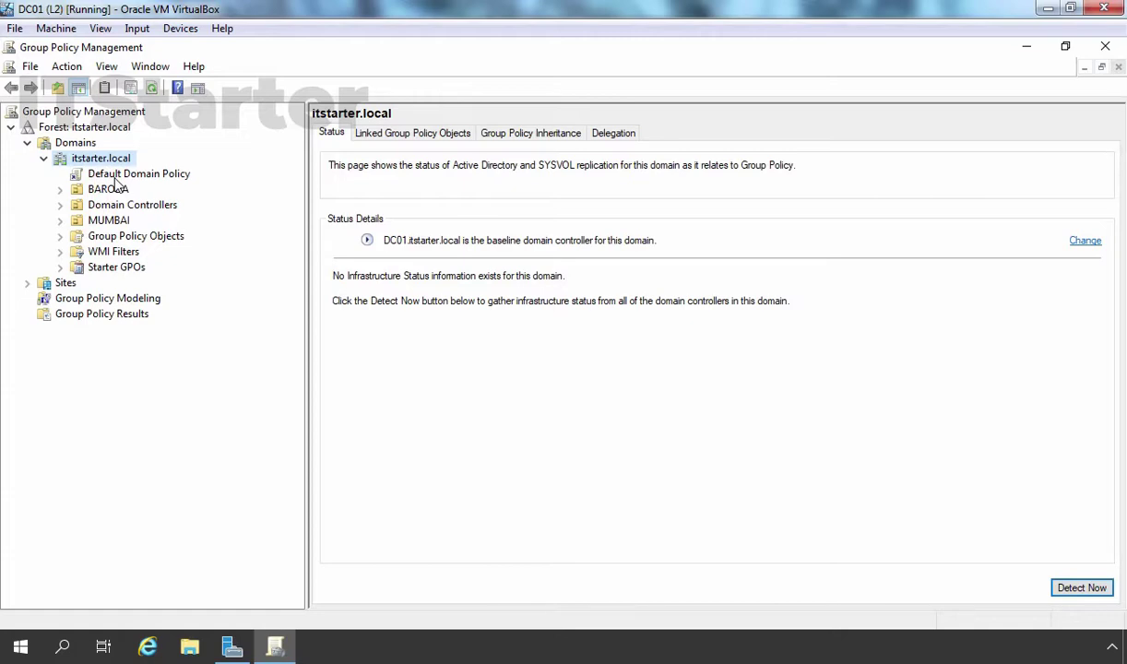
Step: Review the Group Policy inheritance of the HR organizational unit under MUMBAI, checking the precedence of both listed GPOs
double_click(97, 219)
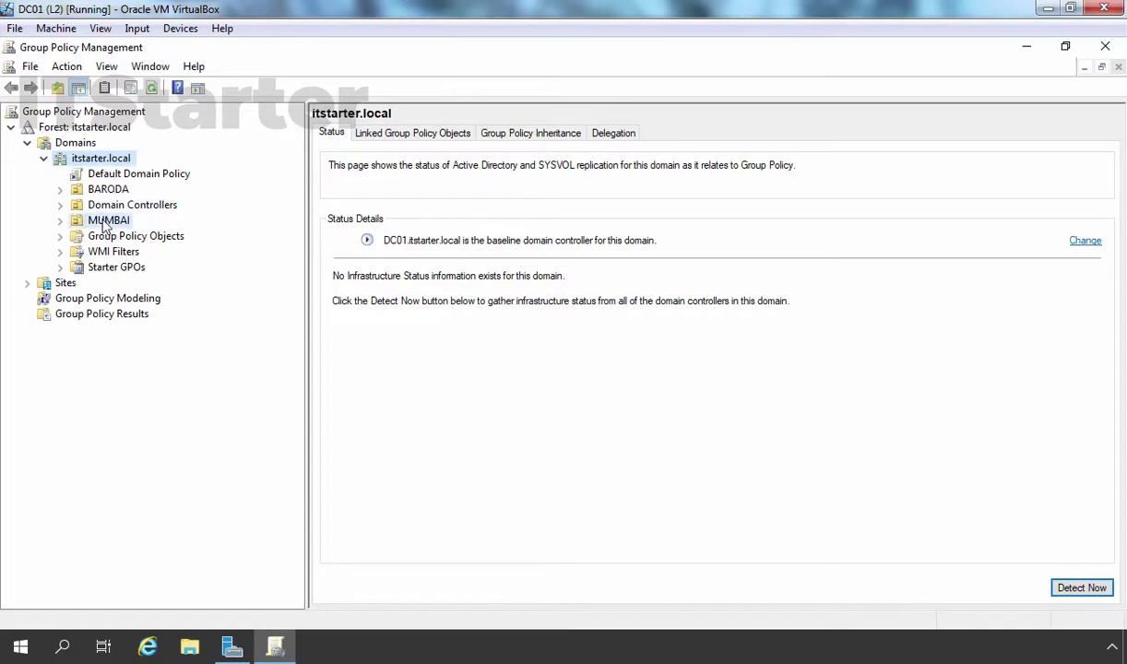
left_click(111, 252)
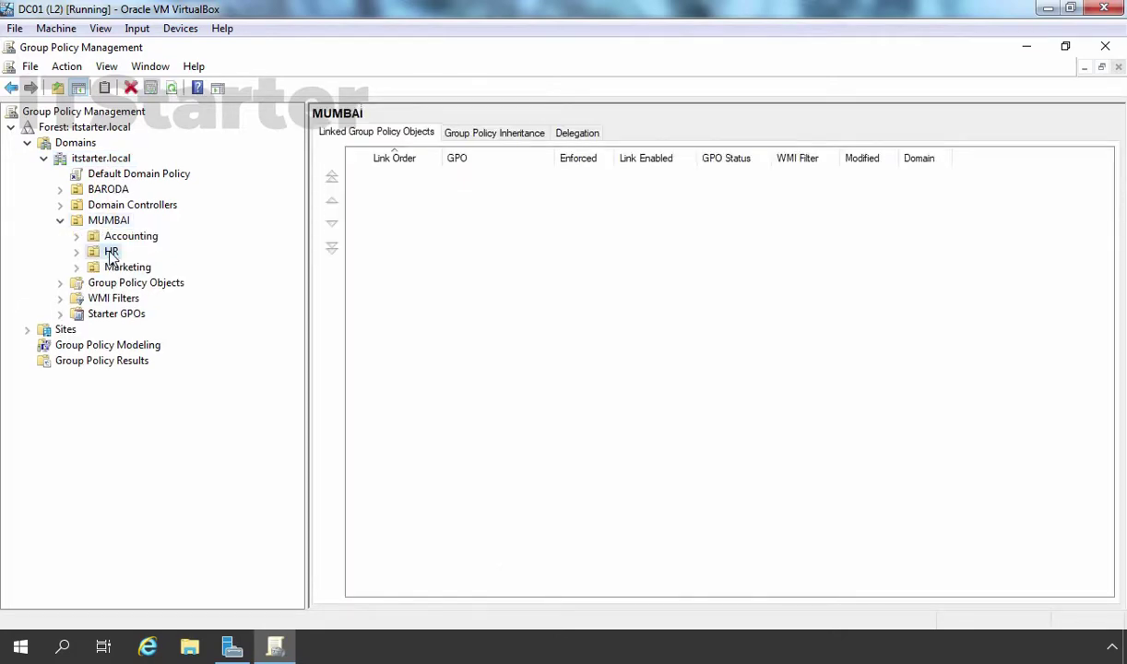
left_click(76, 252)
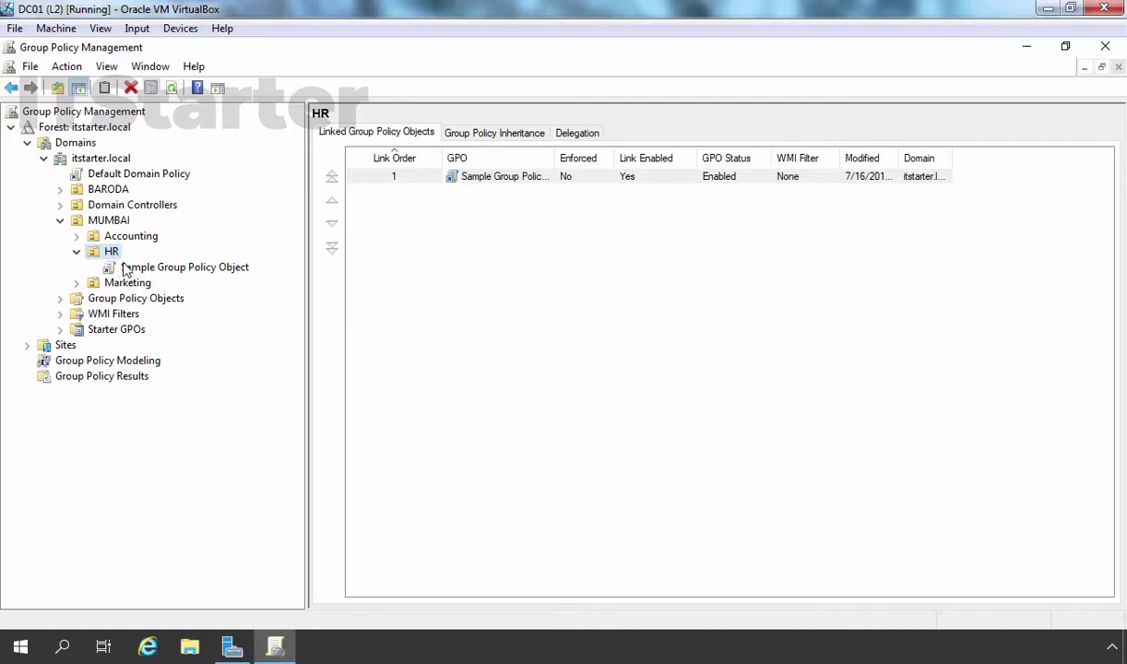
left_click(474, 136)
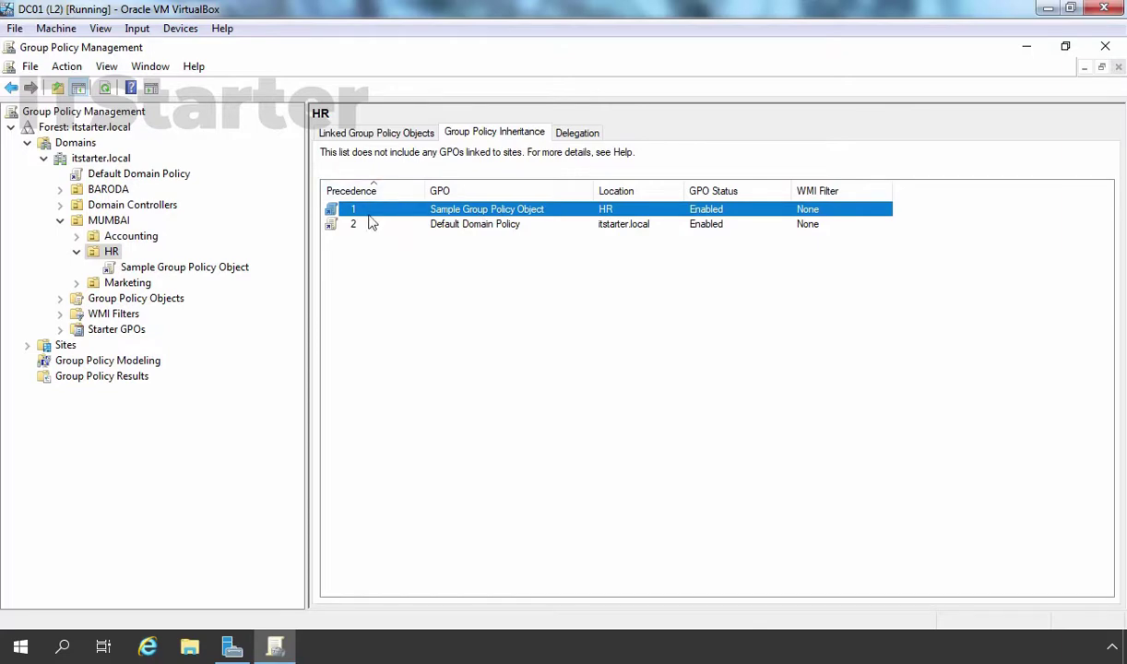
left_click(441, 231)
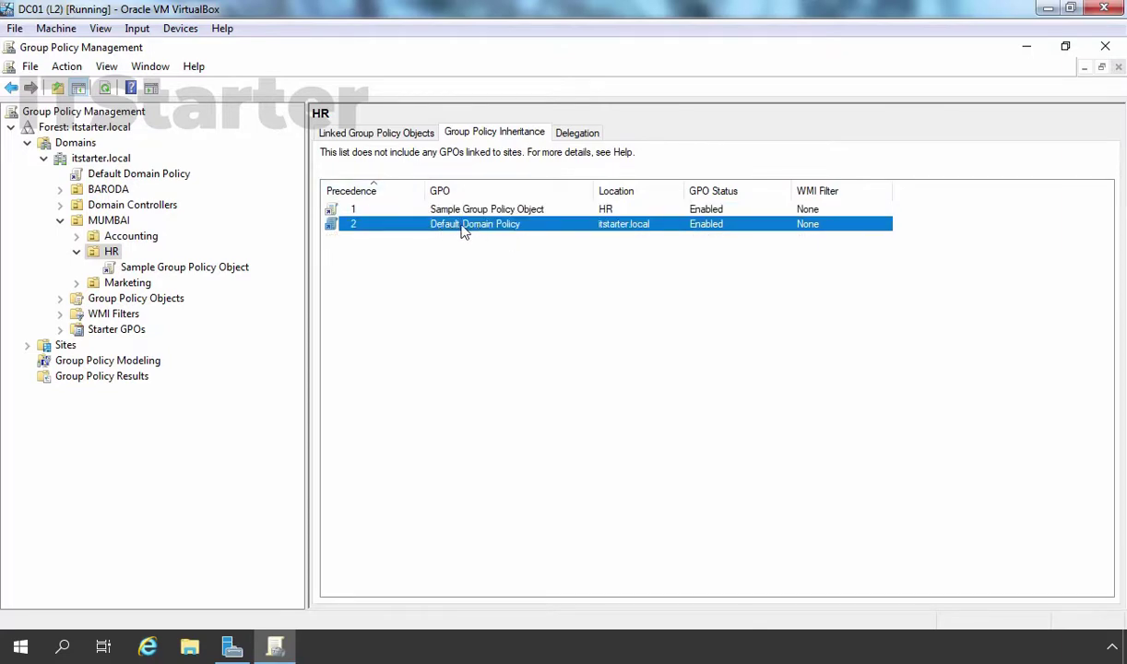
left_click(452, 211)
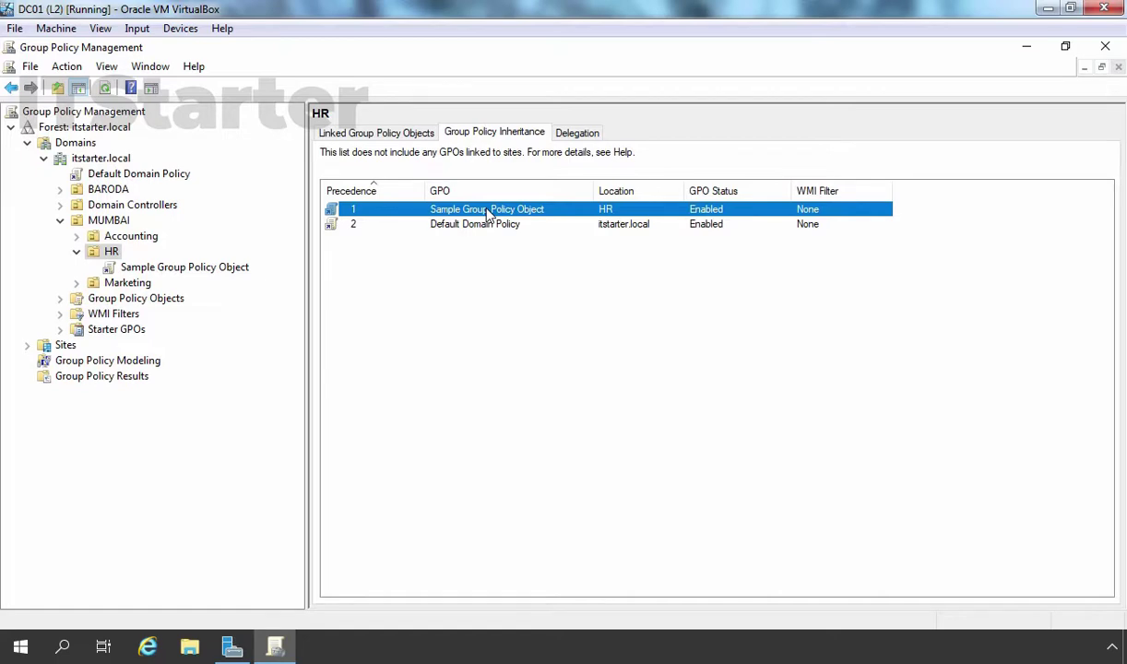
left_click(104, 162)
right_click(104, 162)
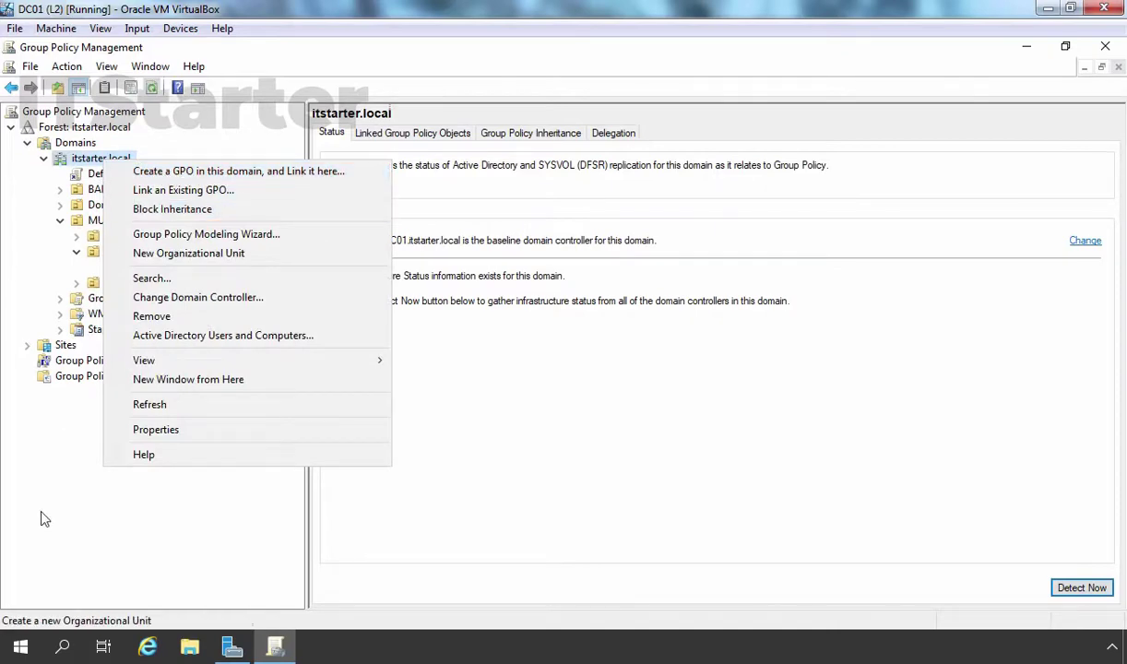
left_click(78, 452)
Step: Create a new GPO named "Prevent Users from Accessing Regedit GPO" in the Group Policy Objects container, without a source starter GPO
left_click(120, 298)
right_click(122, 299)
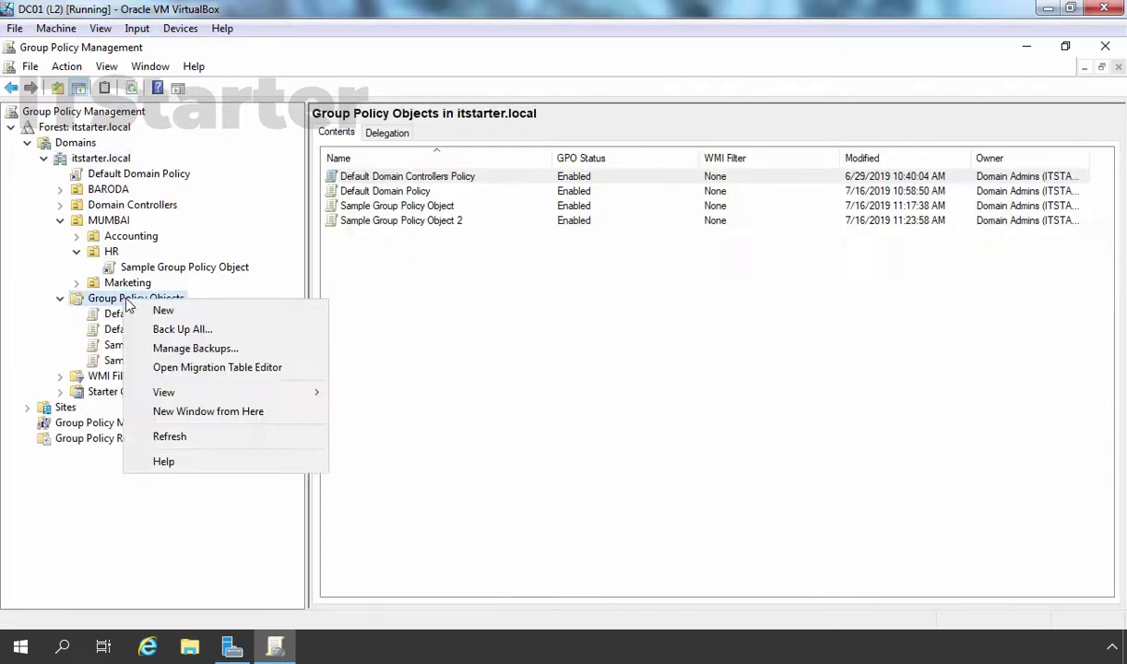
left_click(162, 312)
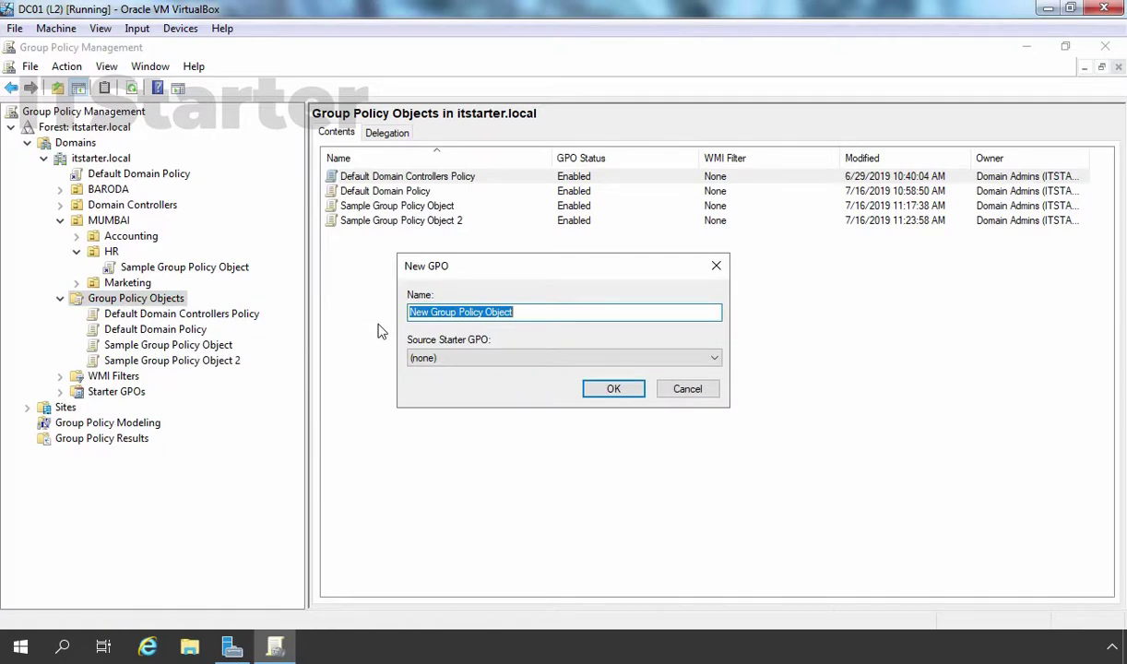
type("Prevent Users from Accessing Regedit GPO")
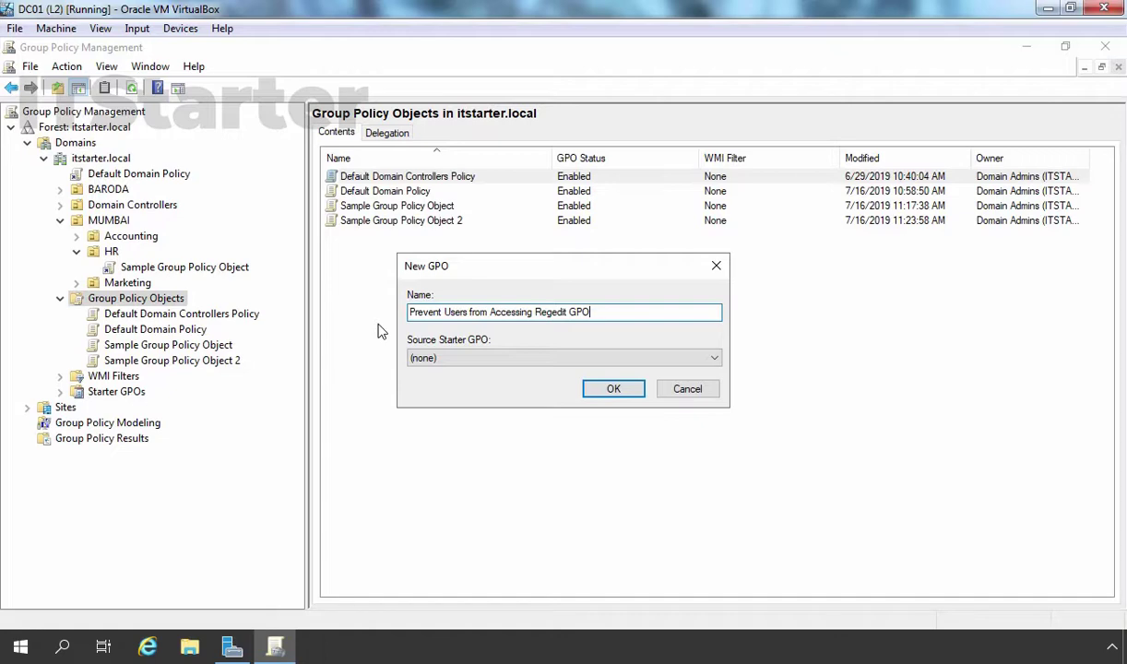
left_click(607, 389)
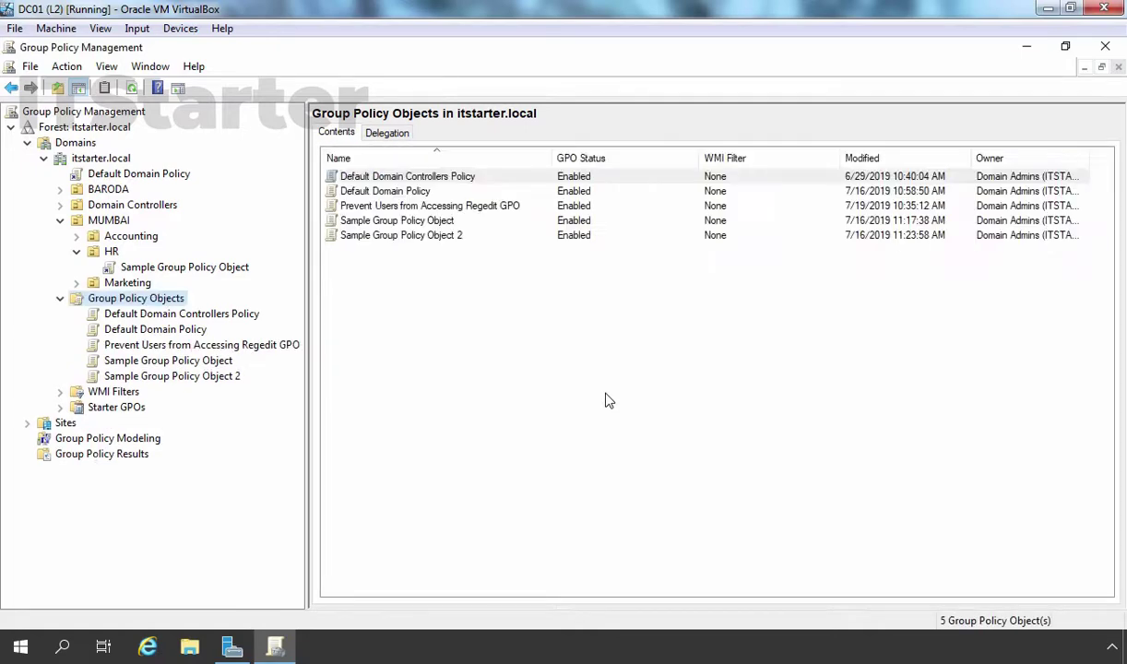
Step: Check the user accounts in MUMBAI's HR unit in Active Directory Users and Computers, and return to Group Policy Management
left_click(232, 646)
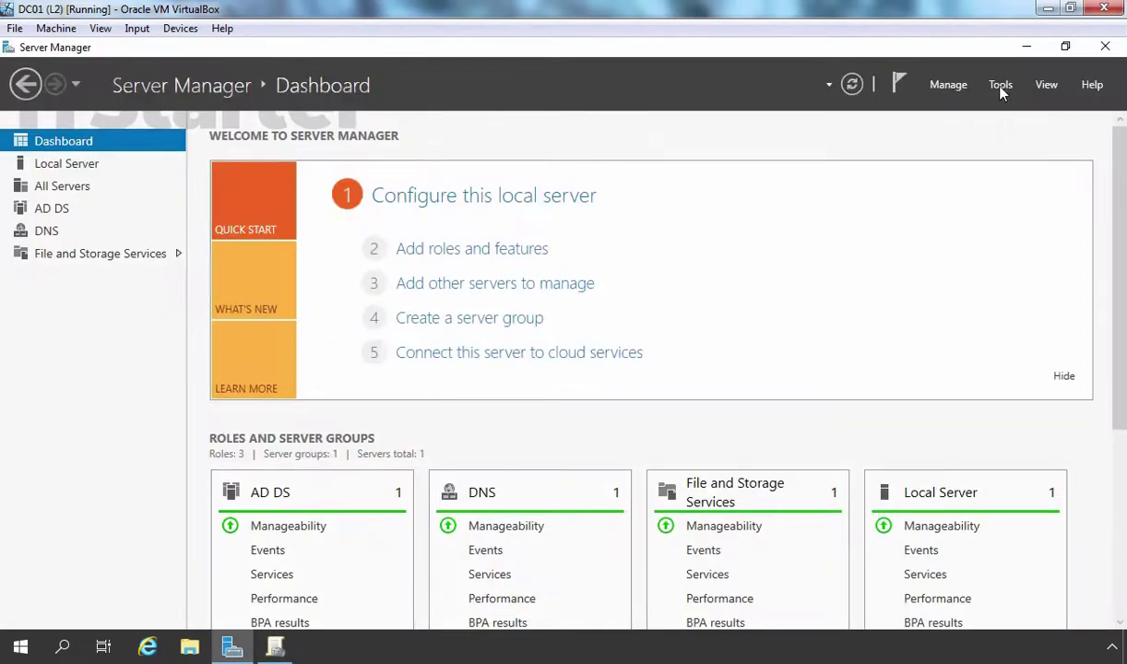
left_click(1000, 86)
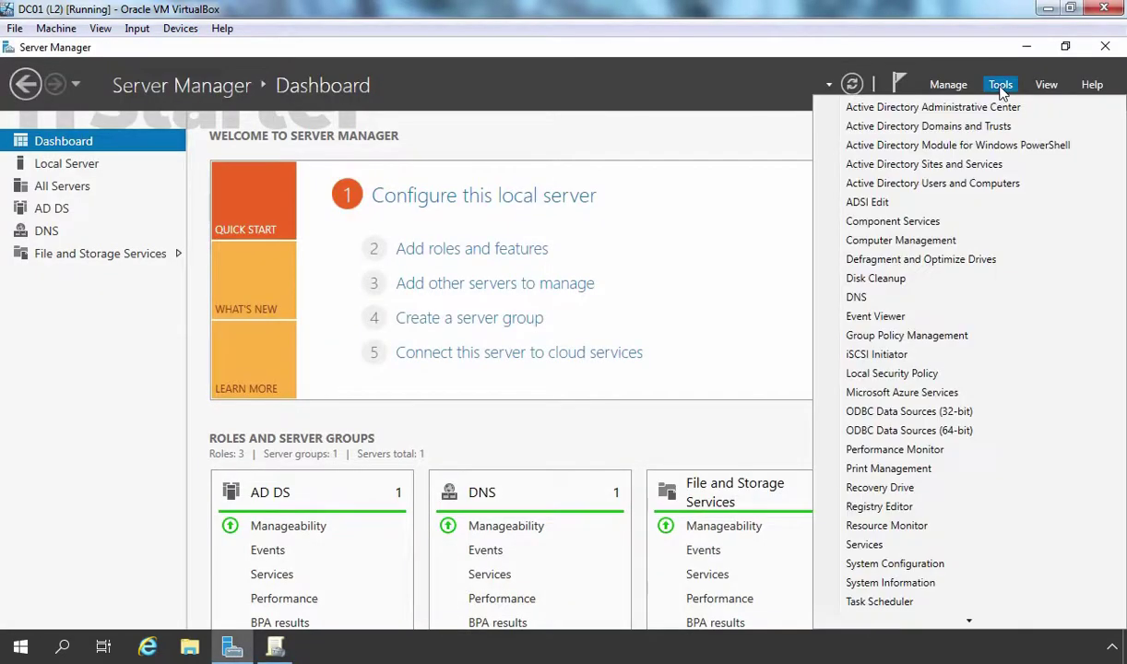
left_click(938, 183)
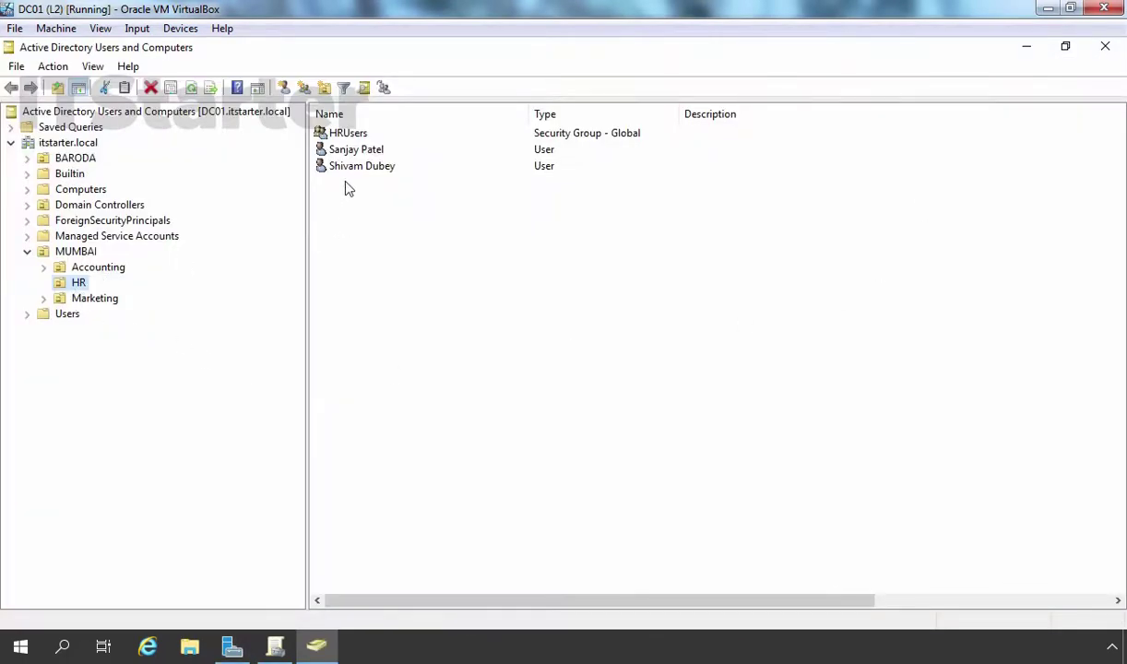
left_click(366, 150)
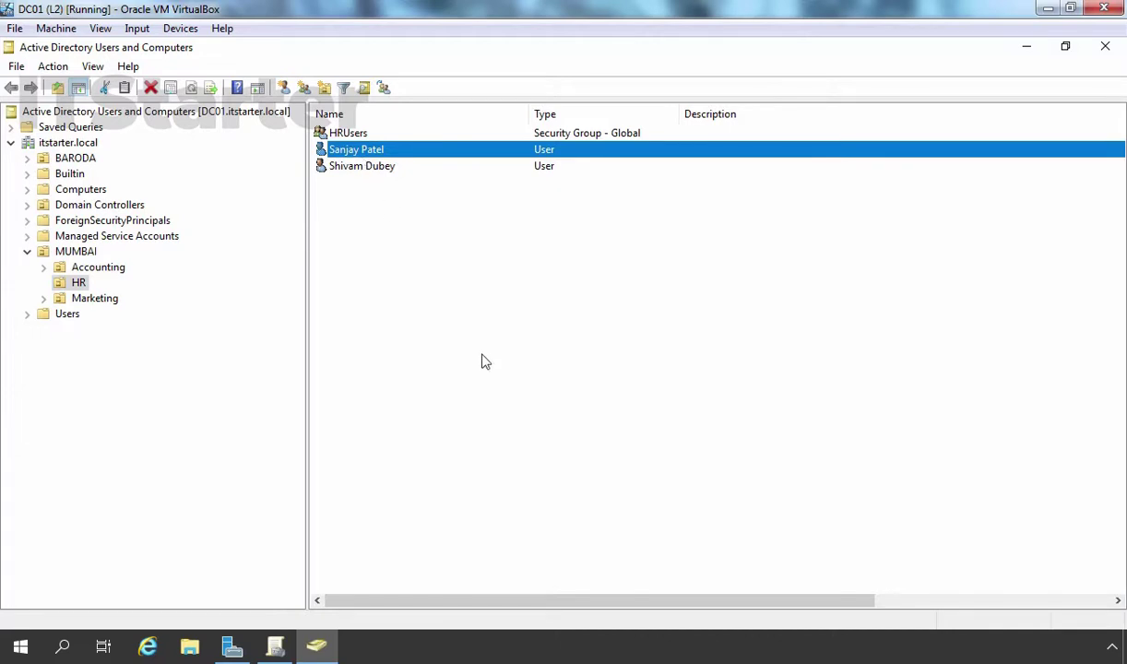
left_click(332, 645)
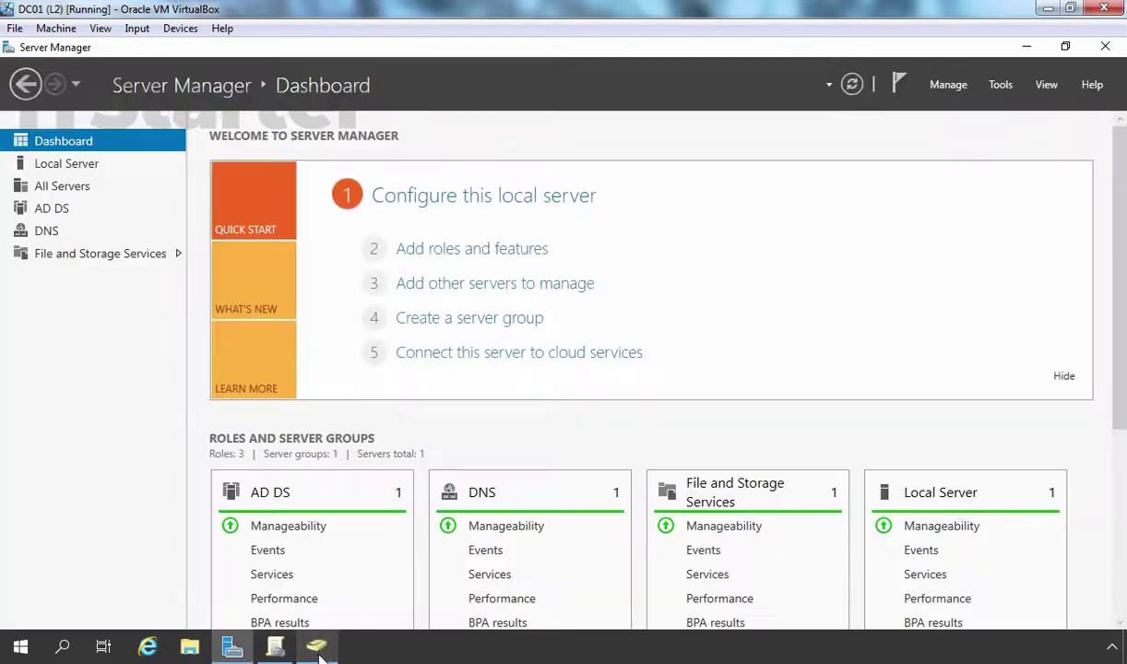
left_click(277, 648)
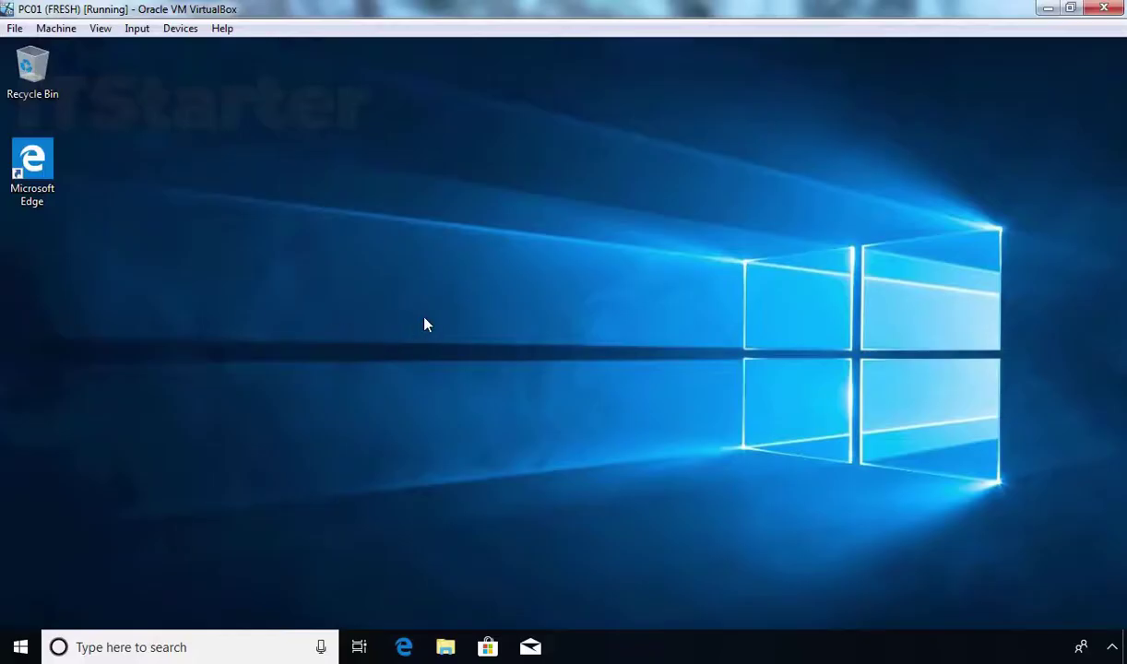
Step: Check on the PC01 client which user account is signed in
key("super")
left_click(23, 150)
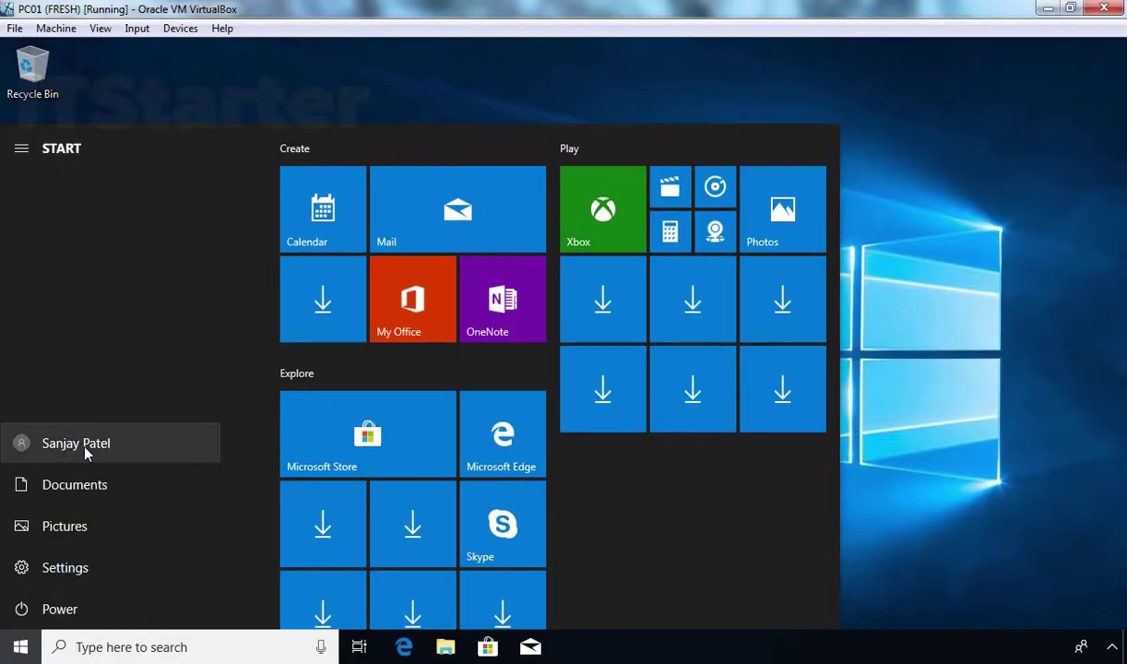
left_click(888, 313)
Step: Run regedit on PC01 to test access to the Registry Editor, and close it
key("super+r")
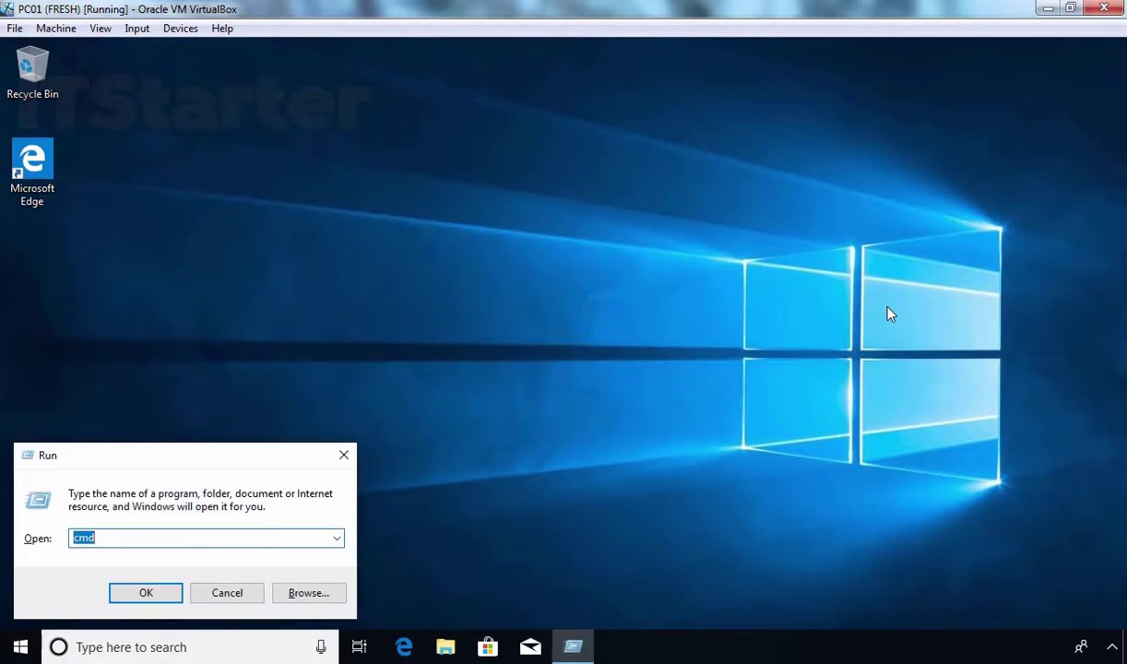
type("regedit")
key("Return")
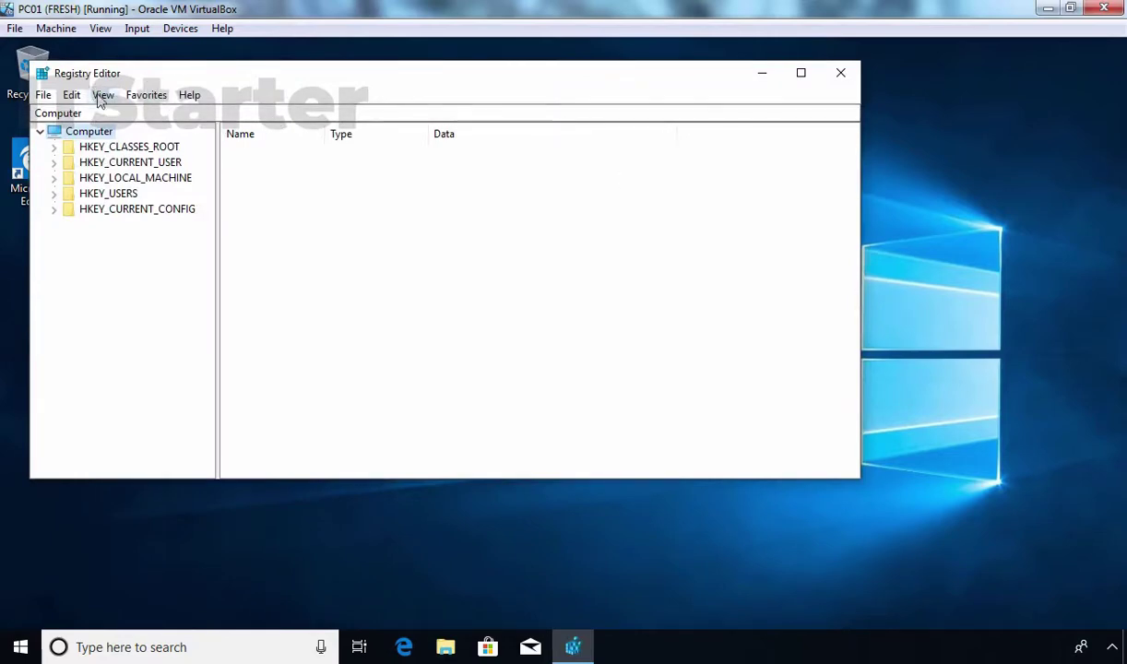
left_click(841, 73)
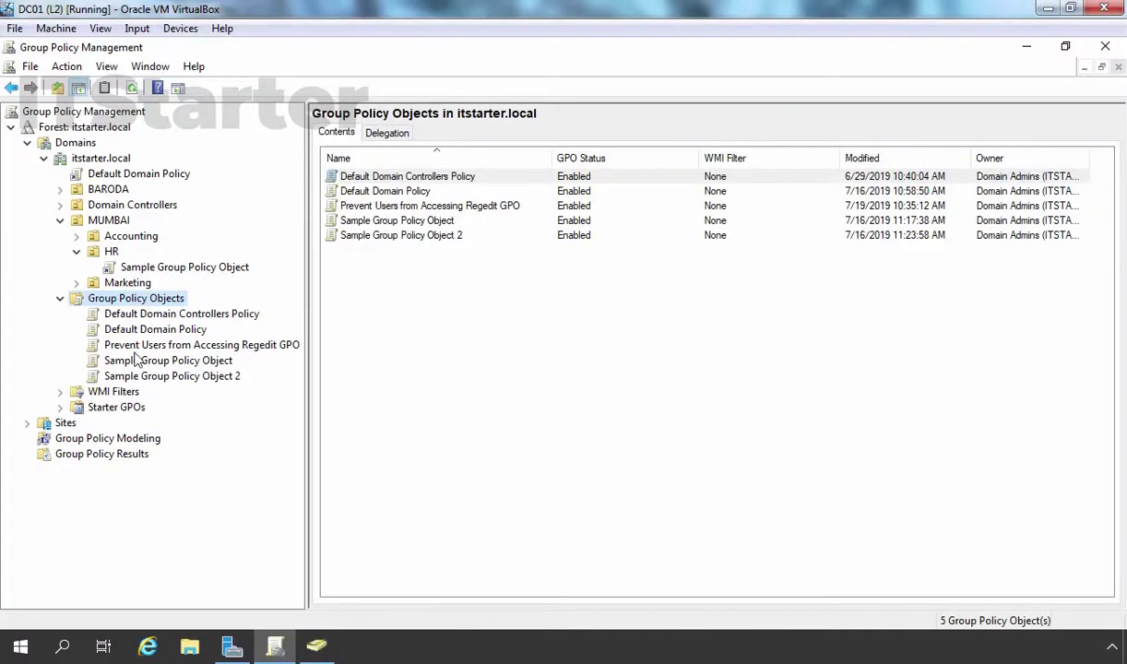
Step: Open Prevent Users from Accessing Regedit GPO for editing and show the System settings under User Configuration > Policies > Administrative Templates in a maximized editor
left_click(205, 347)
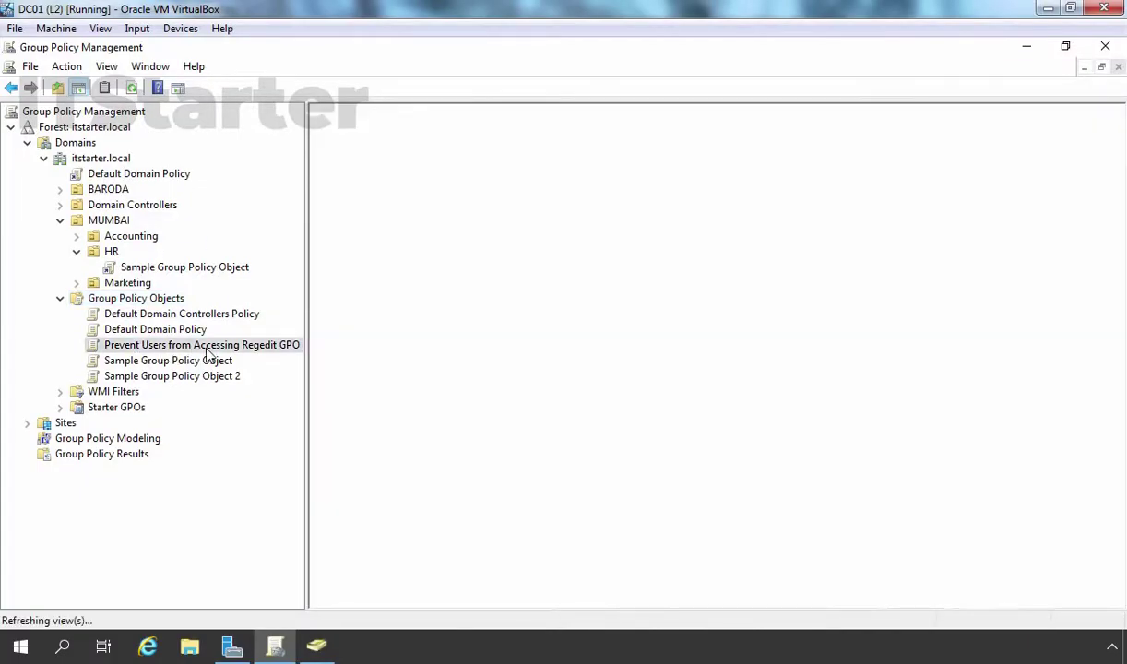
right_click(208, 348)
left_click(242, 361)
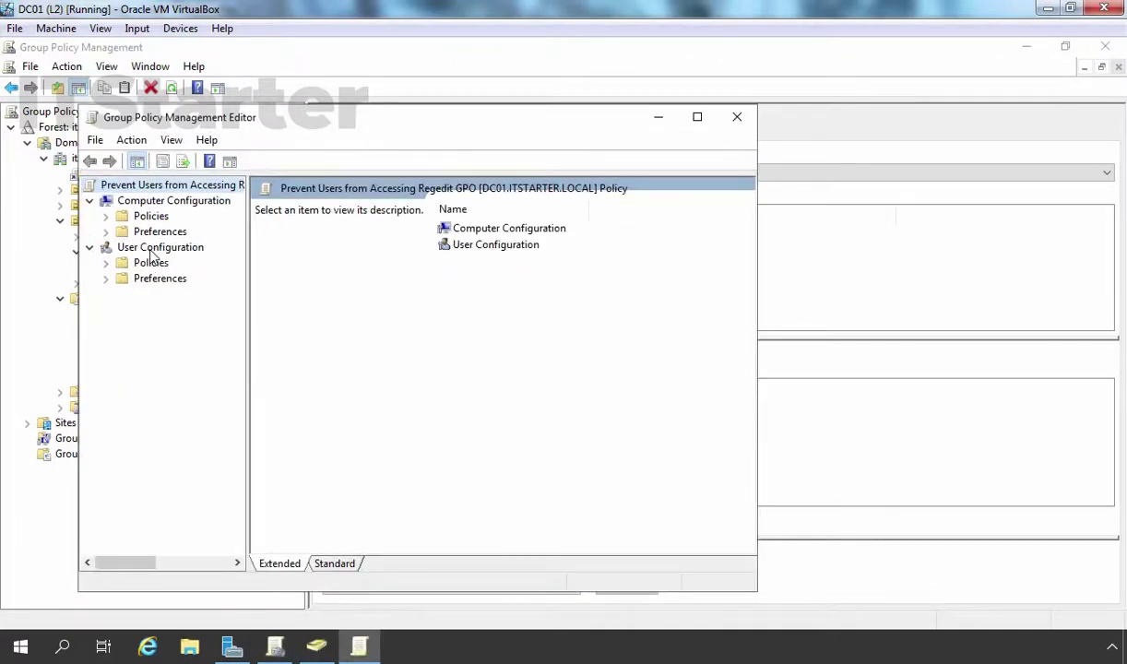
left_click(148, 249)
double_click(151, 263)
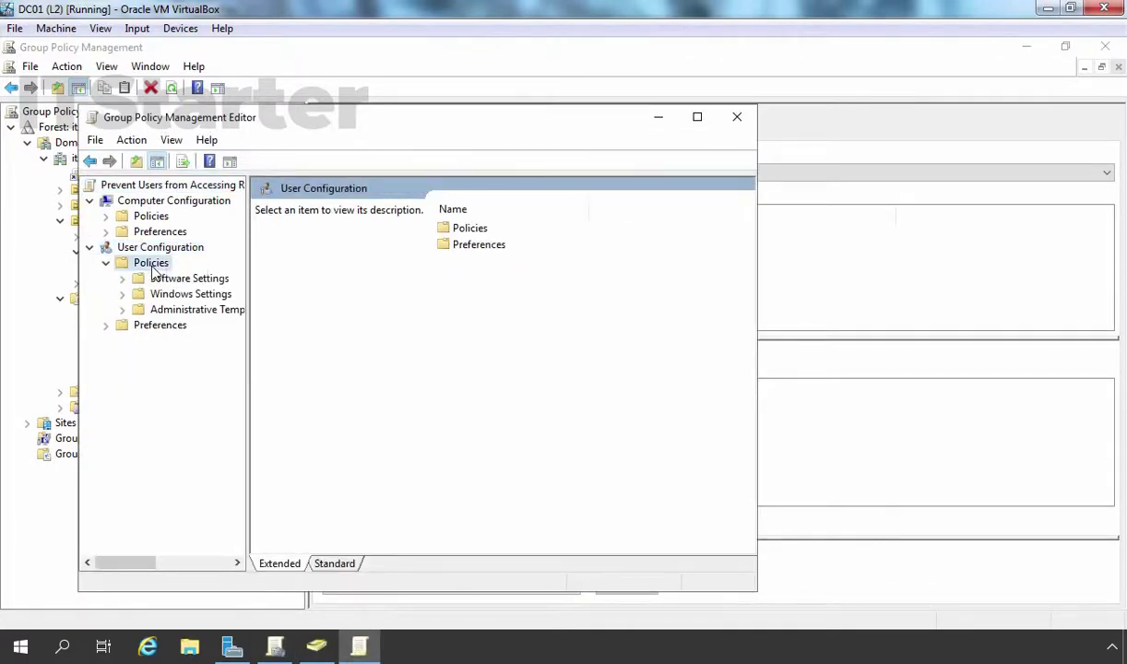
double_click(184, 312)
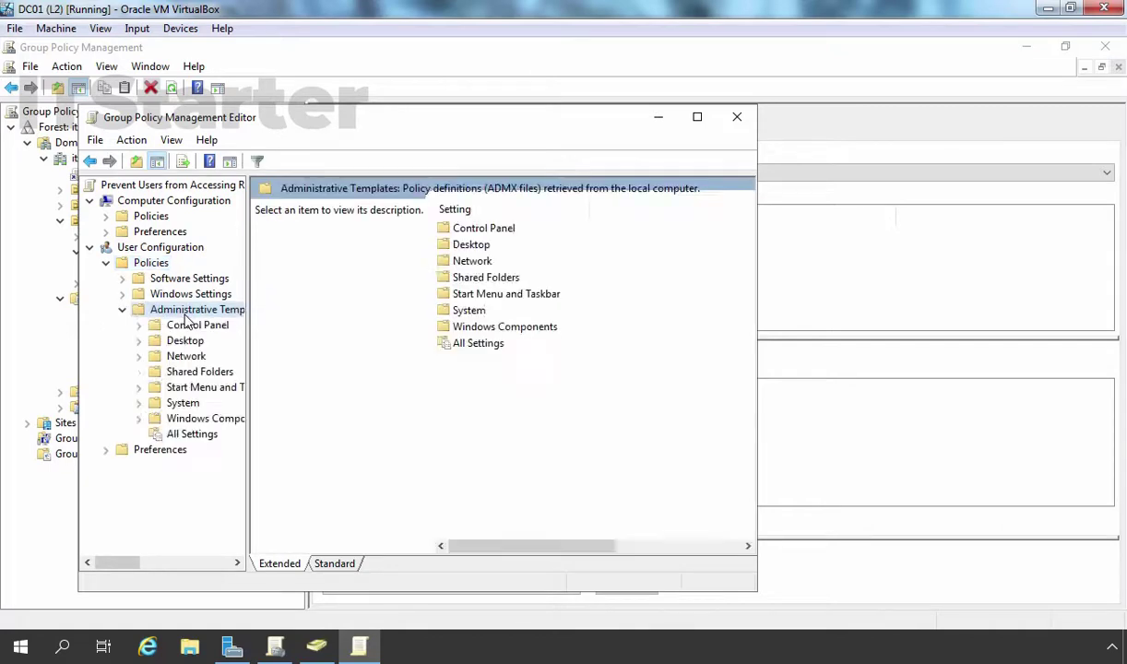
left_click(181, 403)
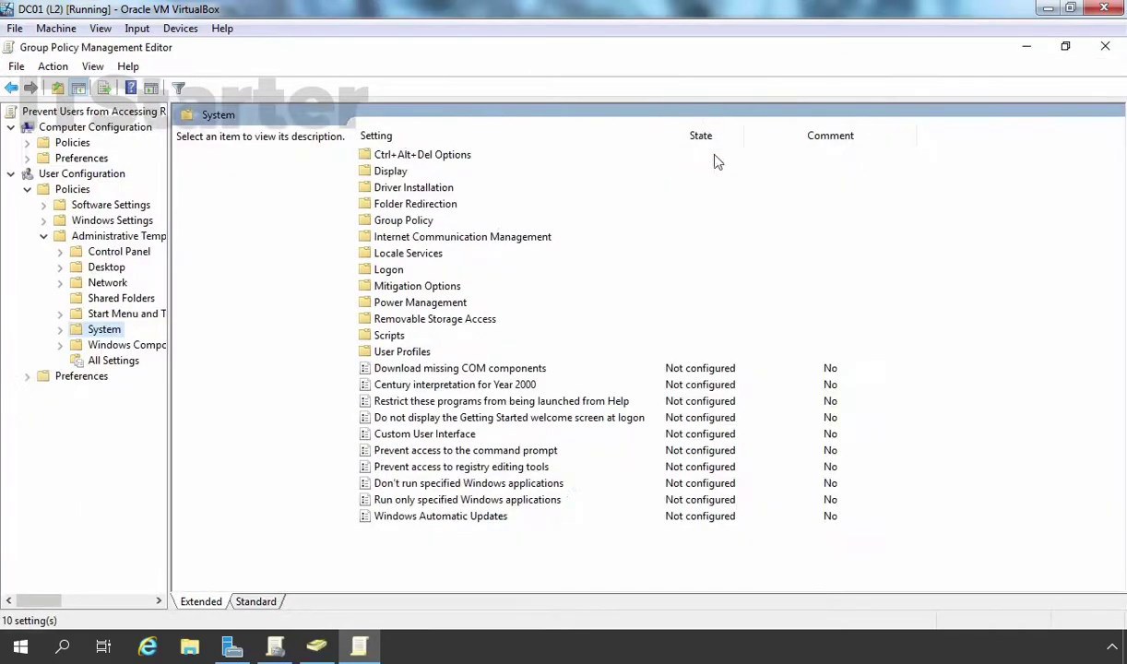
left_click(697, 116)
Step: Enable "Prevent access to registry editing tools" with silent running of regedit disabled (Yes), apply it, and close the policy editor
left_click(409, 465)
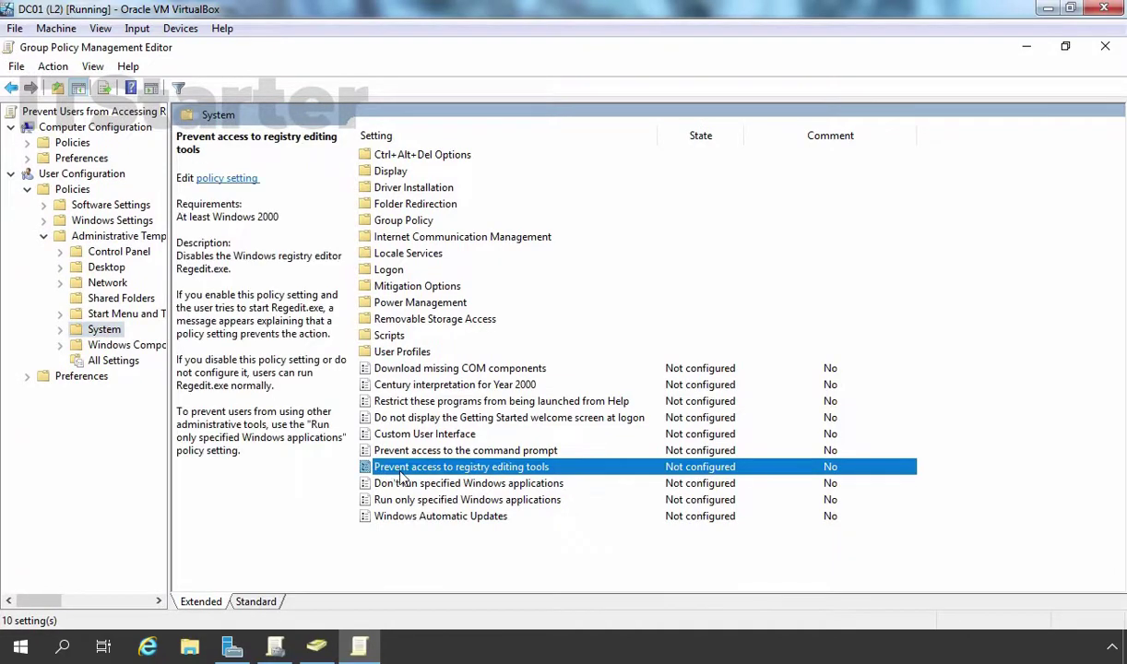
double_click(476, 467)
left_click(138, 218)
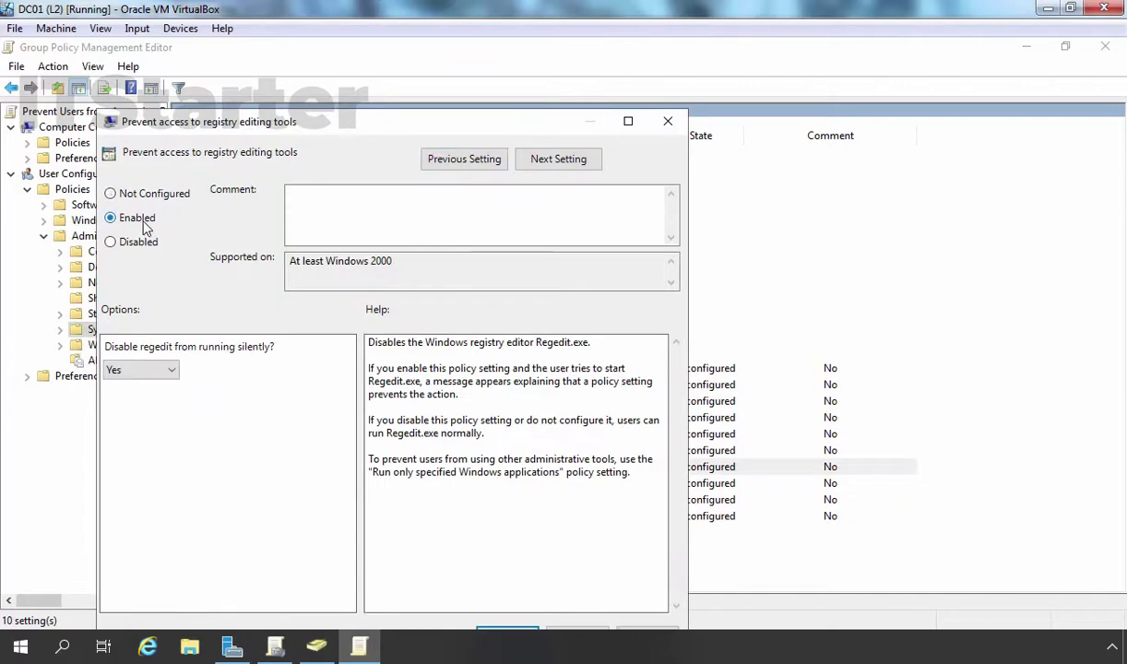
left_click_drag(348, 129, 353, 59)
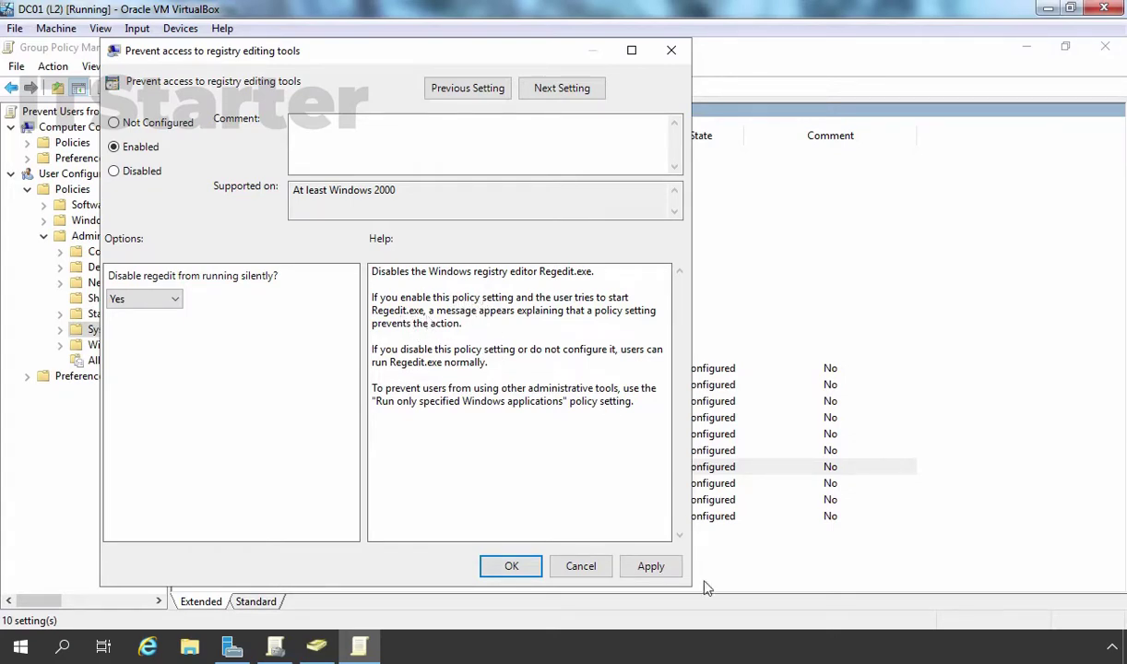
left_click(650, 567)
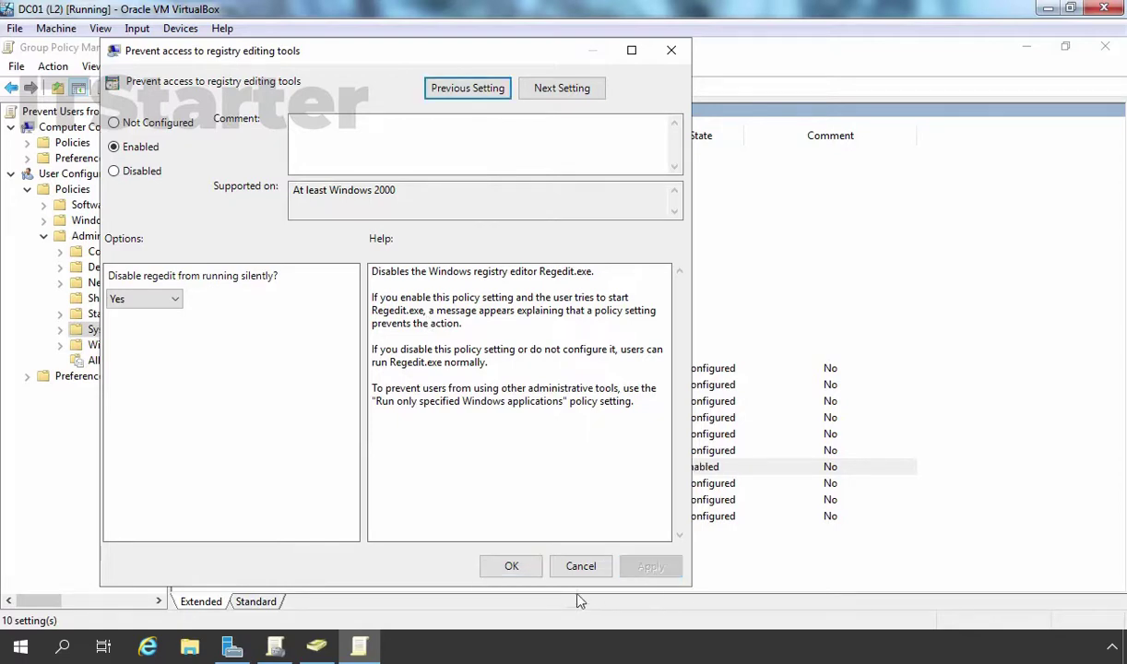
left_click(512, 567)
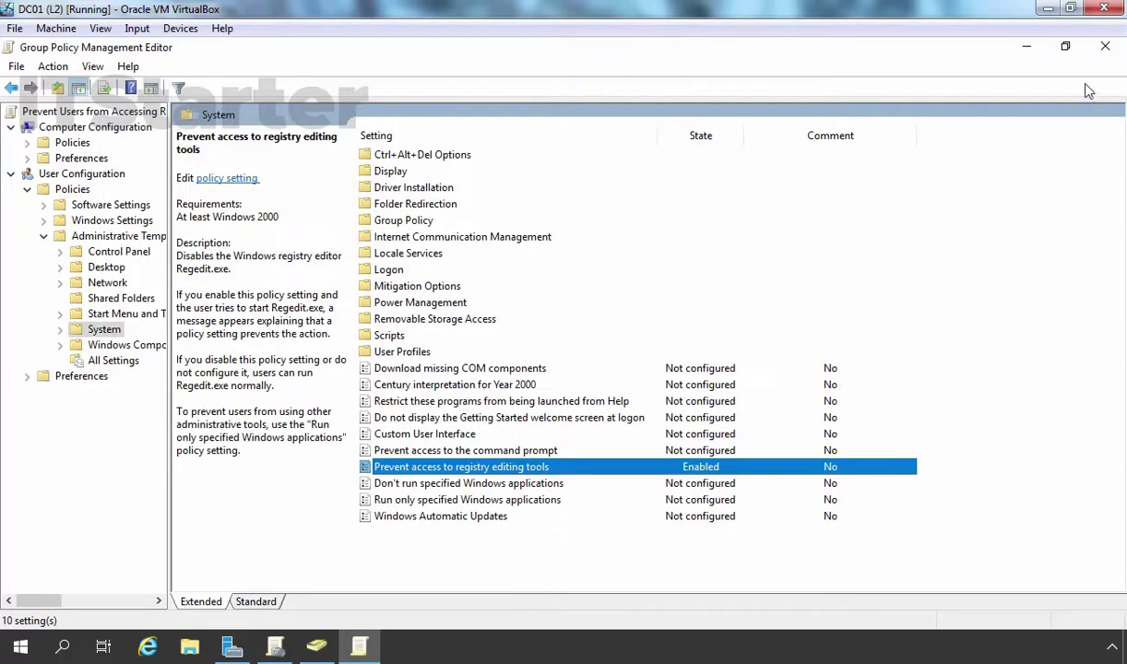
left_click(1105, 45)
Step: Link the existing Prevent Users from Accessing Regedit GPO to the itstarter.local domain
left_click(95, 160)
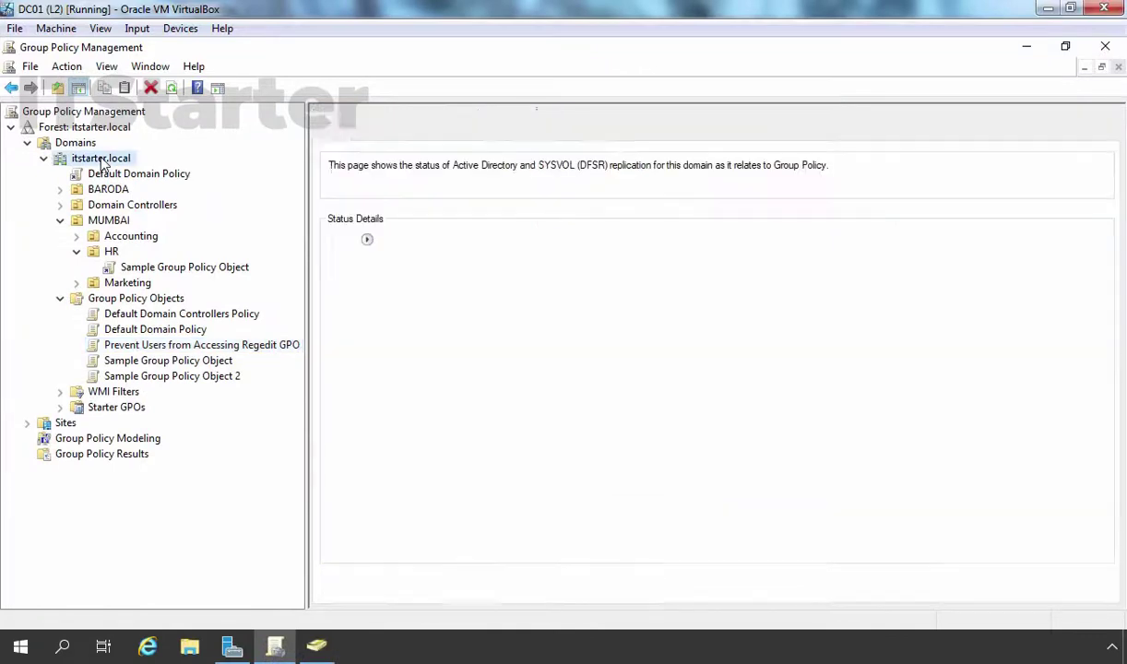
right_click(95, 161)
left_click(143, 189)
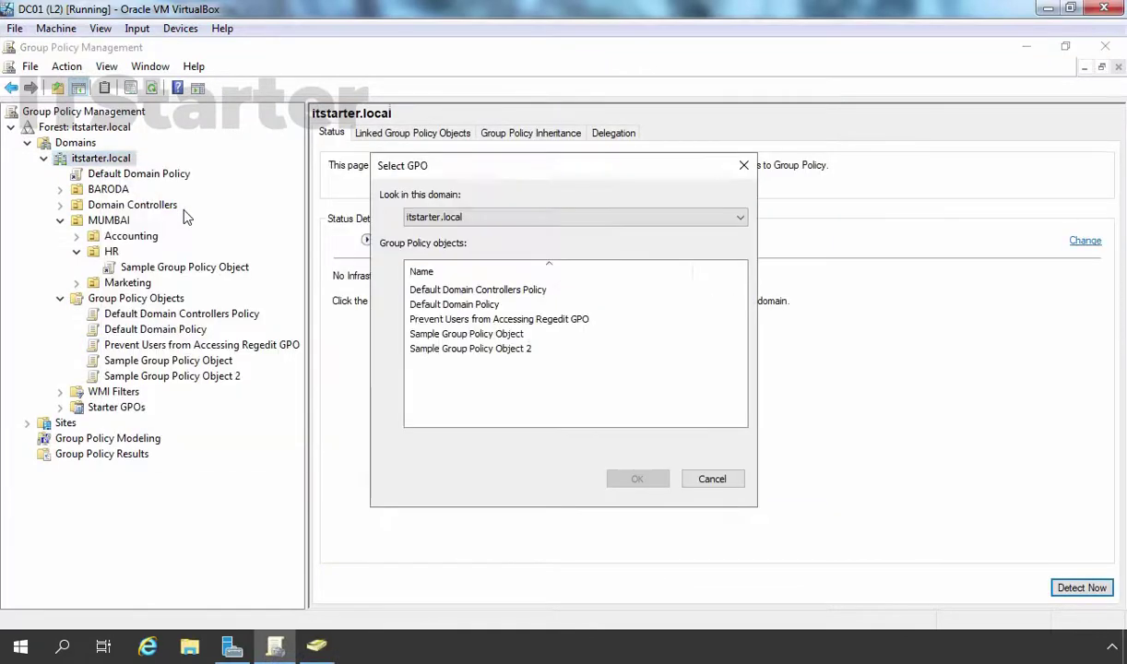
left_click(430, 318)
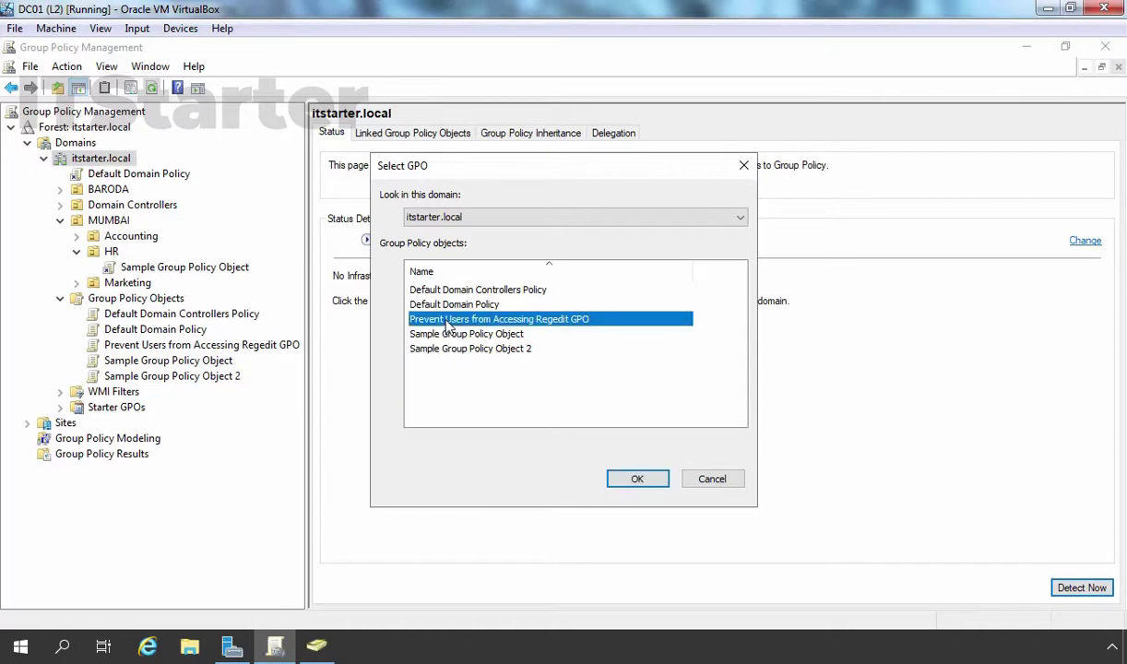
left_click(637, 478)
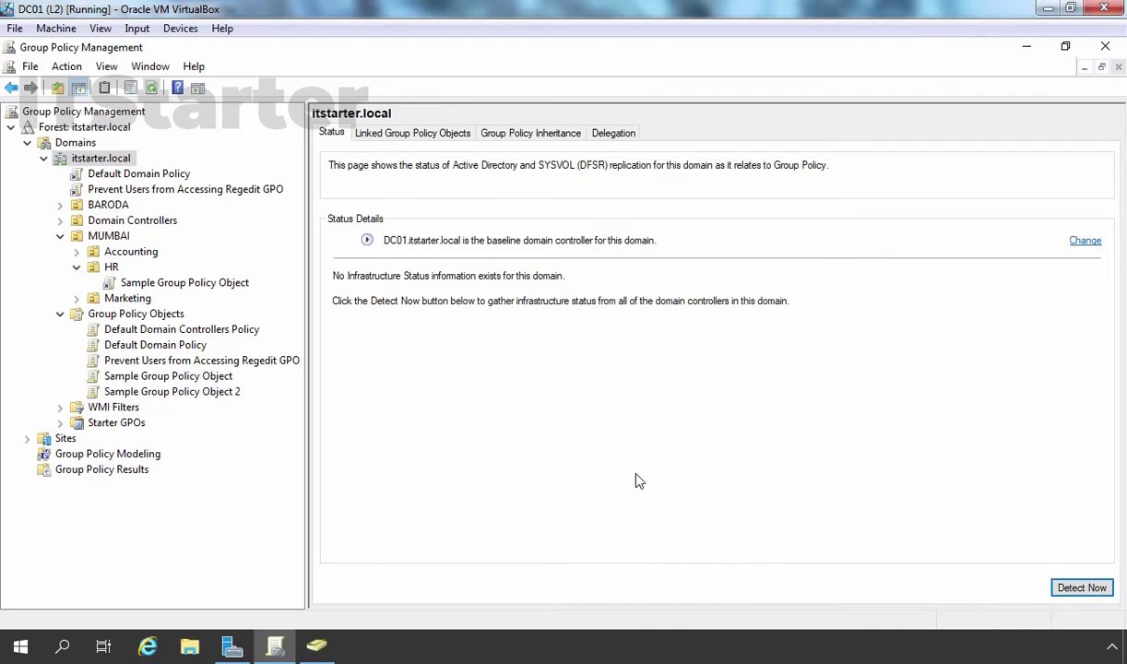
Step: Review the settings report of the domain-linked Prevent Users from Accessing Regedit GPO, expanding Administrative Templates and System under User Configuration
left_click(118, 190)
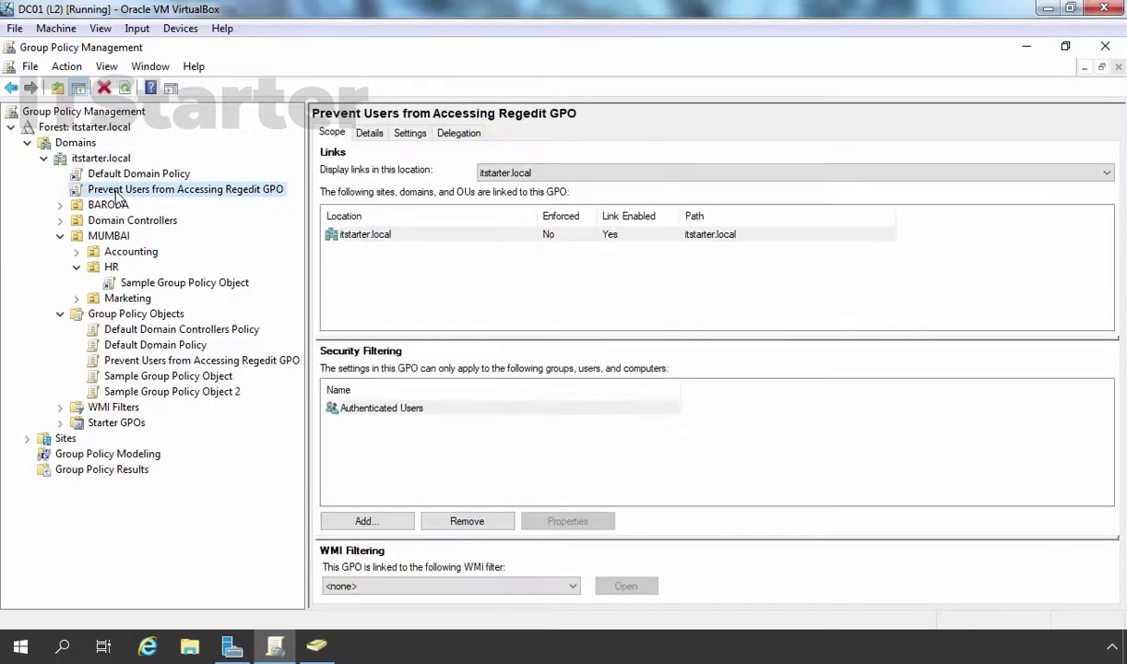
left_click(410, 134)
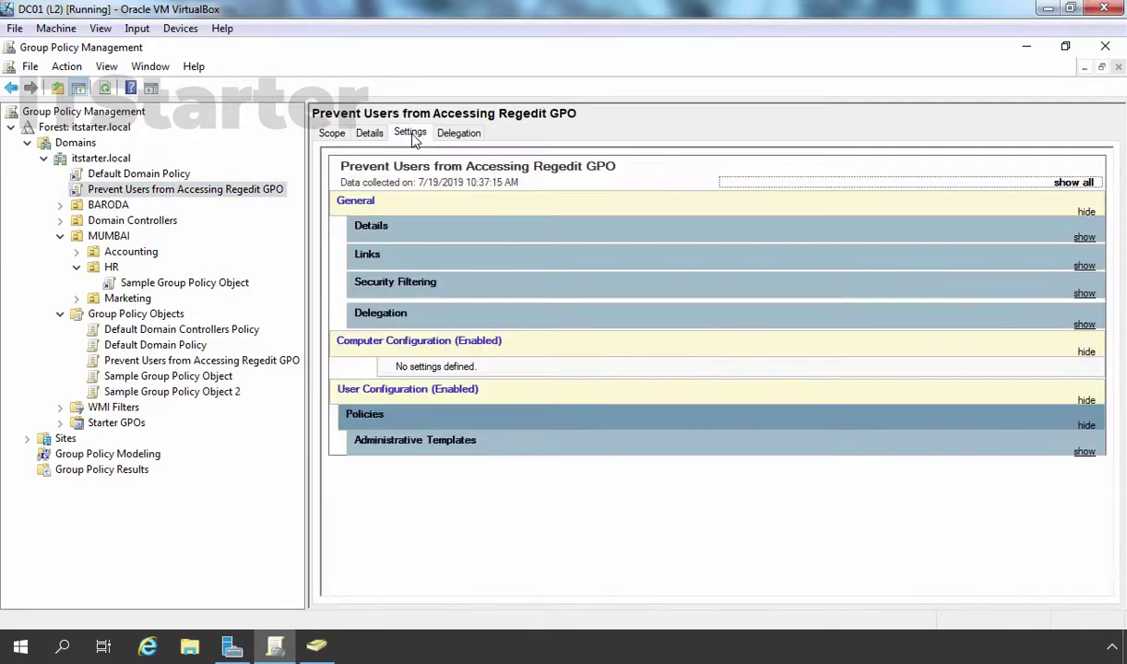
left_click(385, 443)
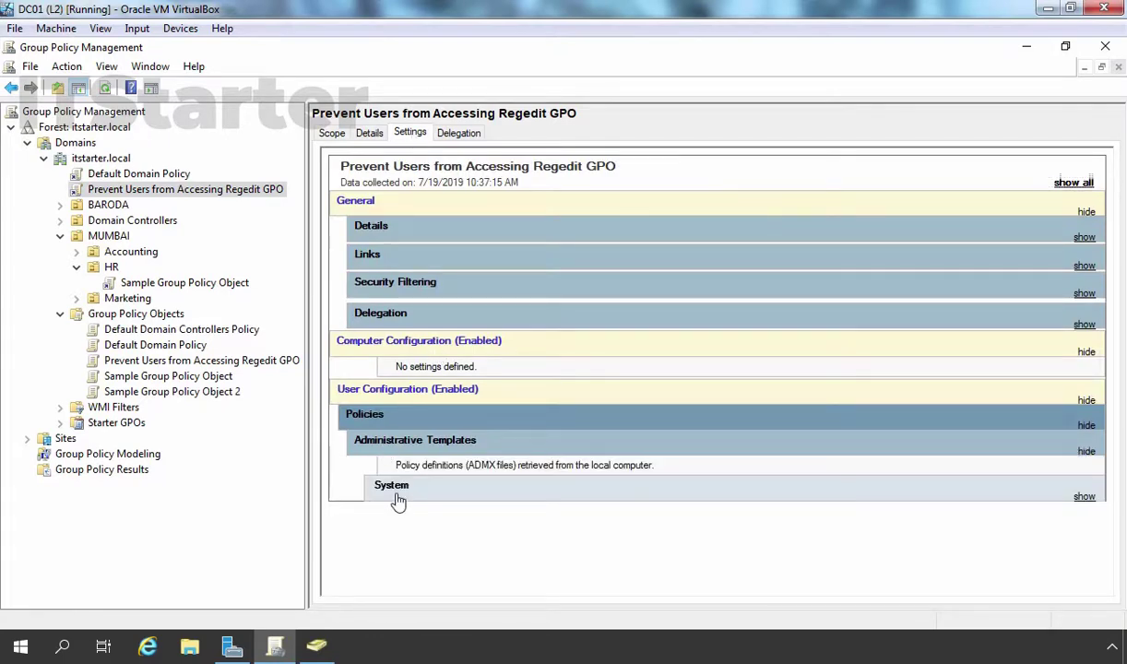
left_click(393, 487)
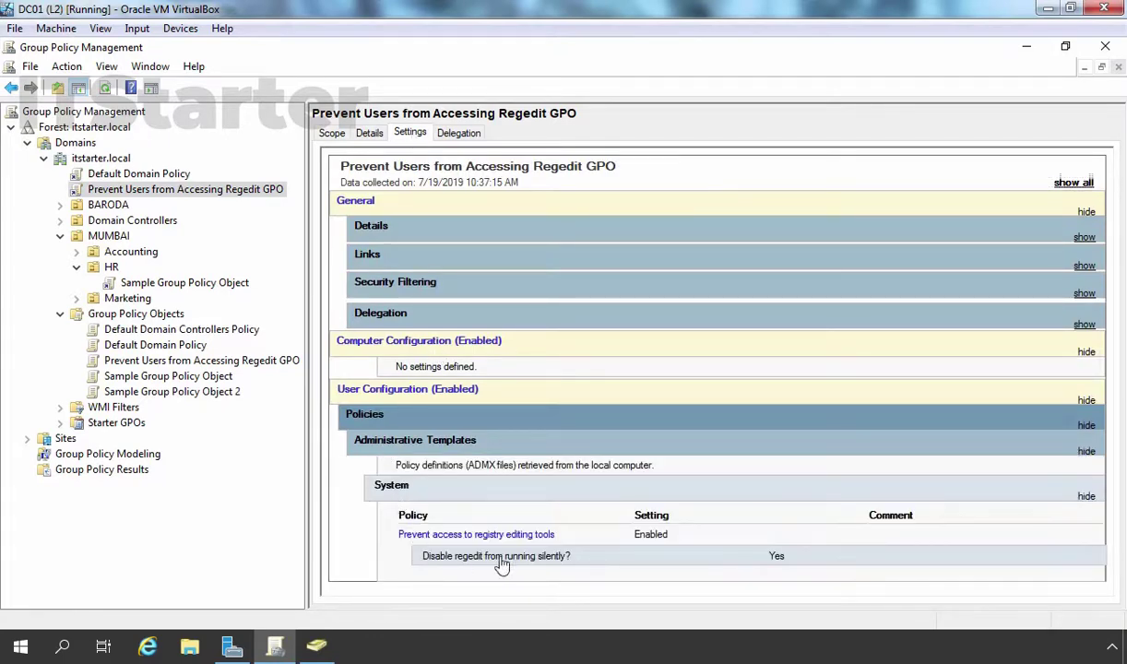
Step: Examine the Group Policy inheritance and precedence of linked GPOs for the itstarter.local domain and the HR OU
left_click(98, 160)
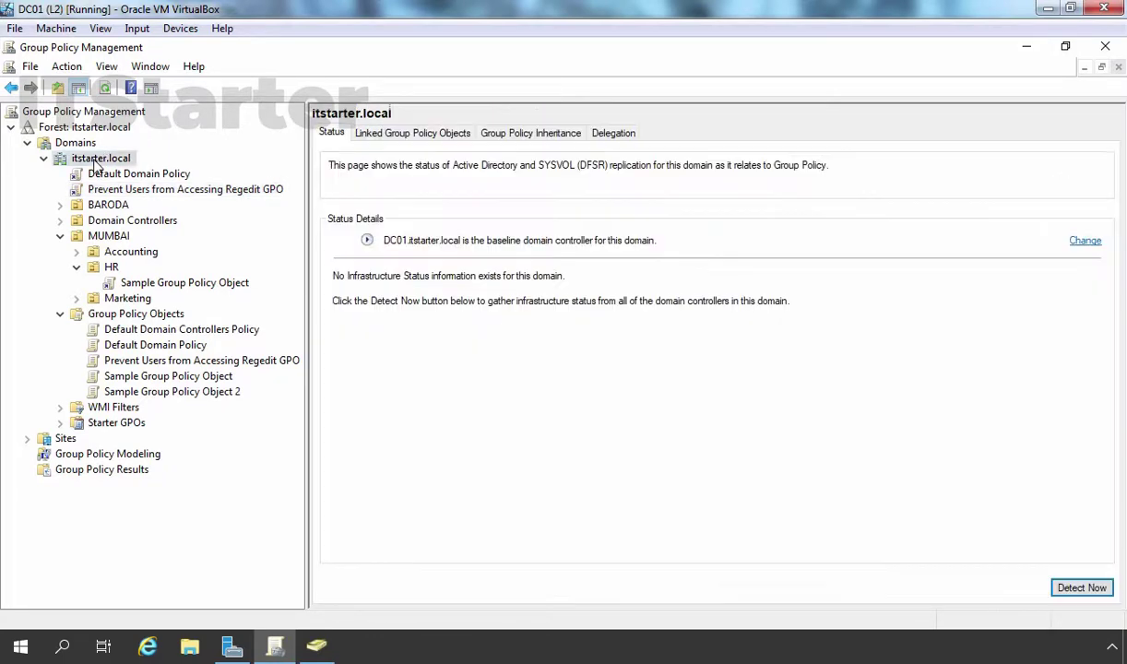
left_click(521, 133)
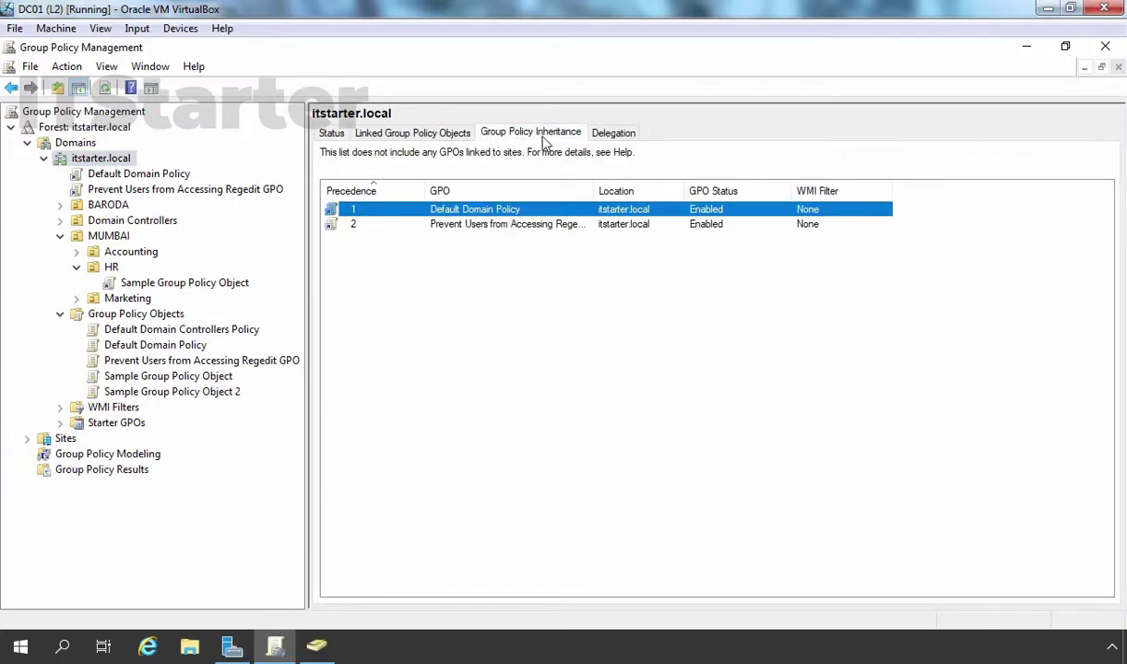
double_click(598, 191)
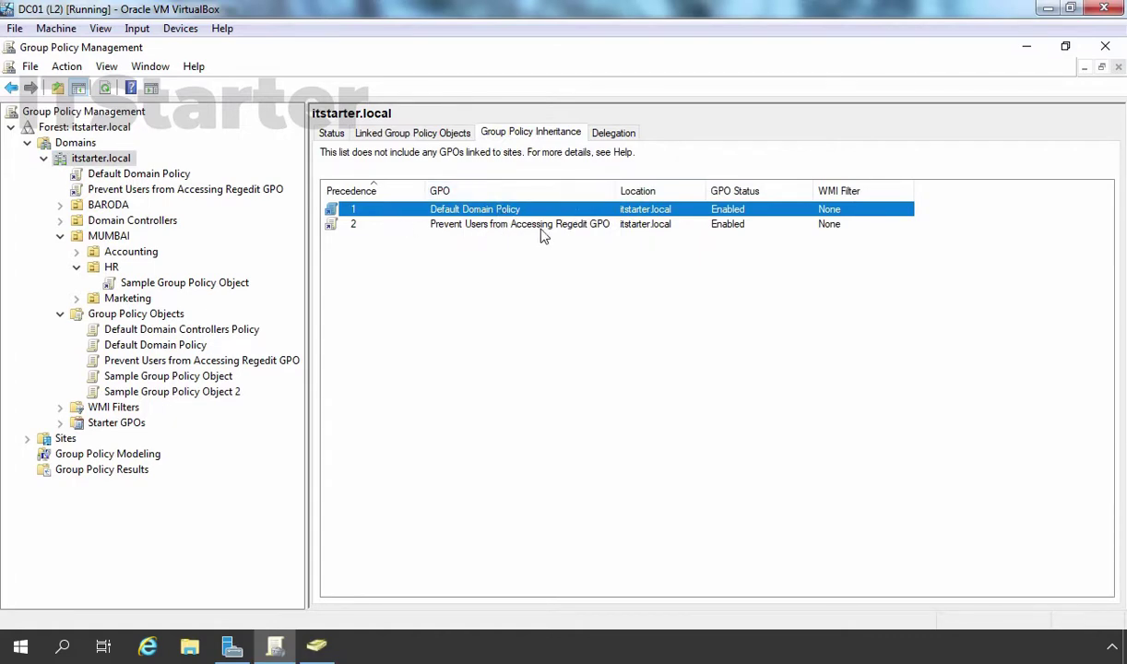
left_click(112, 268)
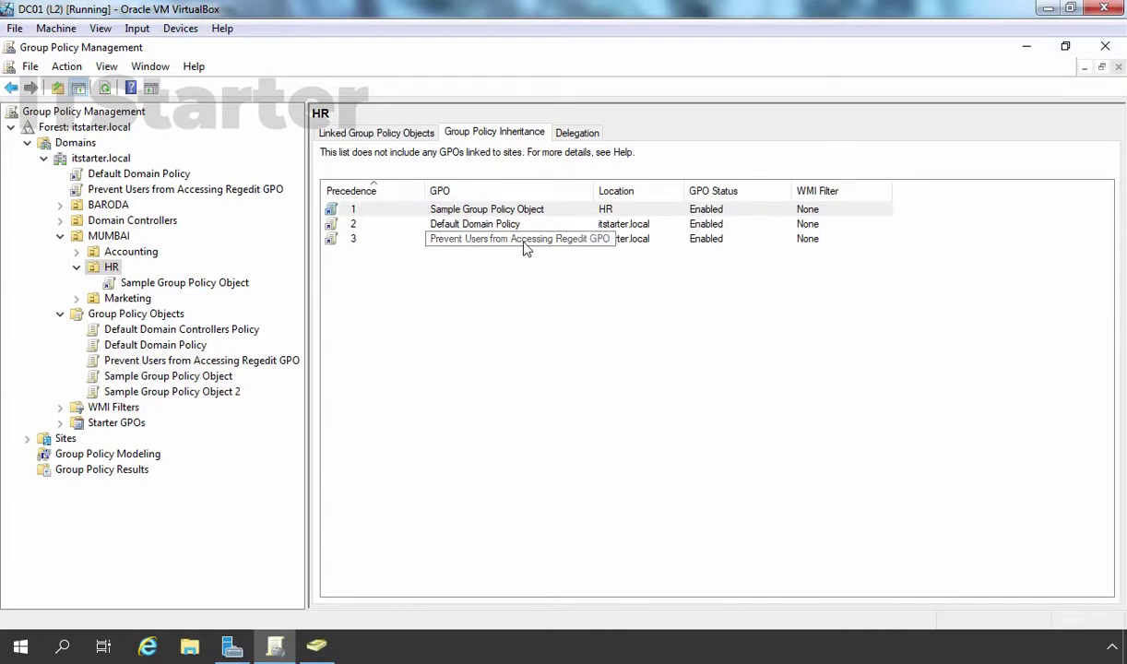
left_click(455, 224)
left_click(454, 211)
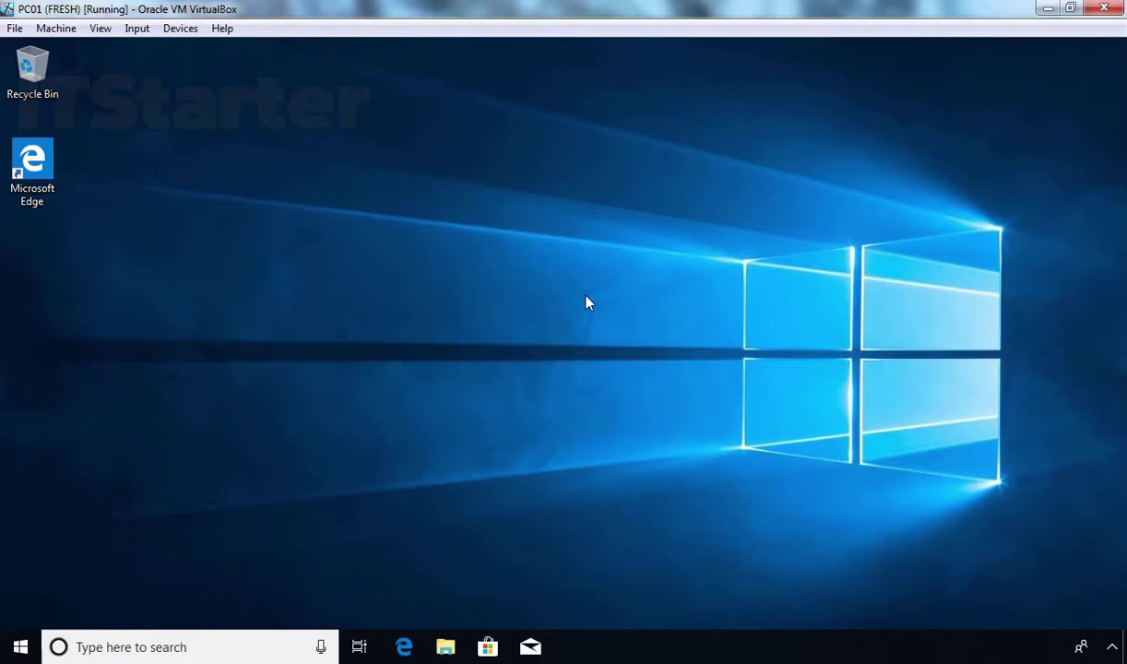
Step: Switch to PC01 and force a Group Policy update from a command prompt with gpupdate /force
key("super+r")
key("Return")
type("gp")
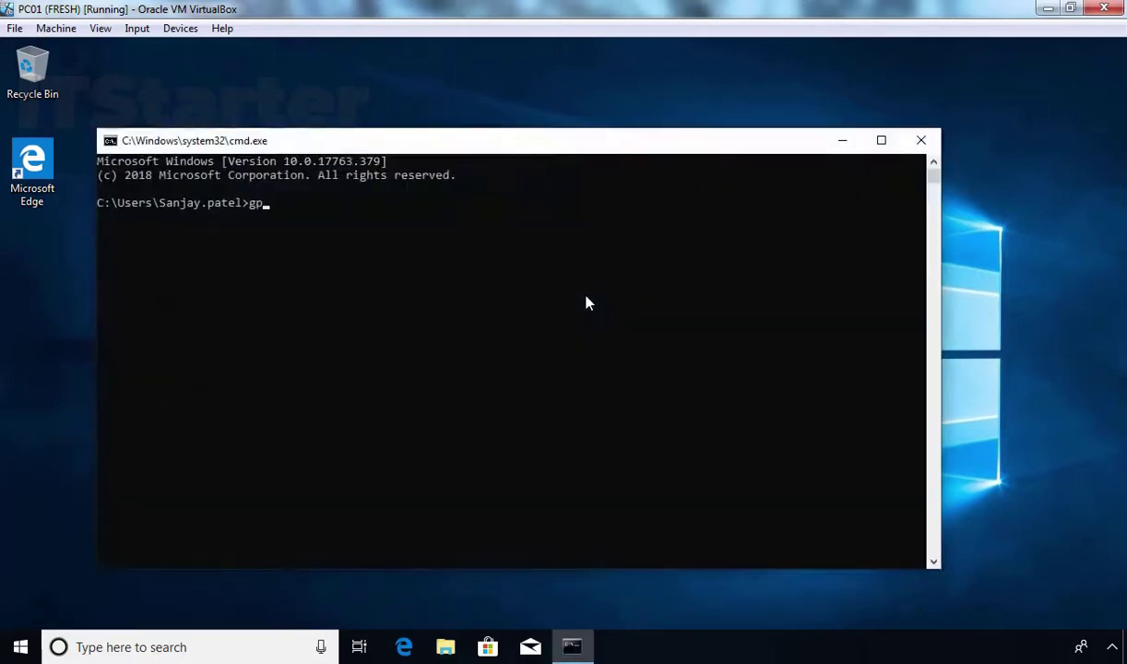
type("update /force")
key("Return")
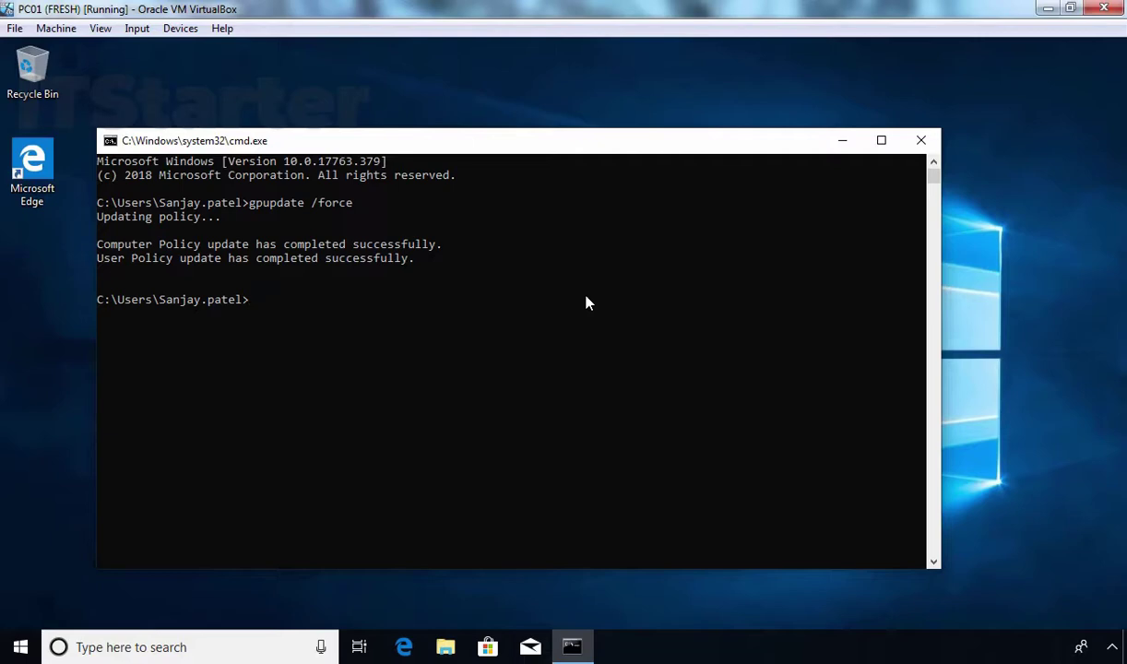
Step: Run regedit on PC01 to test Registry Editor access under the updated policy, and dismiss the resulting dialog
key("super+r")
type("regedit")
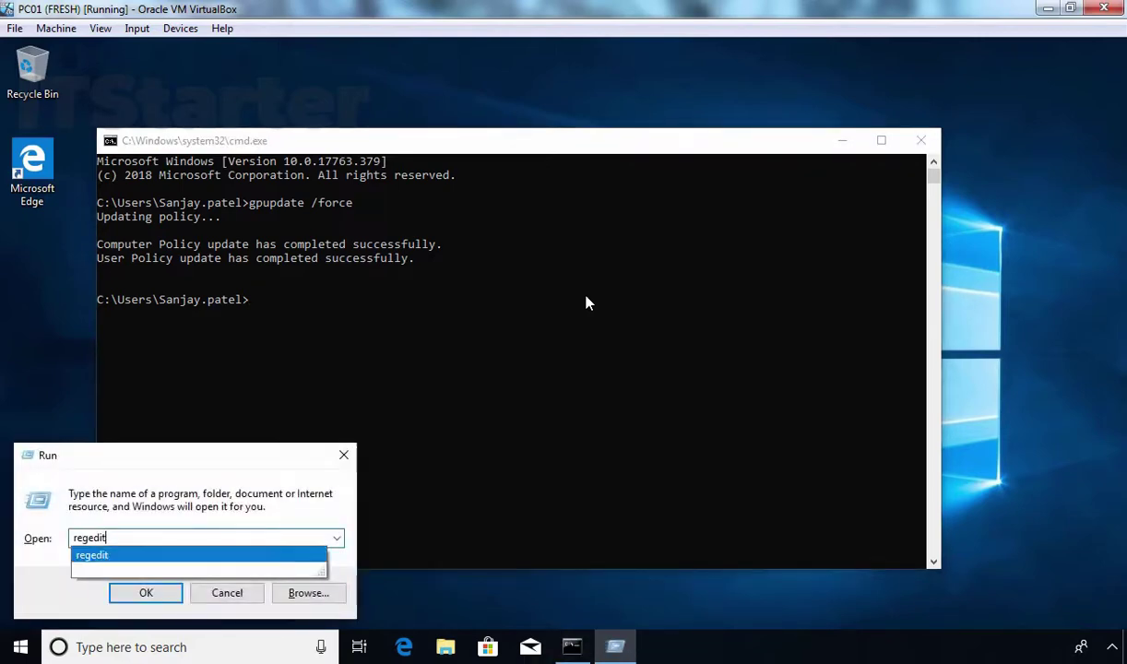
key("Return")
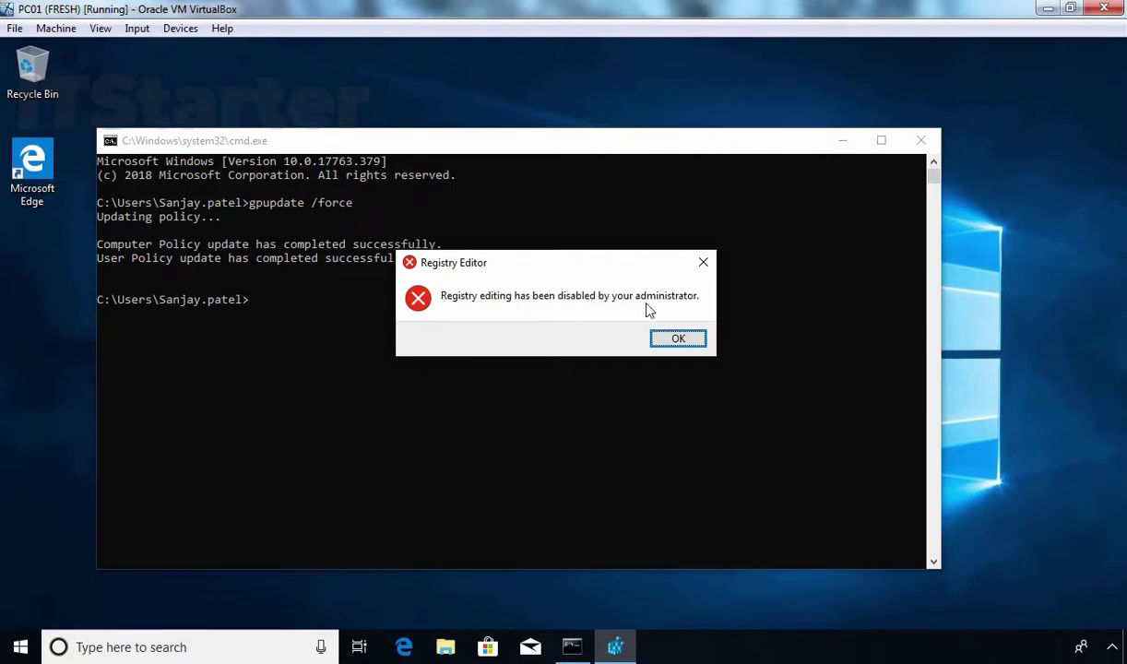
left_click(676, 341)
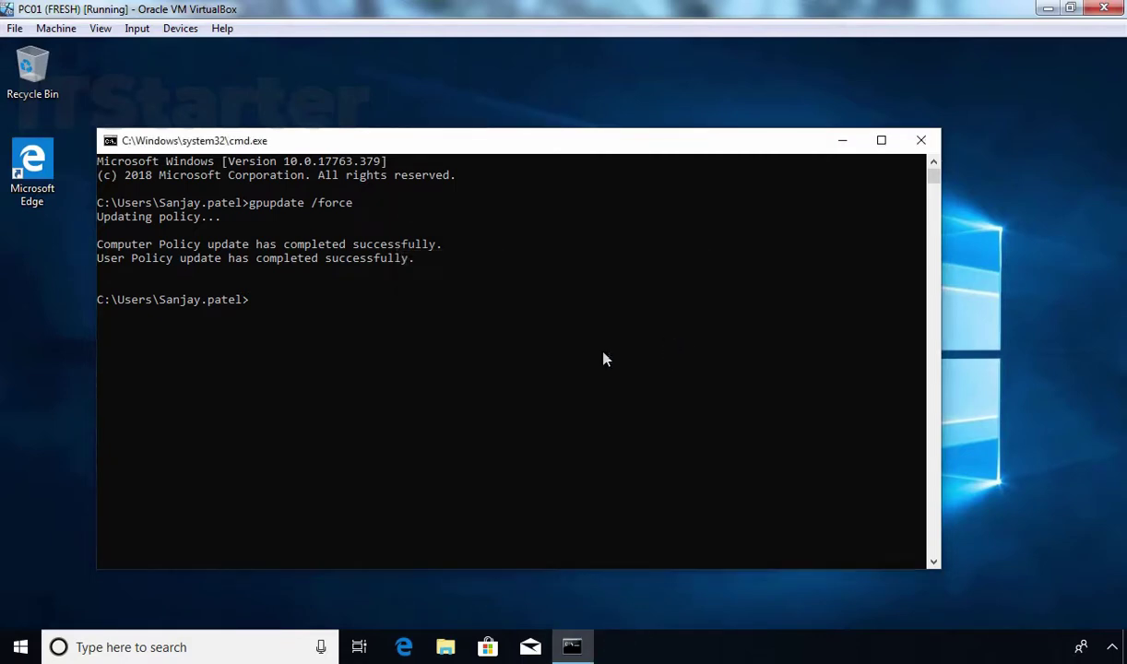
Step: Run rsop.msc from the command prompt to generate the Resultant Set of Policy, and dismiss the Group Policy error
left_click(480, 358)
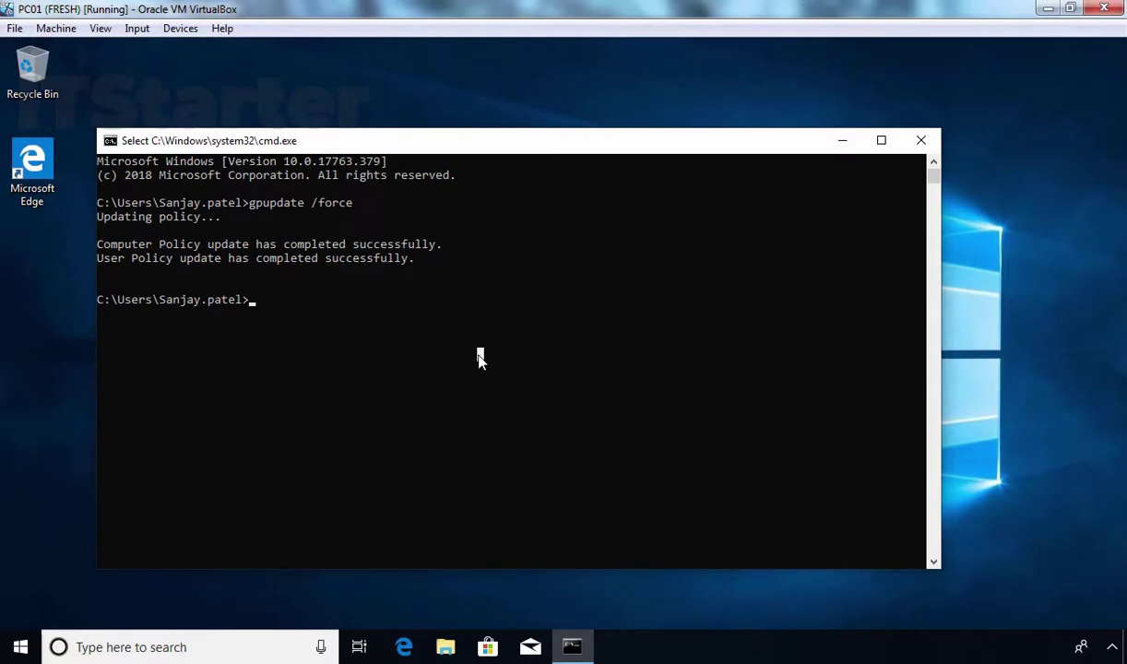
key("Escape")
type("rsop")
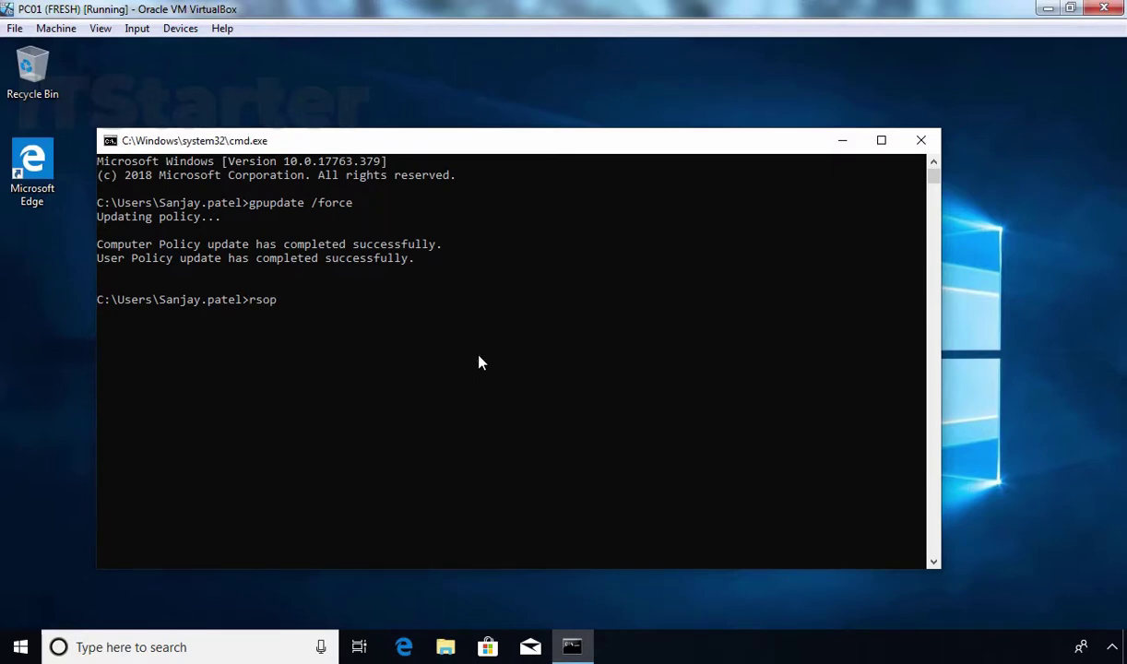
type(".msc")
key("Return")
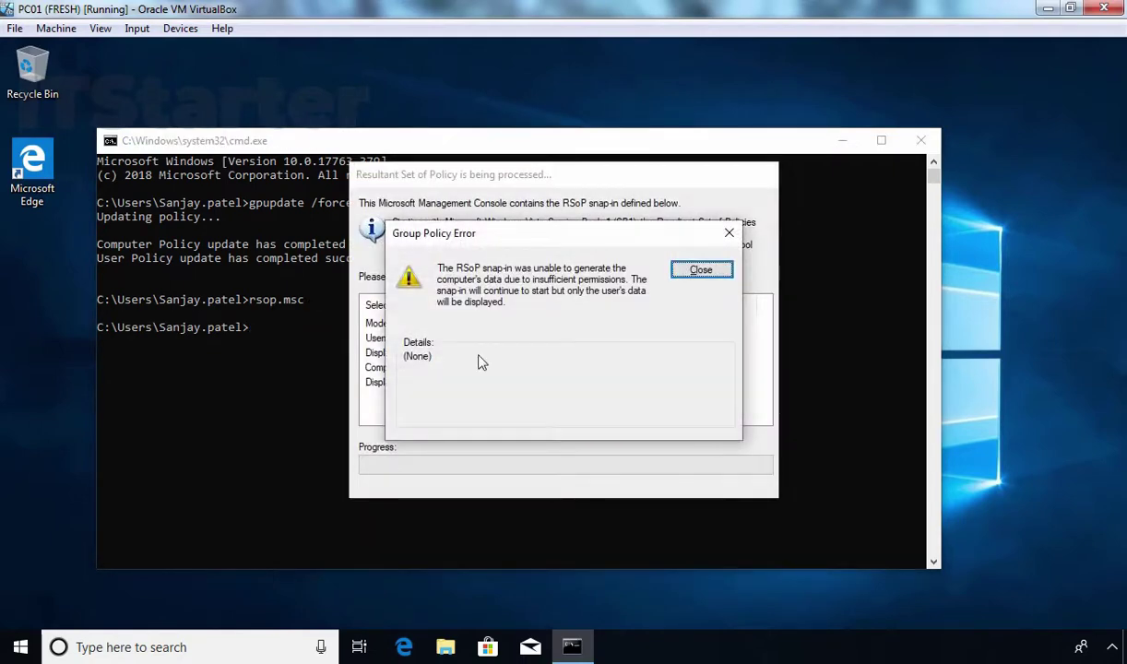
left_click(697, 269)
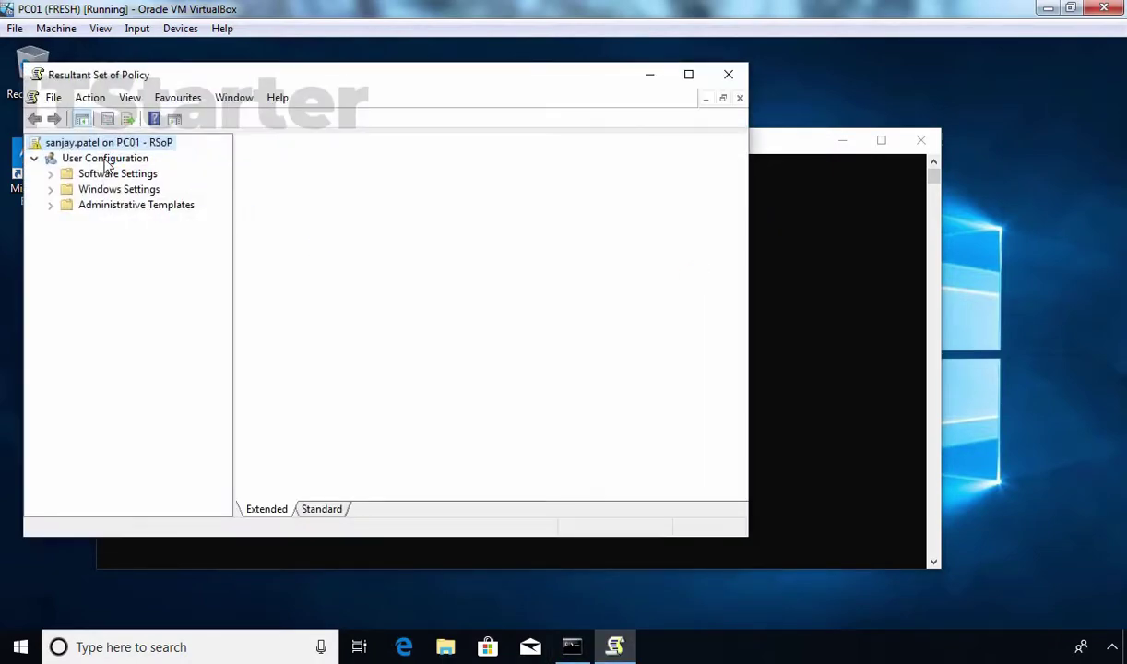
Step: Open the User Configuration properties and enable display of all GPOs with filtering status, scope of management, and revision information
left_click(106, 162)
right_click(106, 162)
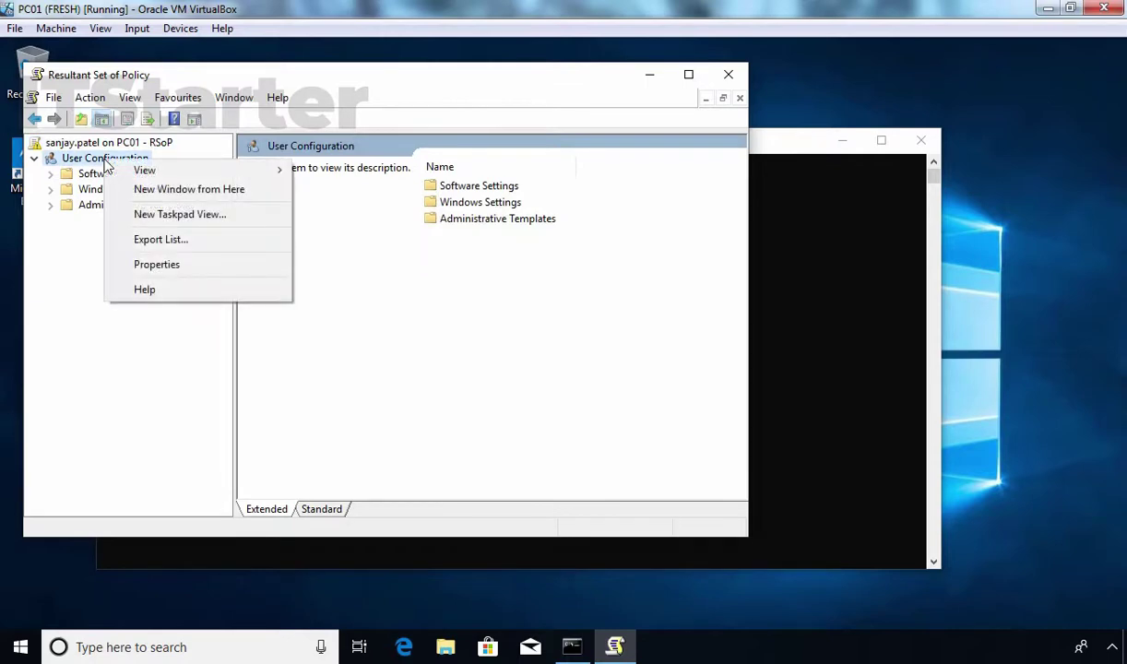
left_click(180, 270)
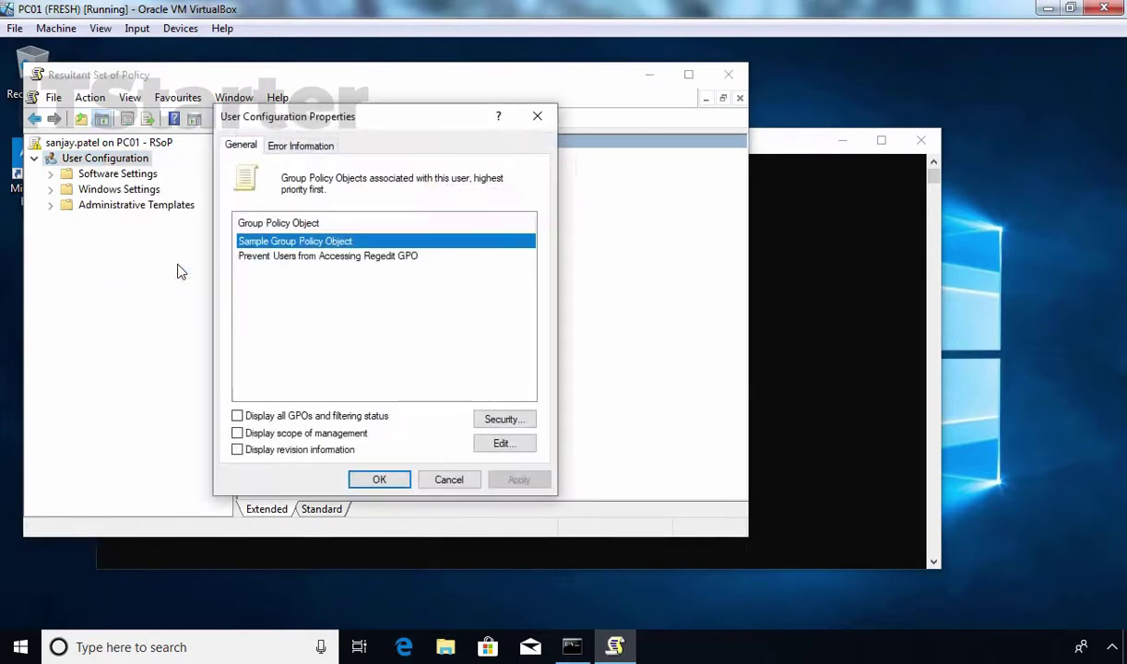
left_click(274, 417)
left_click(273, 433)
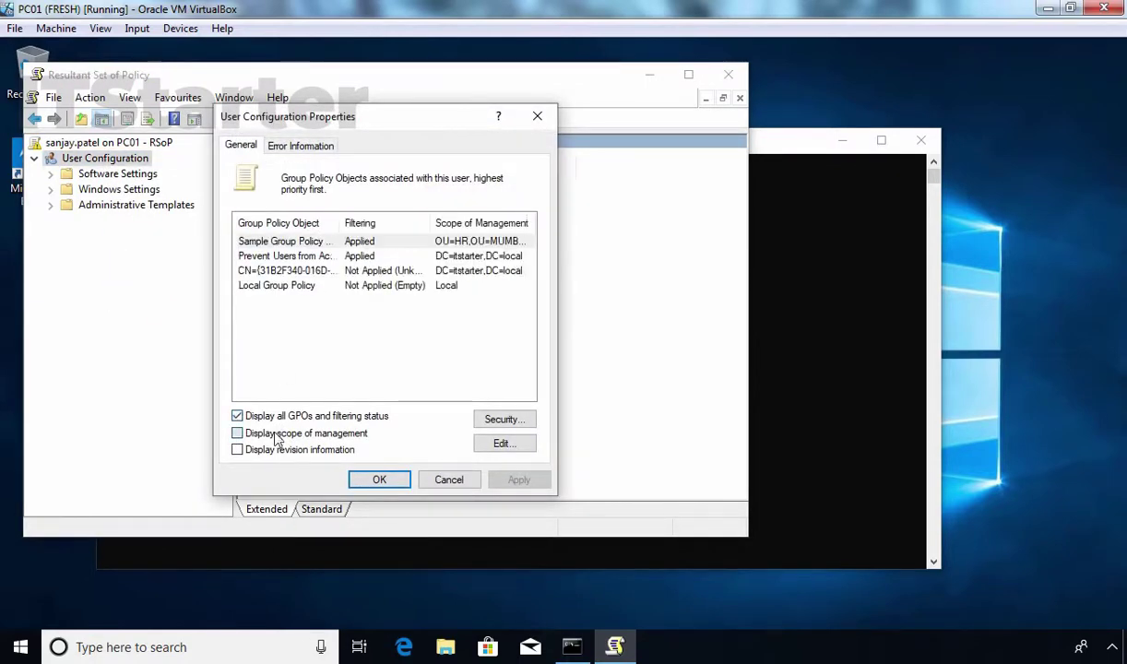
left_click(274, 450)
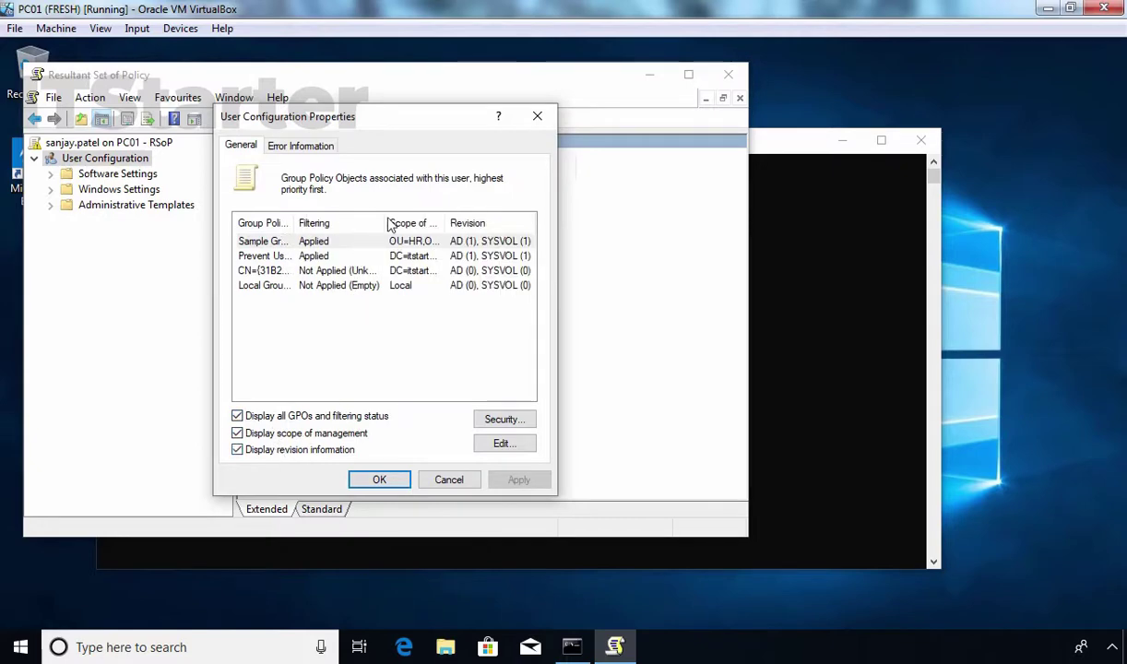
Step: Widen the Group Policy Object column, check each listed GPO's filtering status, and close the User Configuration properties
left_click_drag(297, 224, 350, 223)
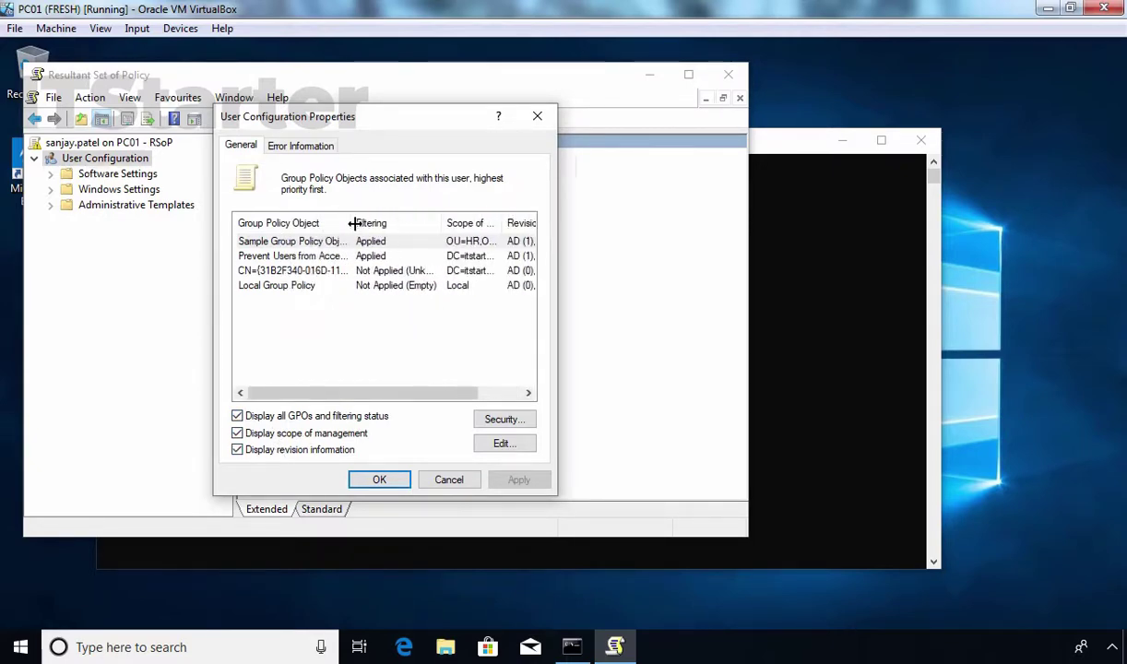
left_click(367, 270)
left_click(385, 286)
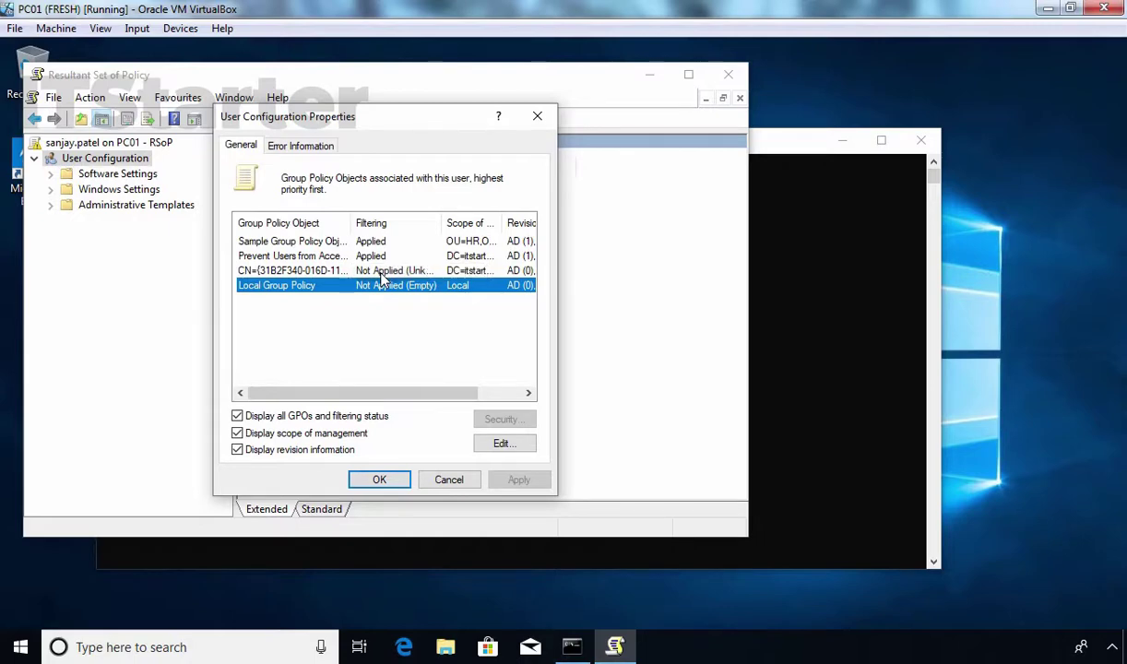
left_click(380, 271)
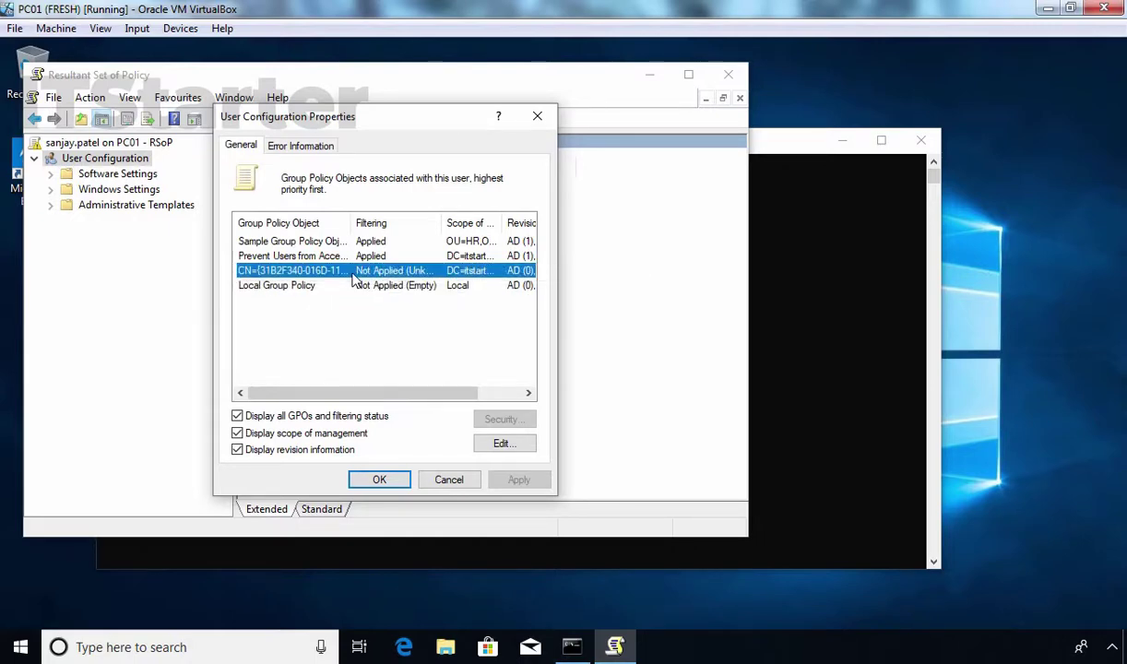
left_click(300, 257)
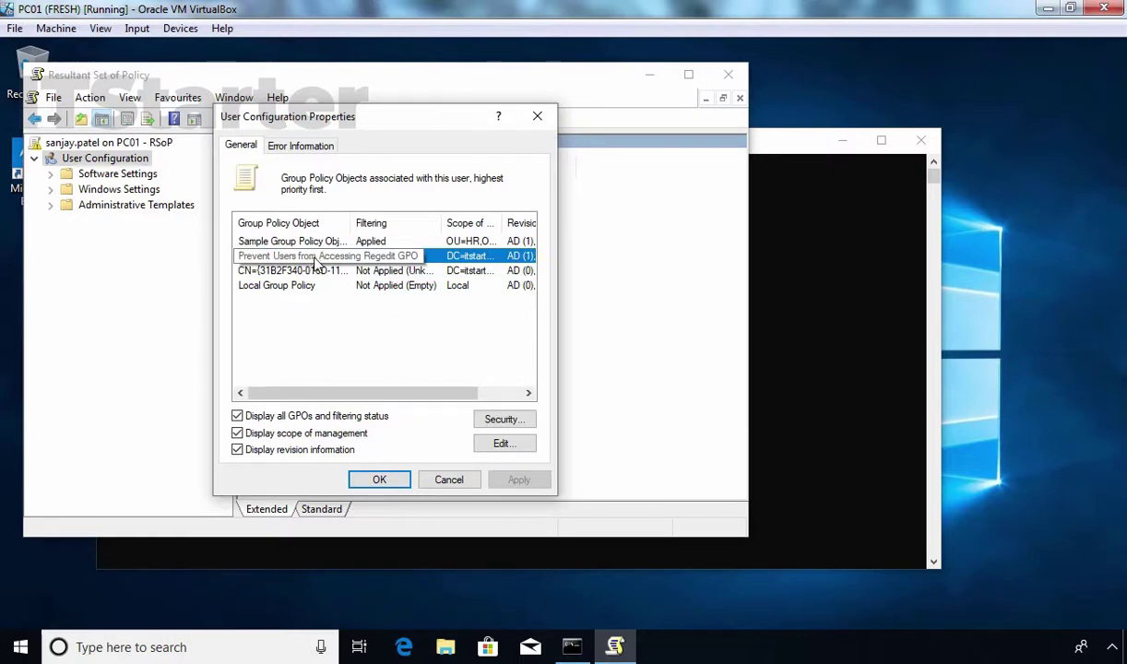
left_click(268, 241)
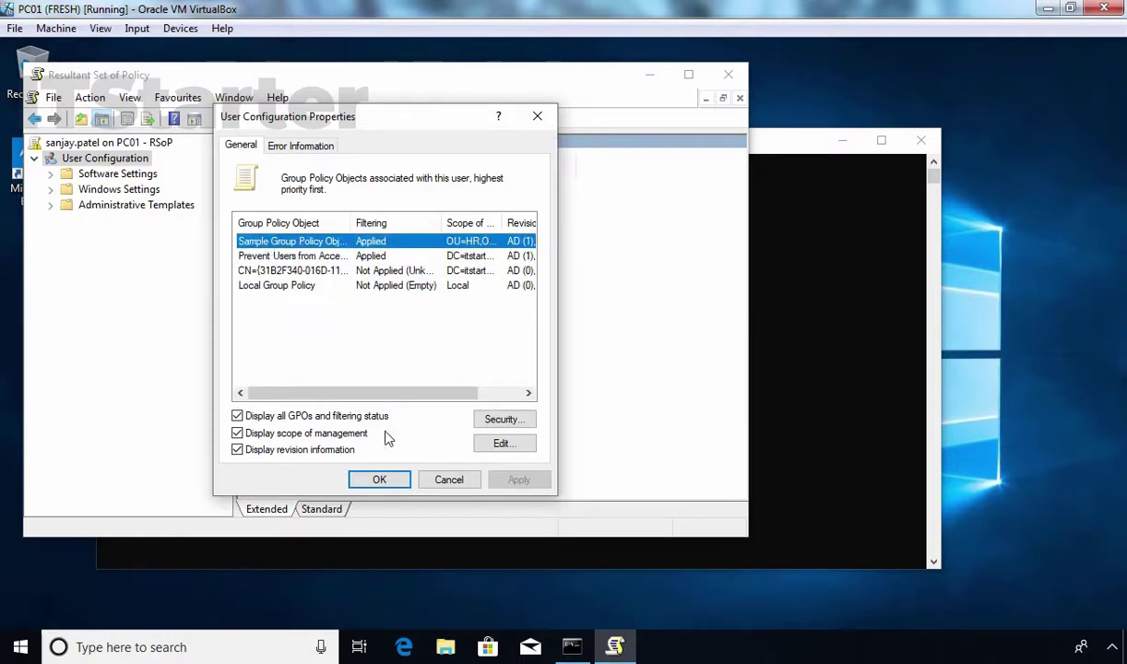
left_click(379, 480)
Step: Inspect the Start Menu and Taskbar and System settings under Administrative Templates in a maximized window, with full source GPO names shown
double_click(110, 206)
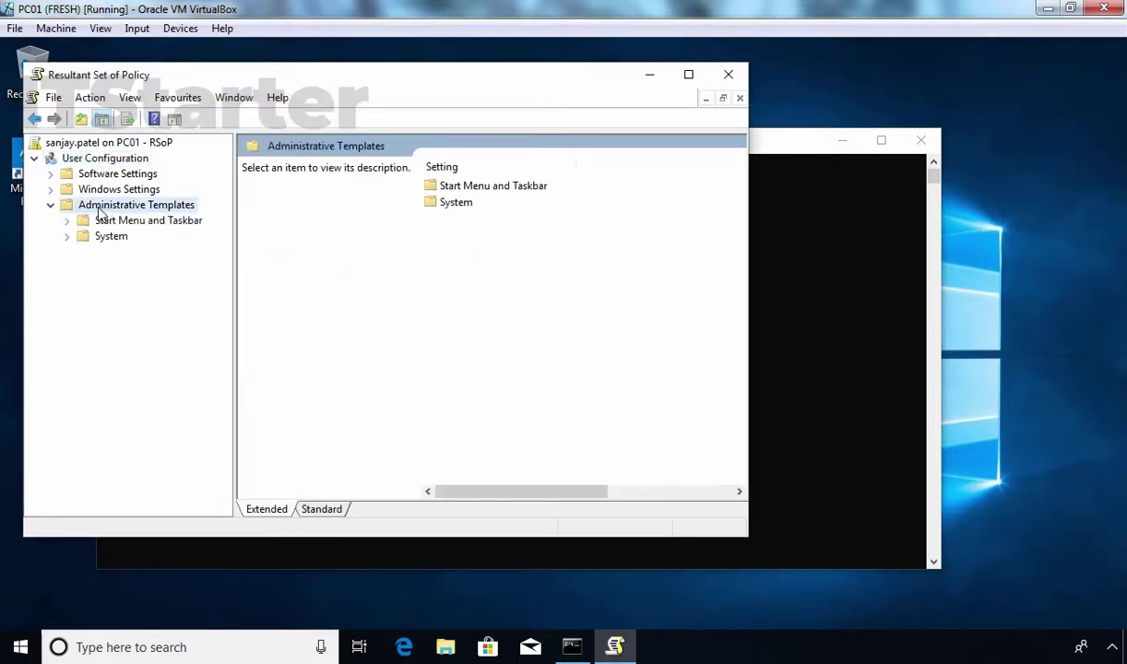
left_click(115, 221)
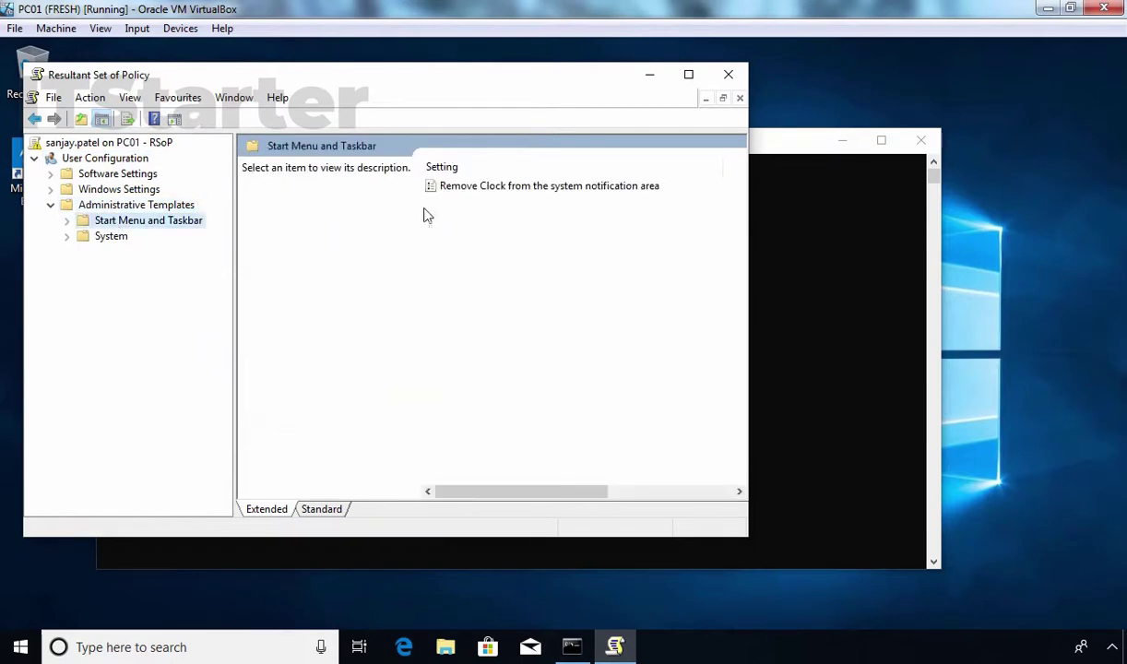
left_click(684, 74)
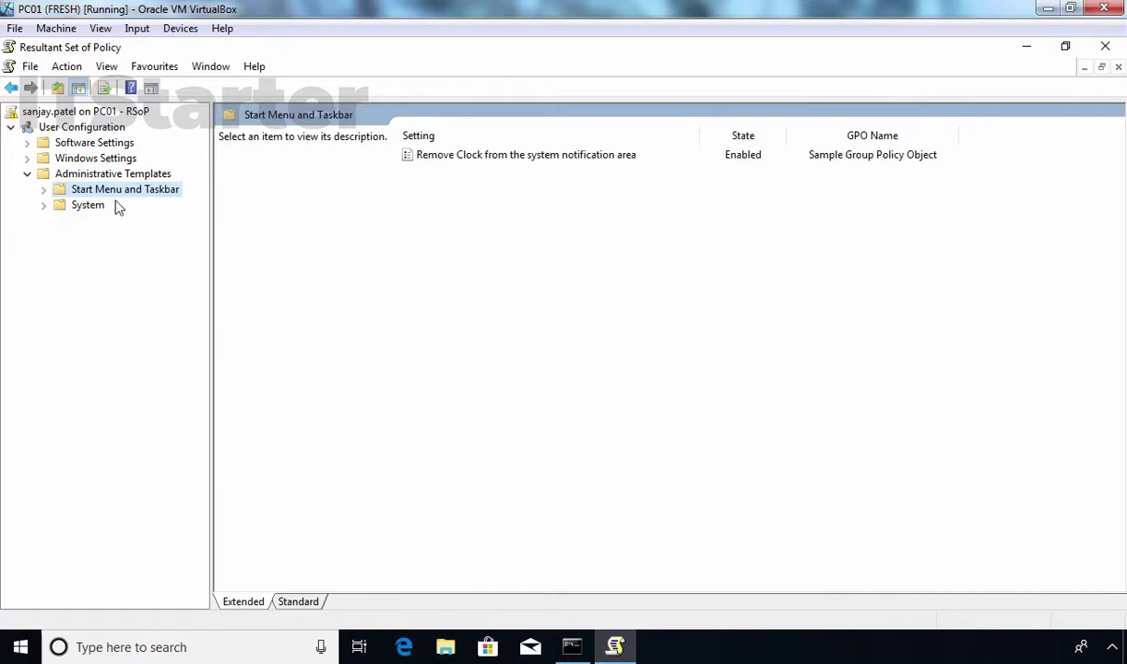
left_click(92, 203)
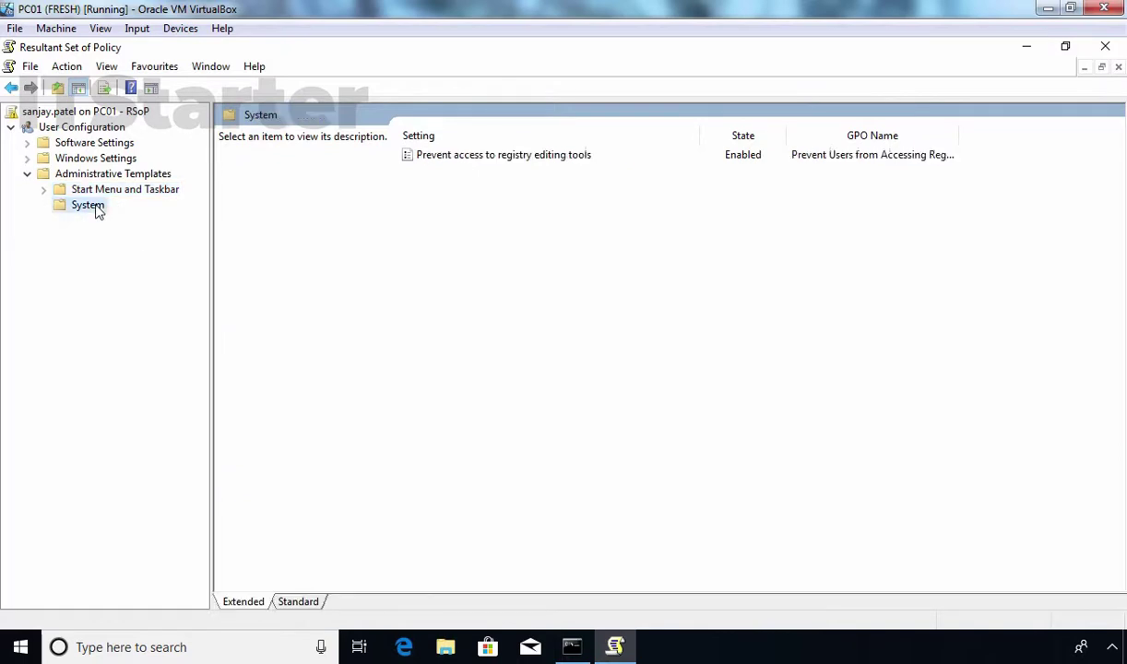
double_click(958, 135)
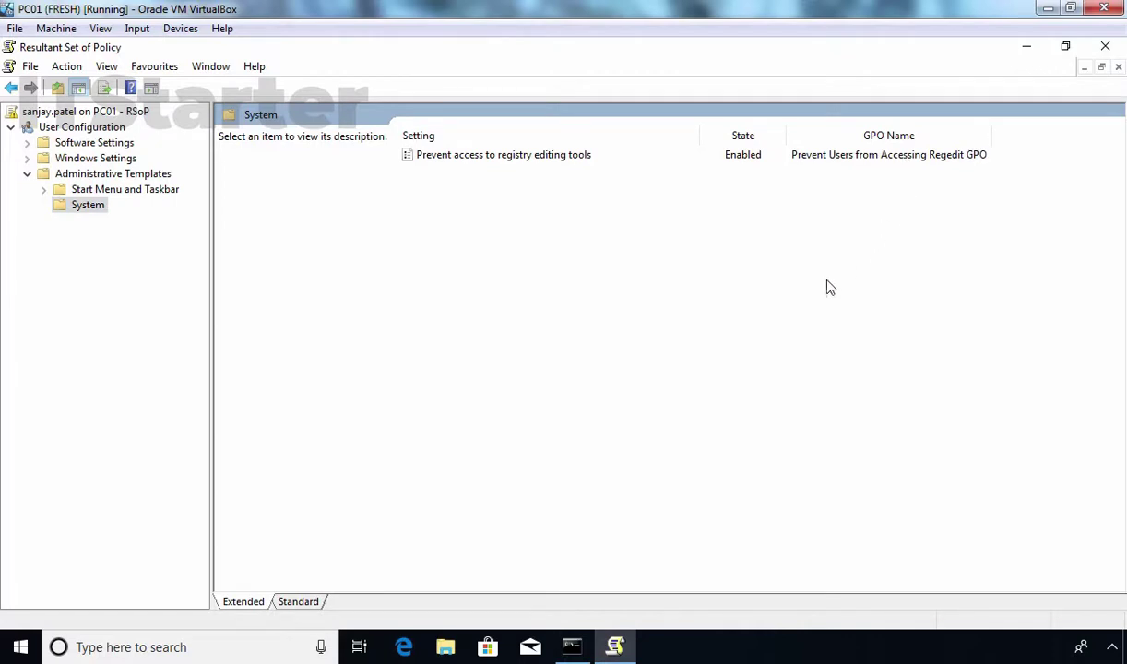
Step: Switch to Windows Photo Viewer to review the Group Policy Processing Order (LSDOU) slide, and return to Group Policy Management on DC01
key("alt+Tab")
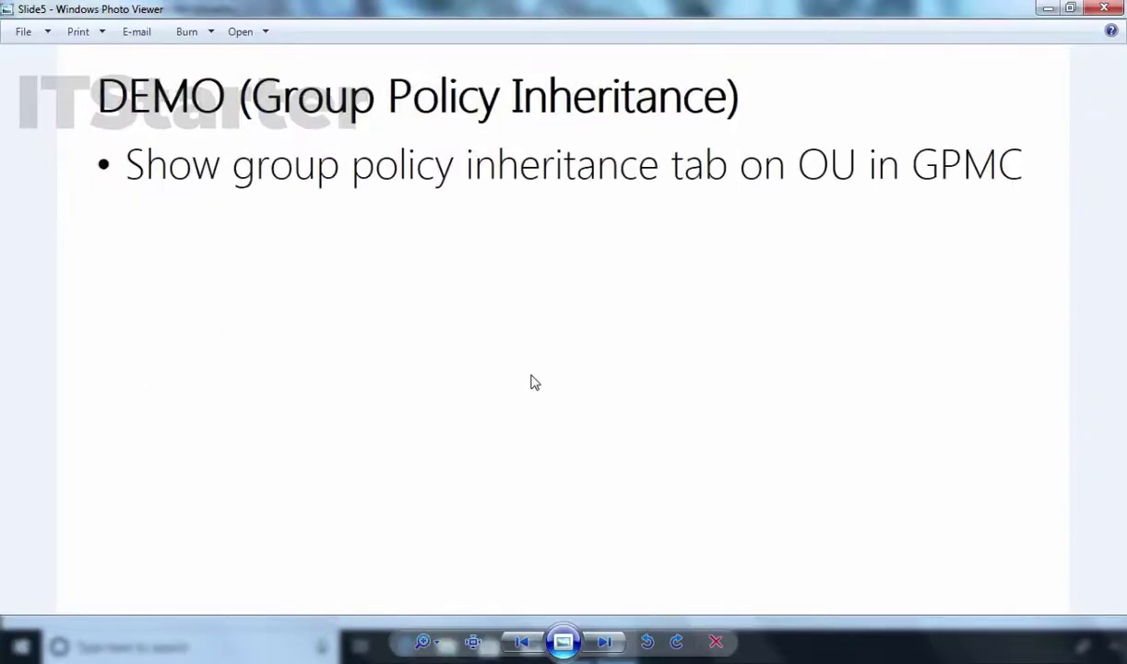
key("Left")
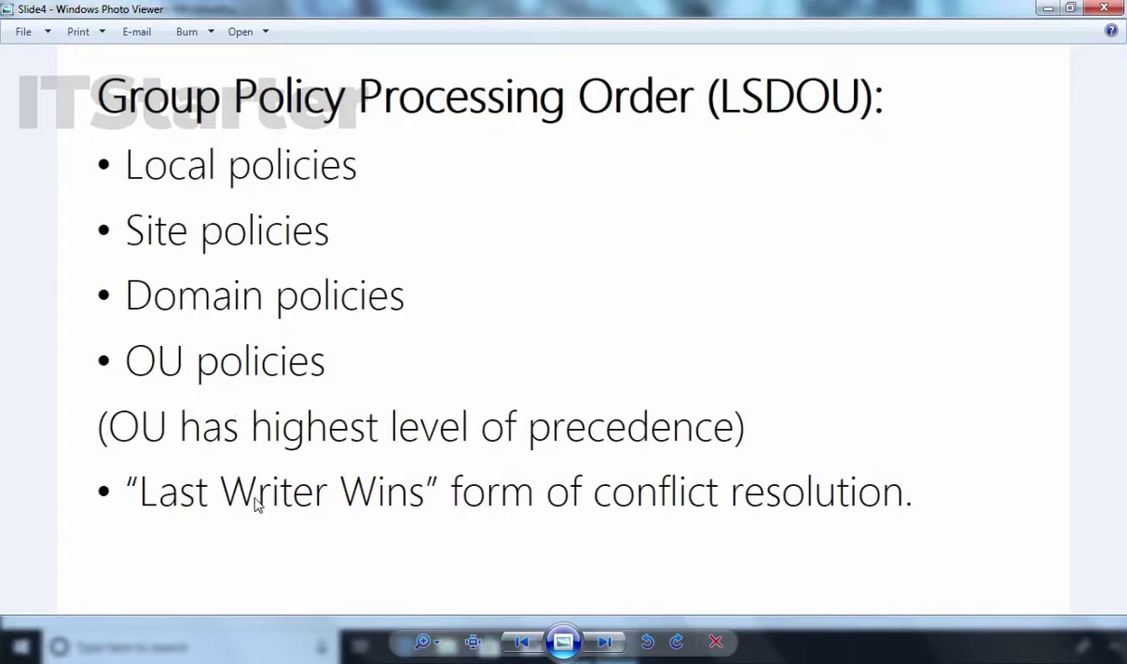
key("alt+Tab")
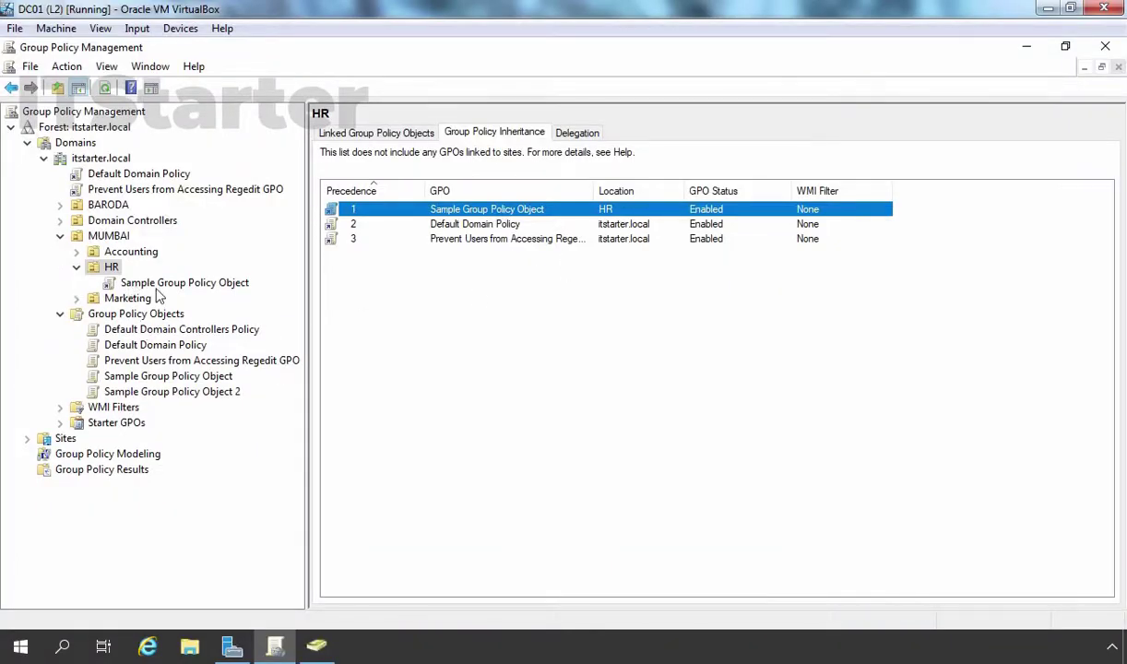
Step: Open the HR-linked Sample Group Policy Object for editing and display the user-side System administrative templates in a maximized window
left_click(155, 283)
right_click(155, 284)
left_click(214, 298)
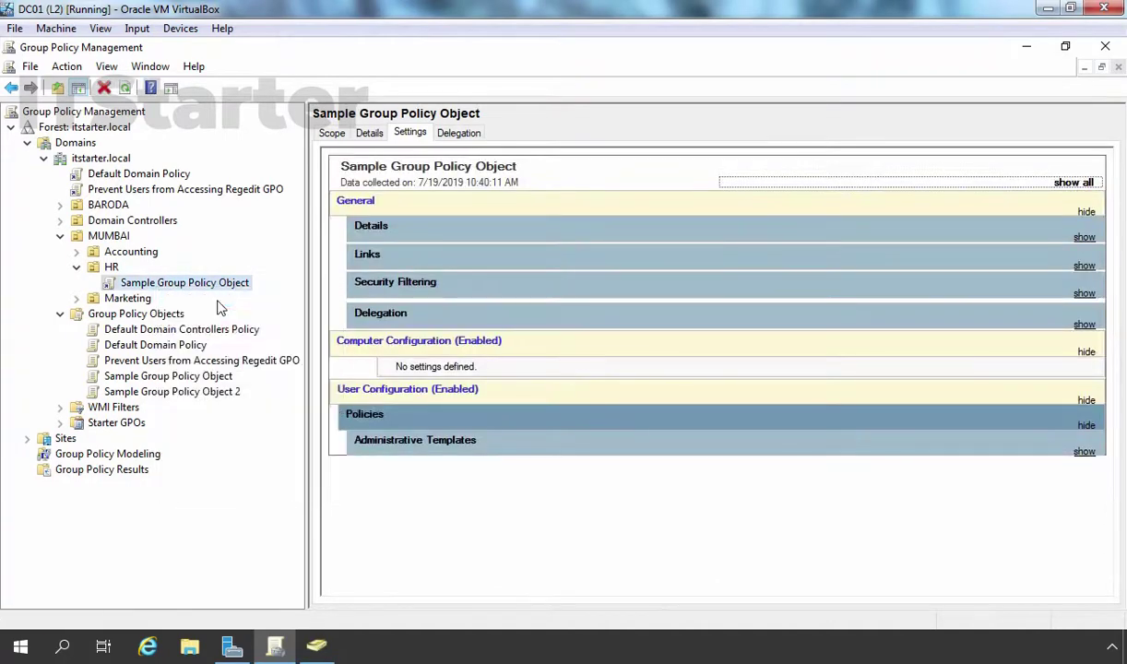
double_click(147, 263)
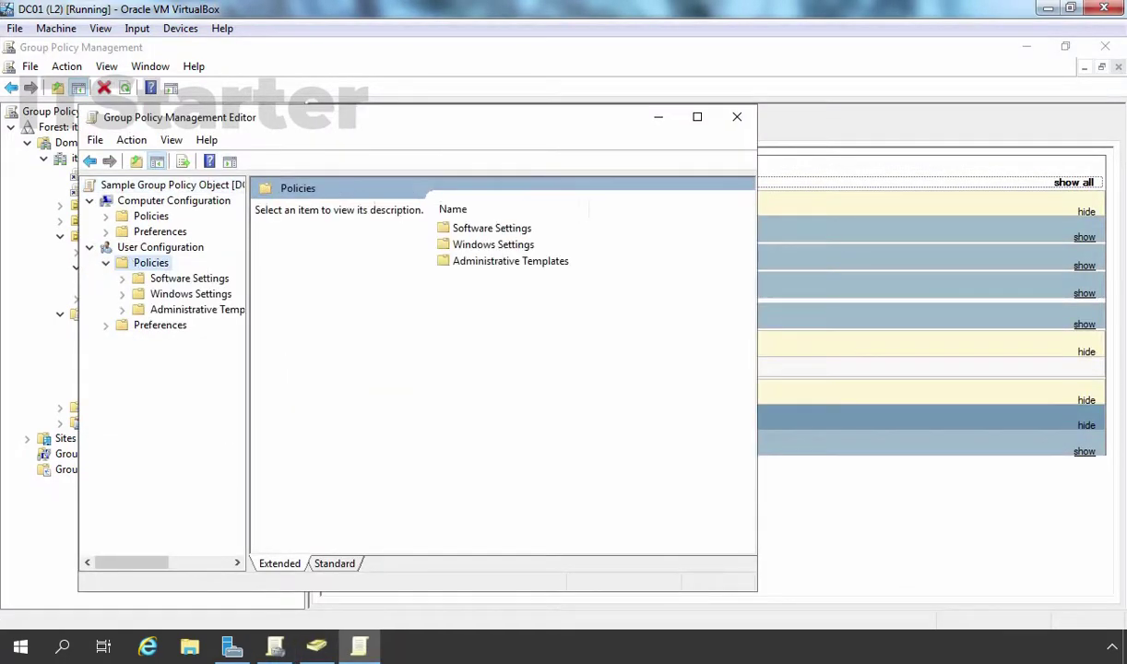
double_click(180, 311)
left_click(184, 403)
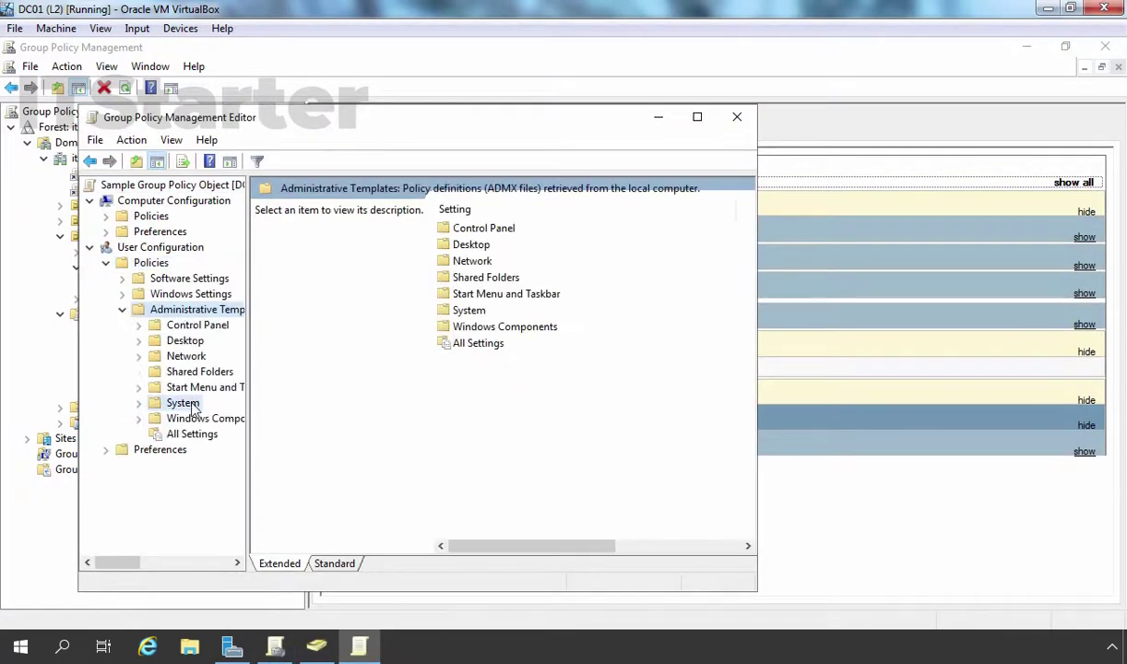
left_click(697, 116)
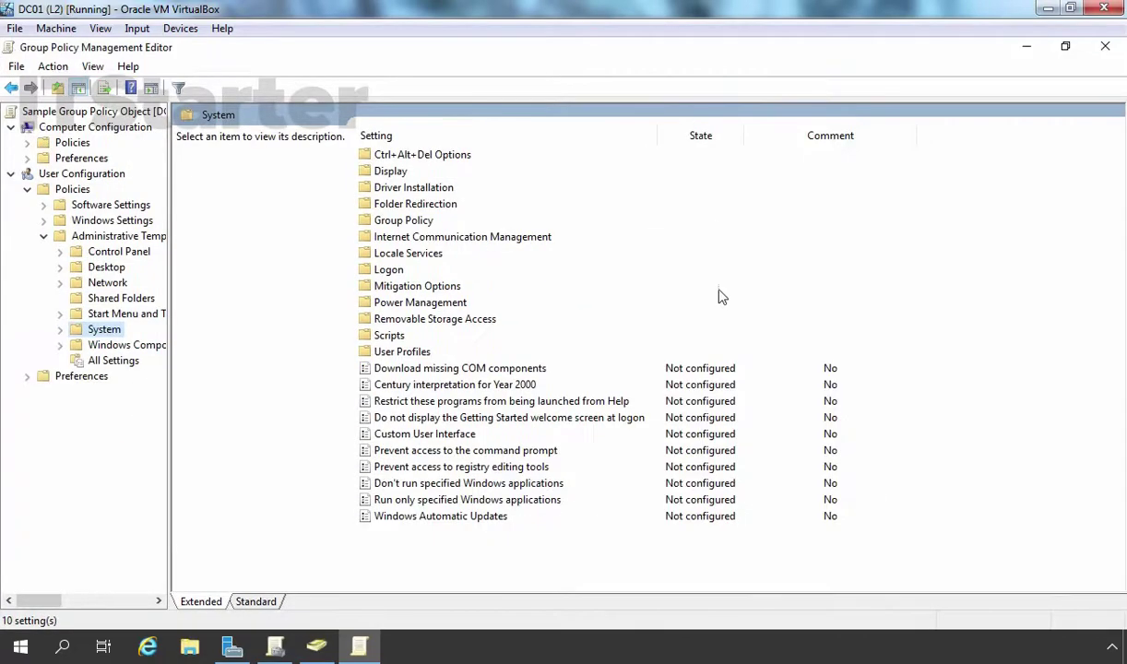
Step: Set "Prevent access to registry editing tools" to Disabled, apply it, and close the Group Policy Management Editor
double_click(397, 464)
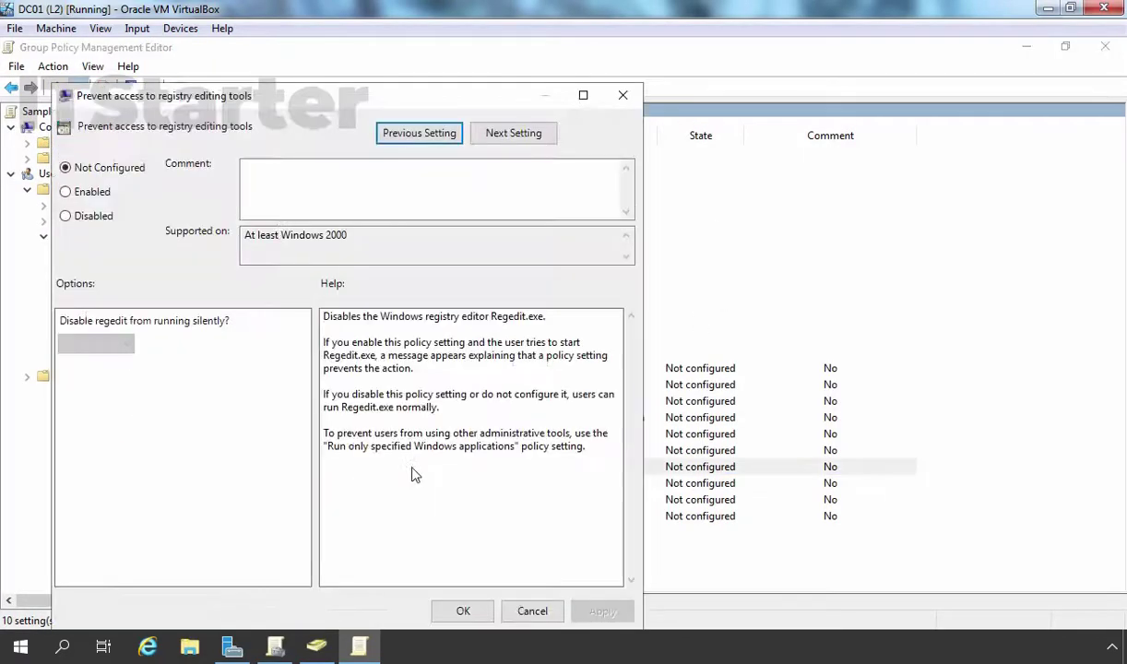
left_click(67, 191)
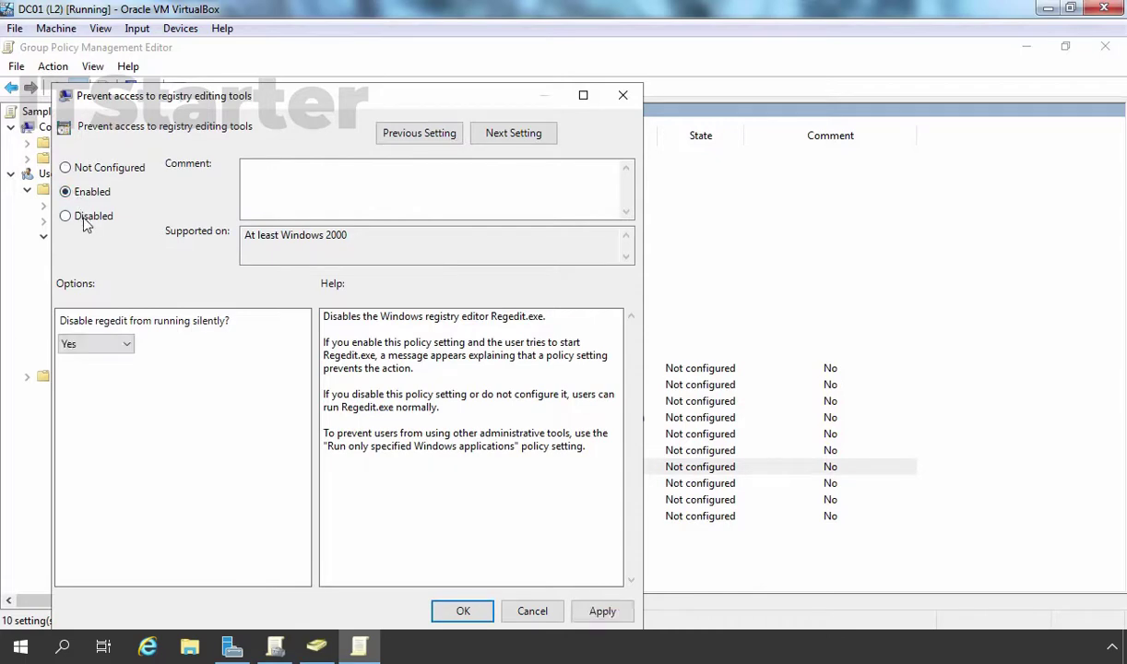
left_click(85, 225)
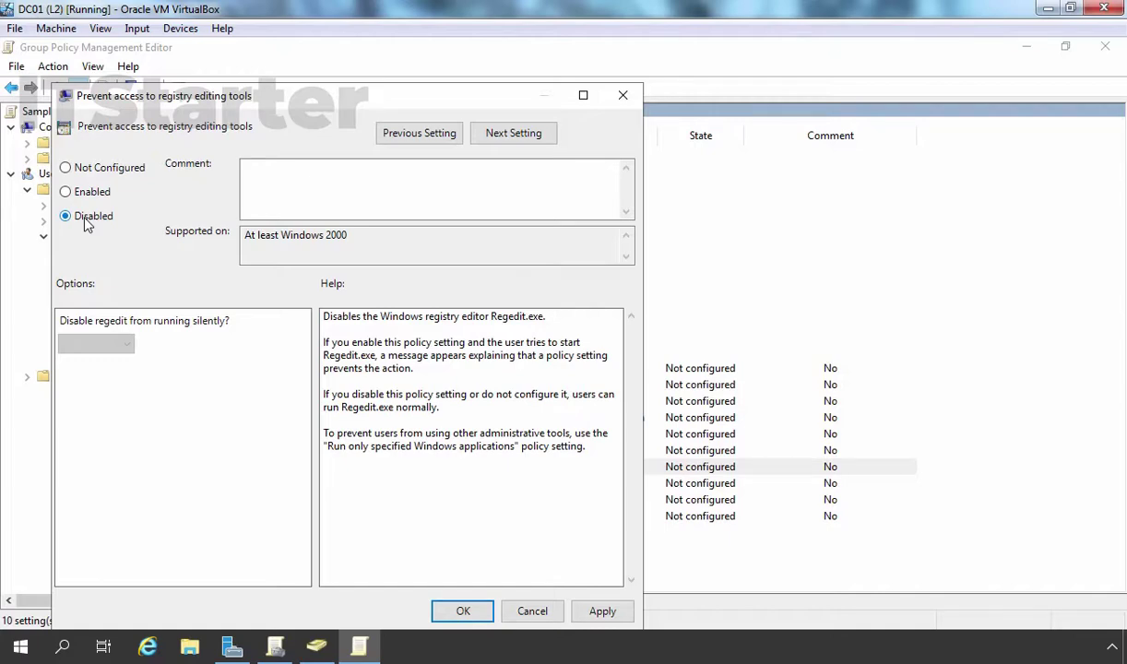
left_click(602, 612)
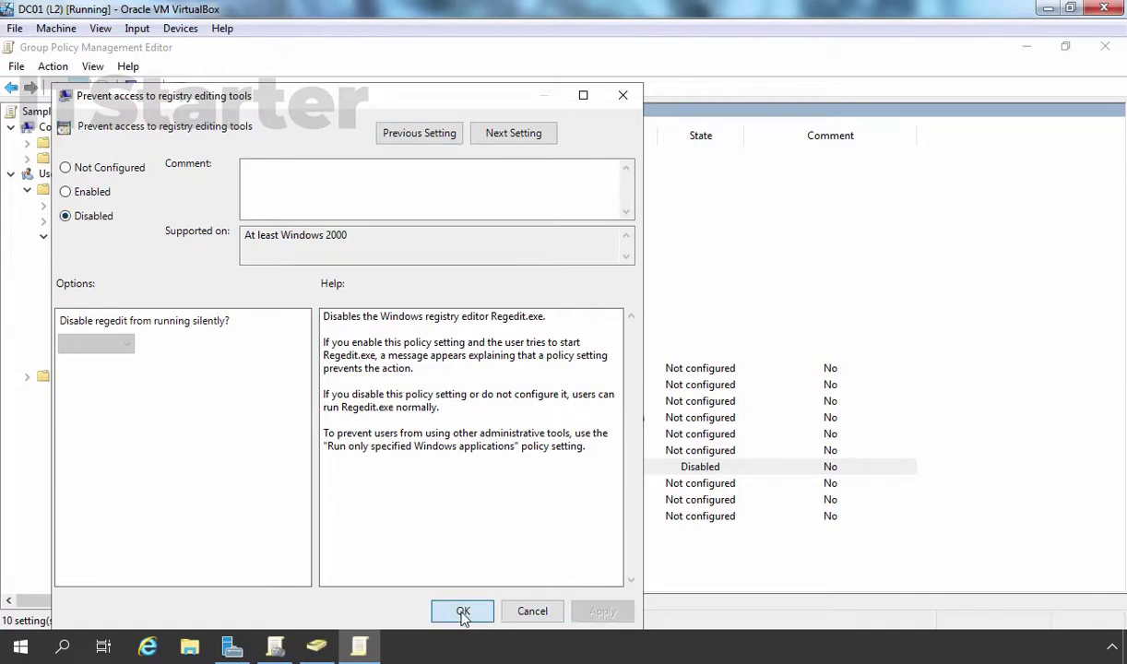
left_click(463, 613)
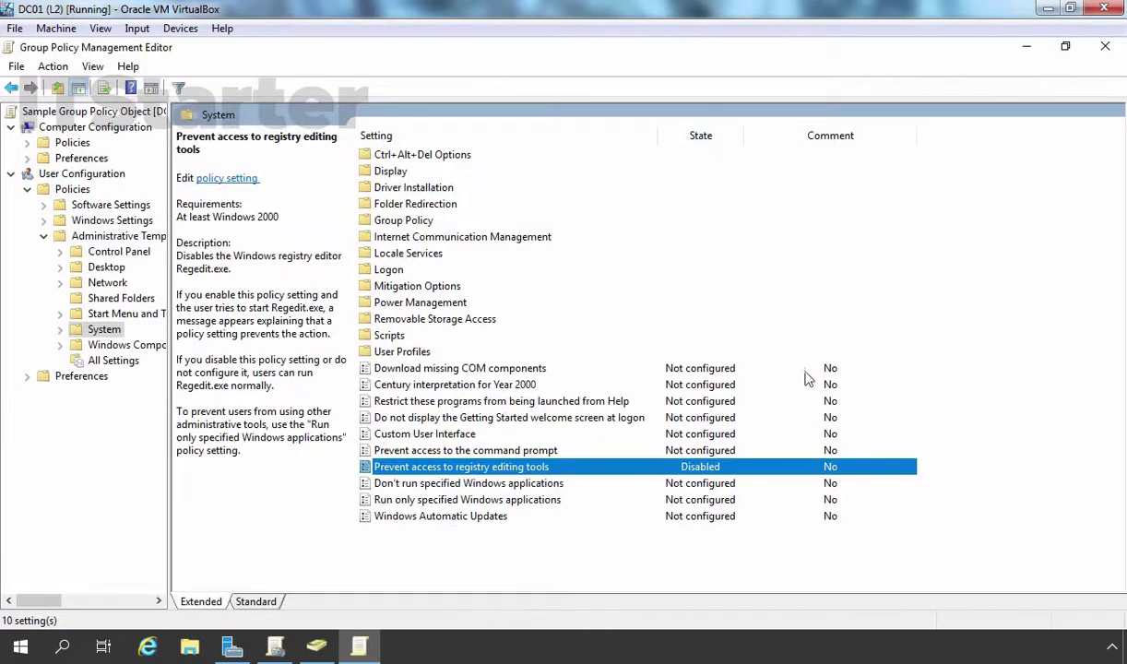
left_click(1104, 46)
Step: Try to force a Group Policy update on the HR organizational unit
left_click(112, 269)
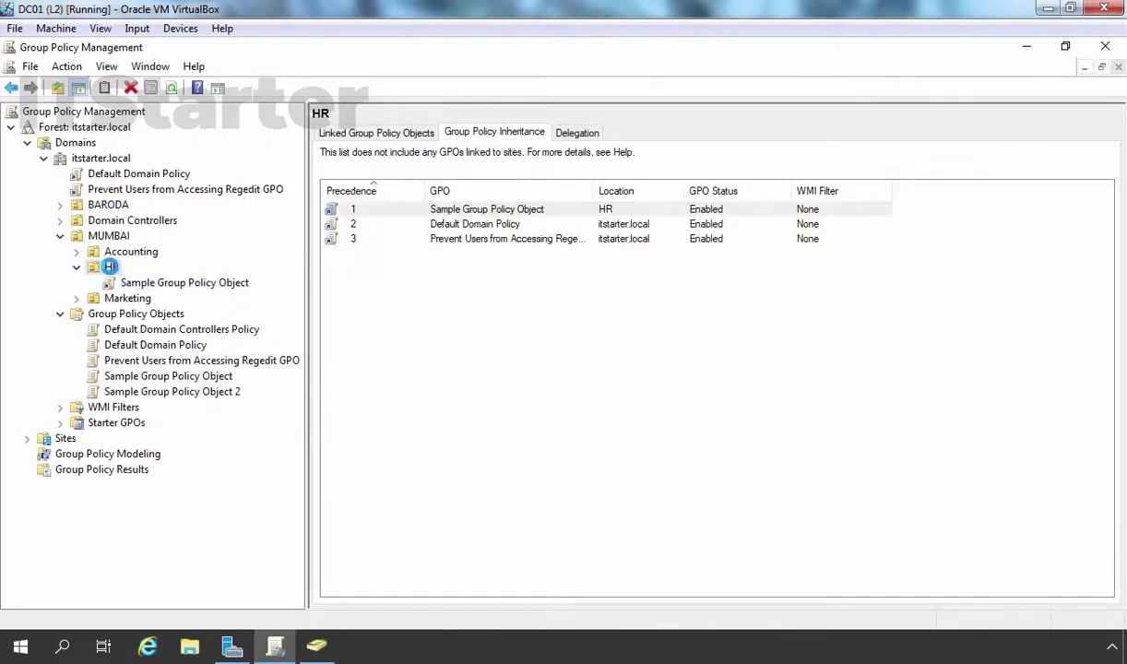
right_click(112, 269)
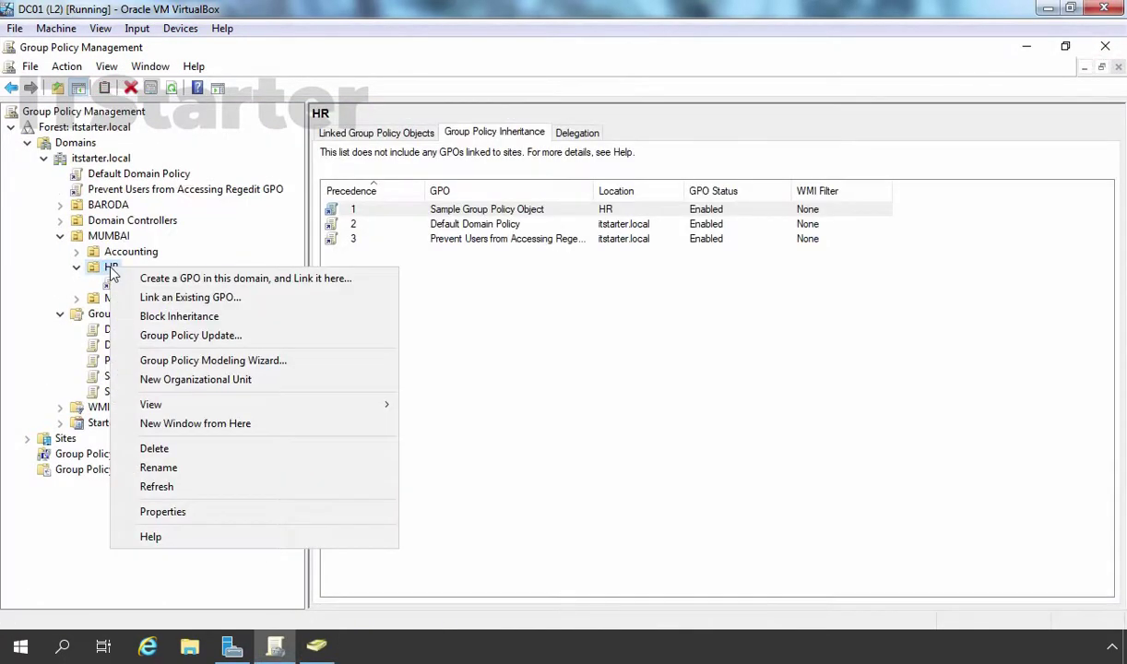
left_click(190, 336)
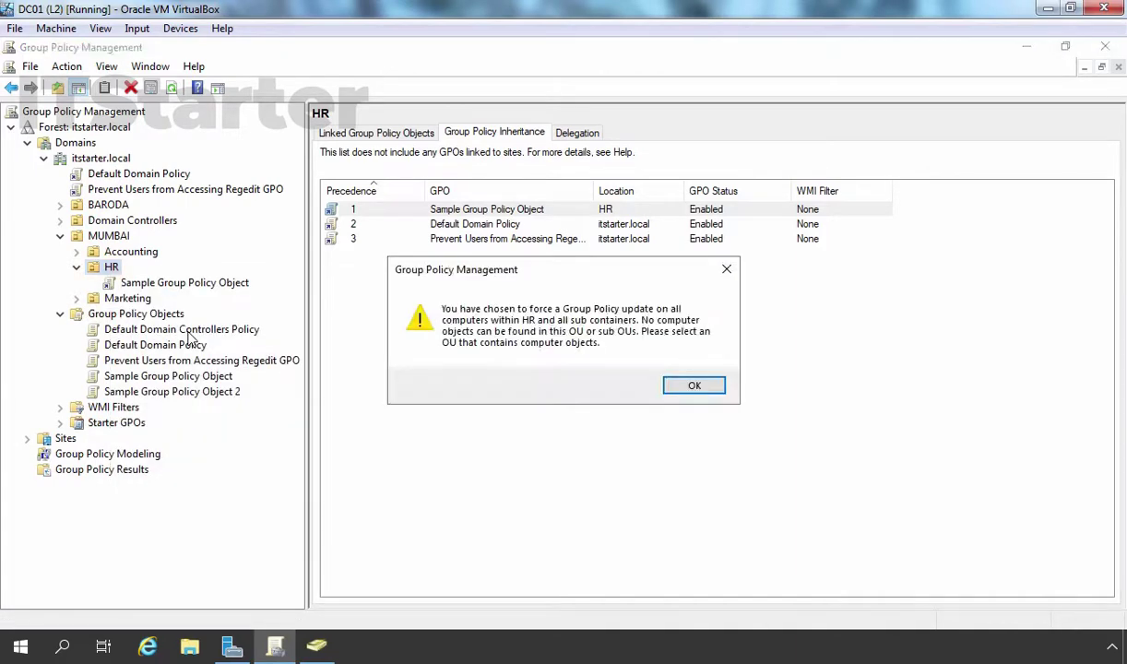
left_click(690, 387)
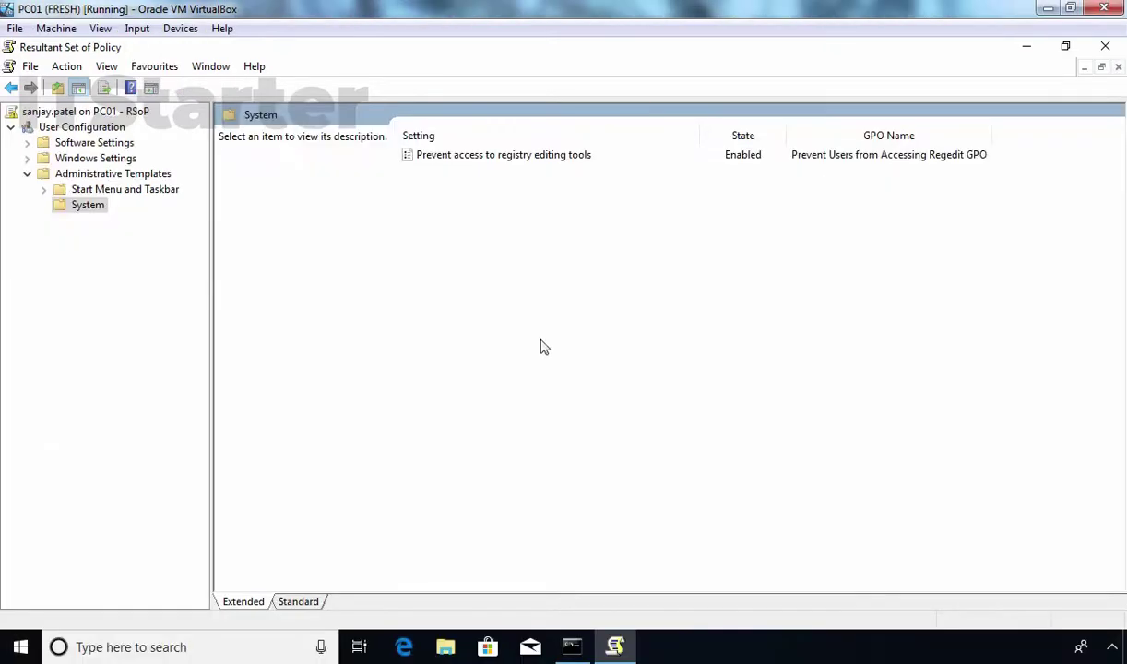
Step: On PC01, close Resultant Set of Policy without saving the console settings and rerun gpupdate /force in the command prompt
left_click(1105, 46)
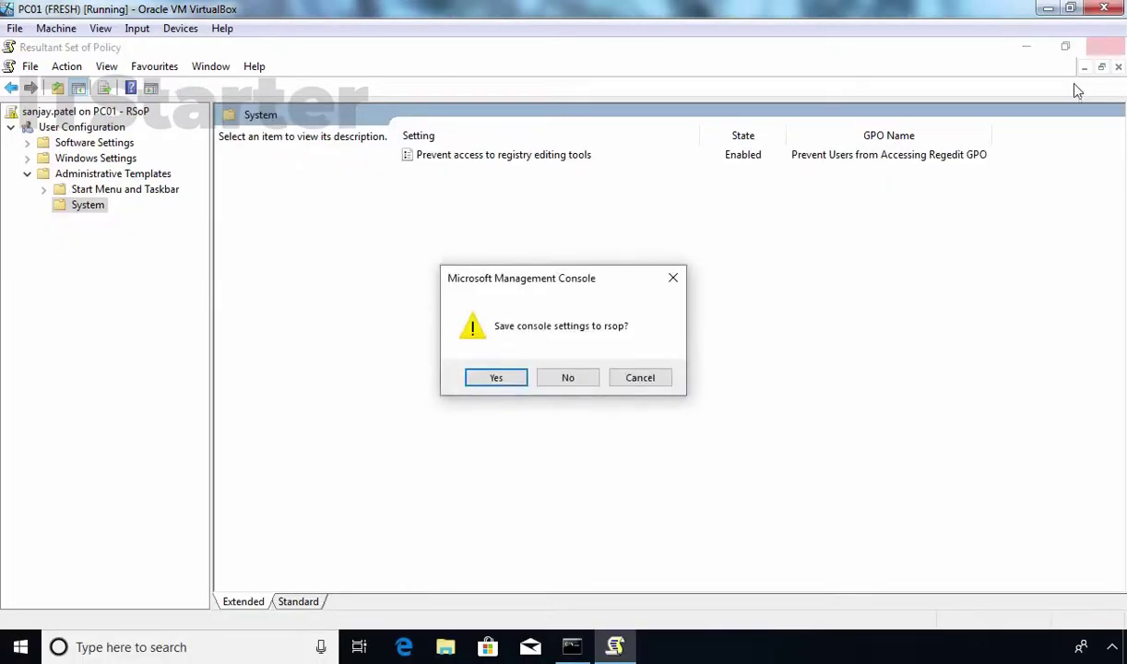
left_click(566, 380)
left_click(563, 381)
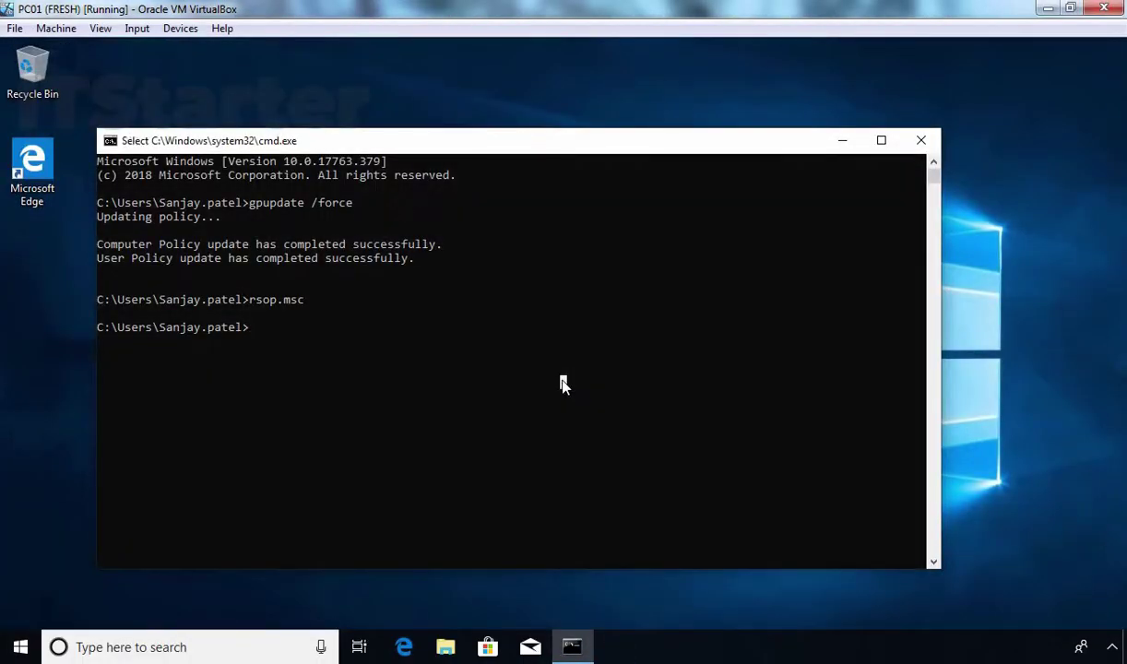
key("Escape")
key("Up")
key("Return")
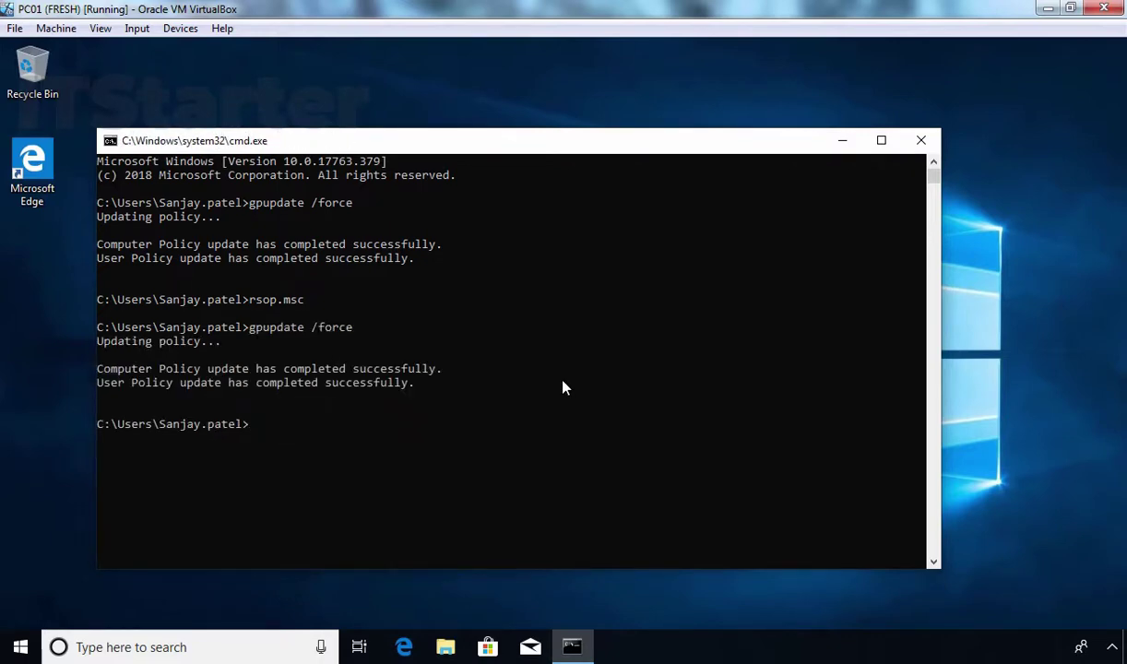
Step: Launch Registry Editor on PC01 to test access for the HR user, and close it
key("super+r")
key("Return")
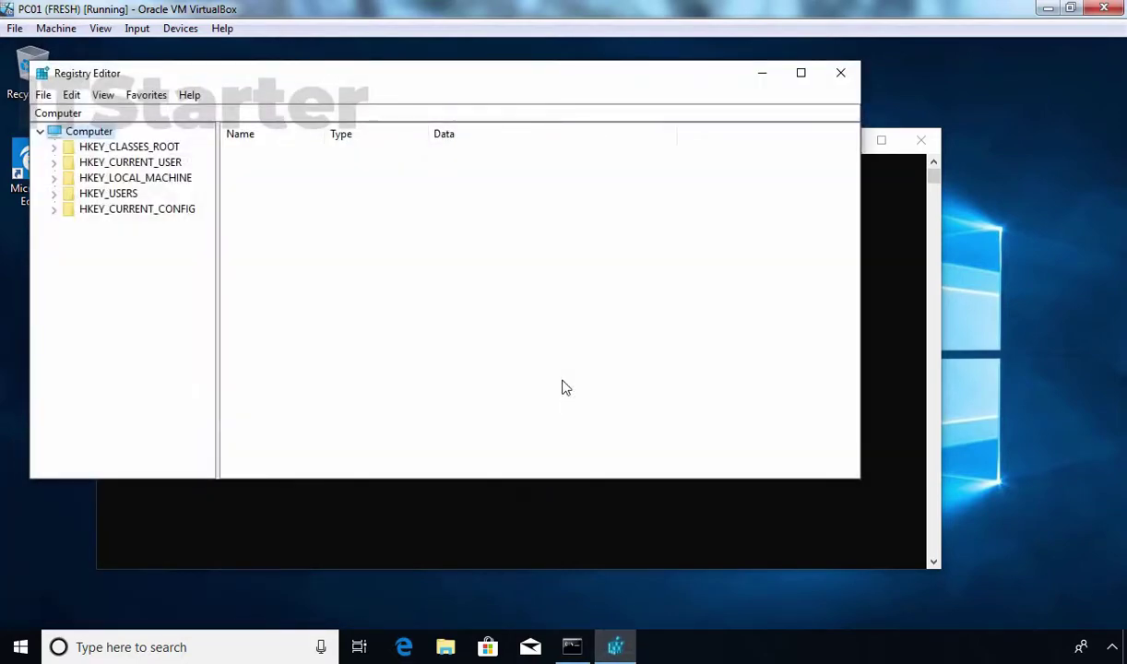
left_click(839, 74)
Step: Rerun rsop.msc from the command history to generate a fresh Resultant Set of Policy report
key("Up")
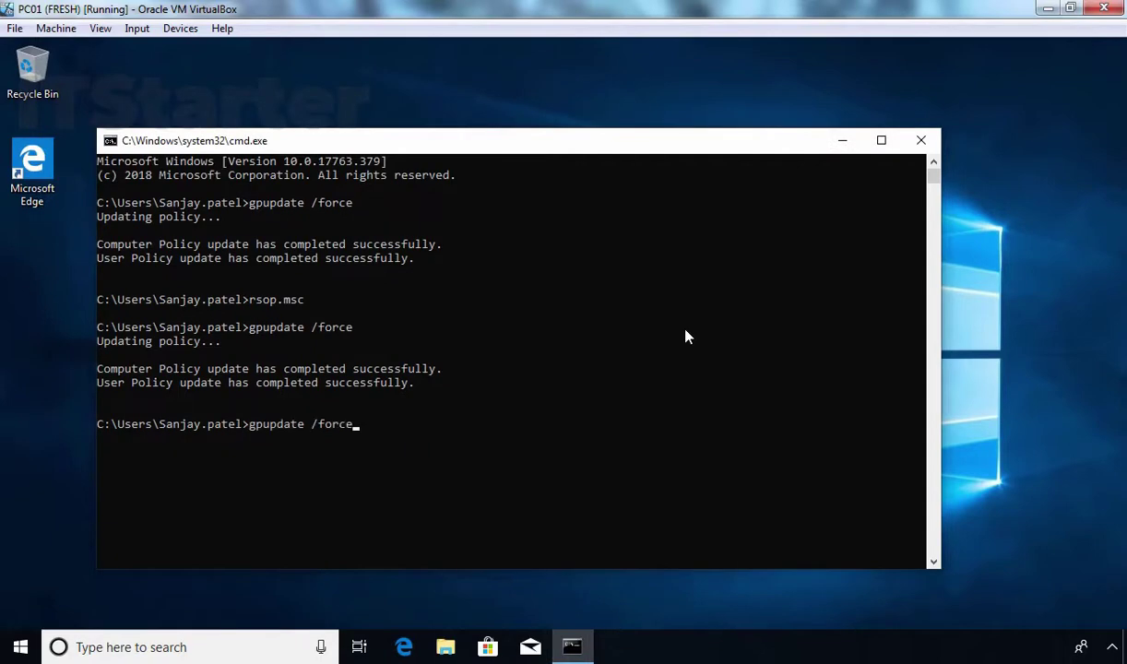
key("Up")
key("Up")
key("Down")
key("Return")
left_click(696, 268)
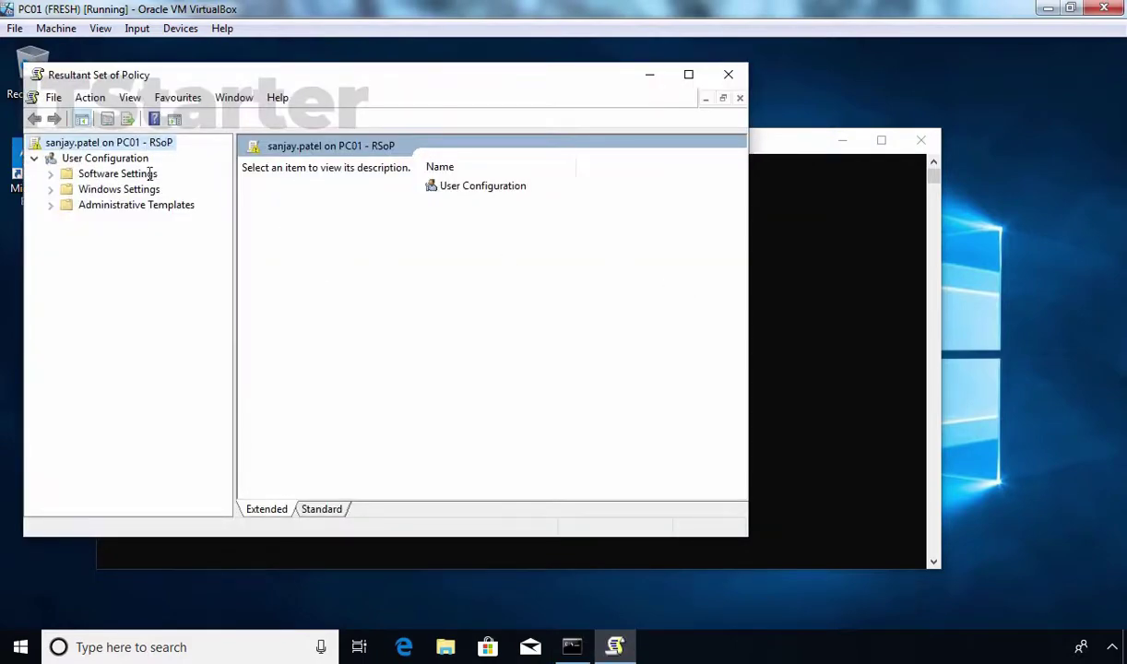
Step: Check the priority order of the GPOs in the User Configuration properties, and close the properties
left_click(118, 162)
right_click(118, 161)
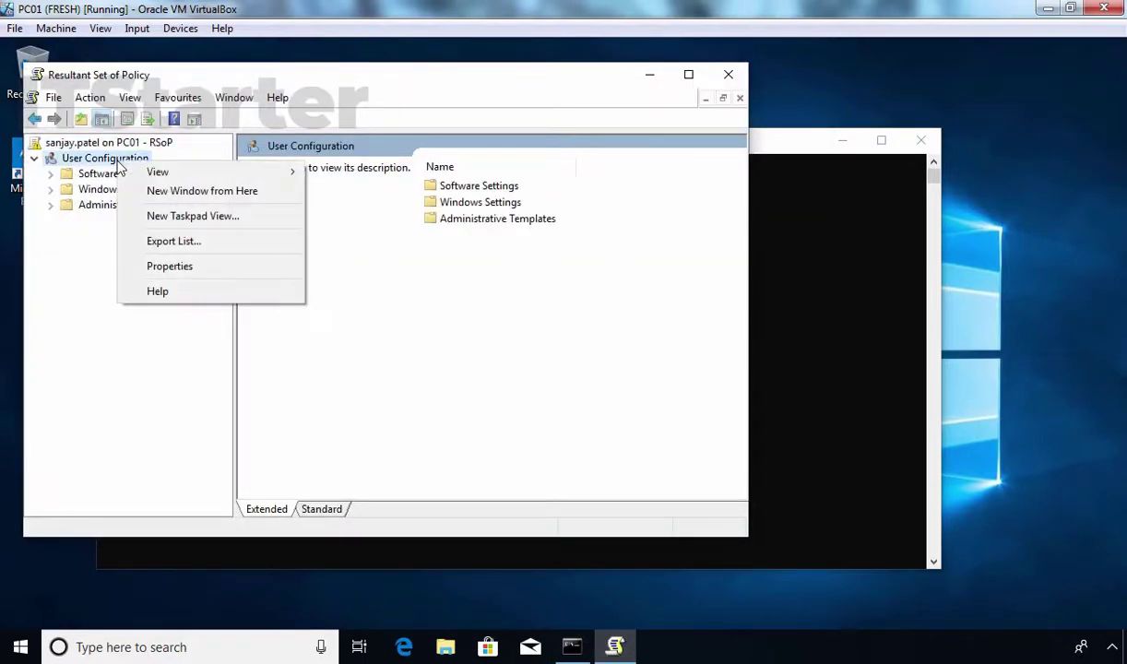
left_click(157, 267)
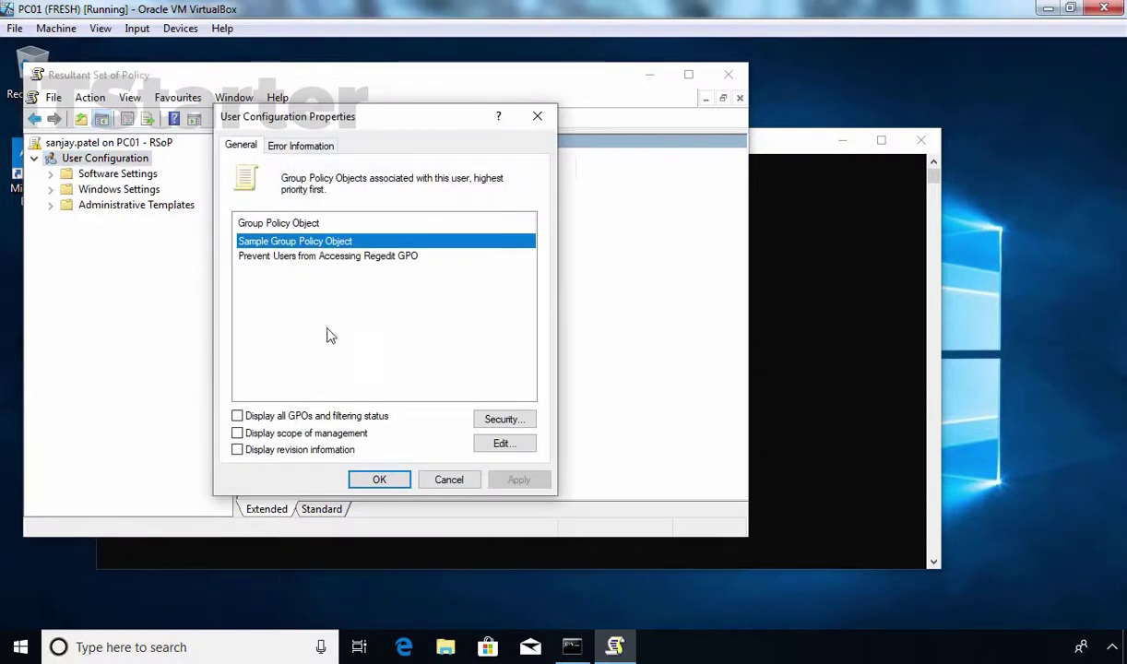
left_click(378, 482)
Step: Inspect the state and source GPO of the System setting under Administrative Templates in a maximized window
double_click(127, 206)
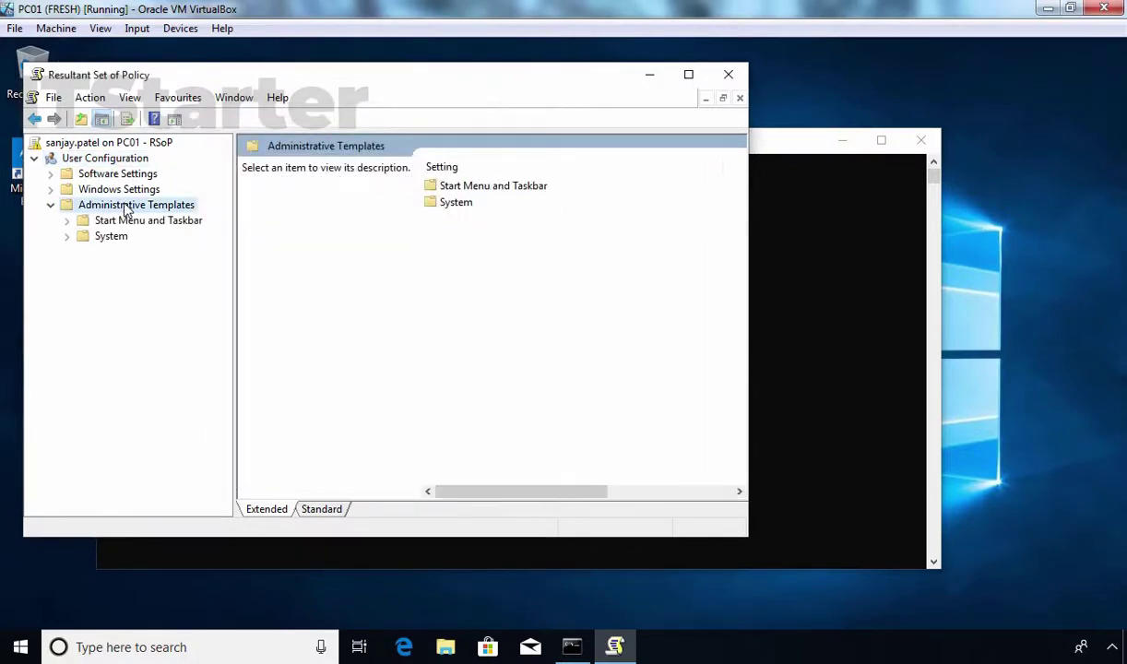
left_click(112, 236)
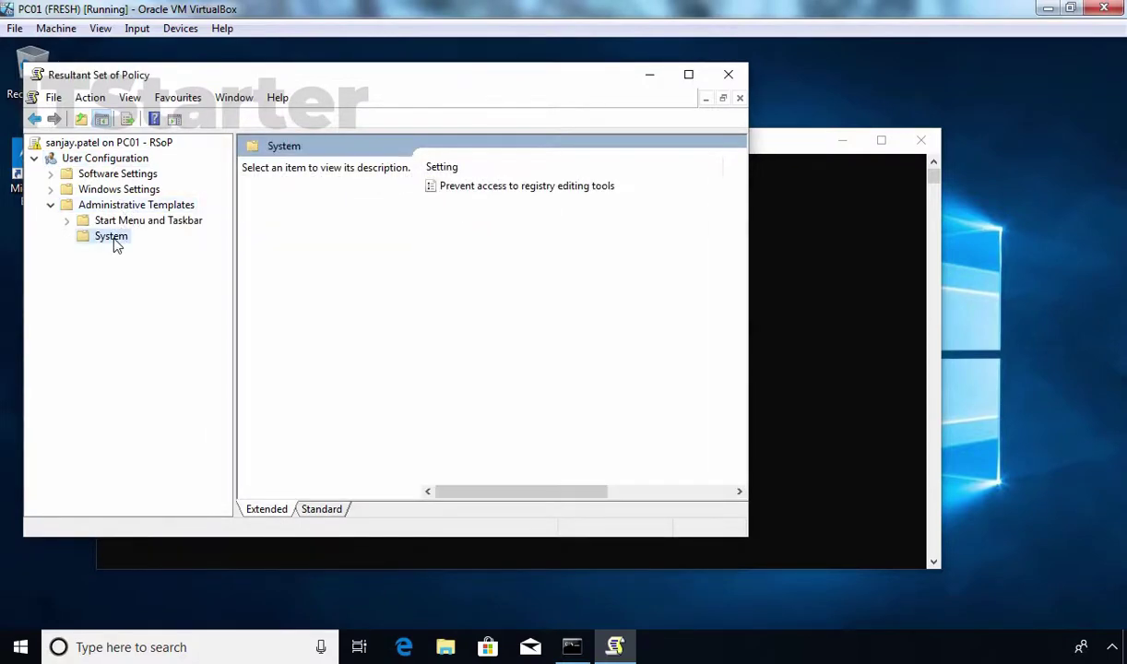
left_click(687, 74)
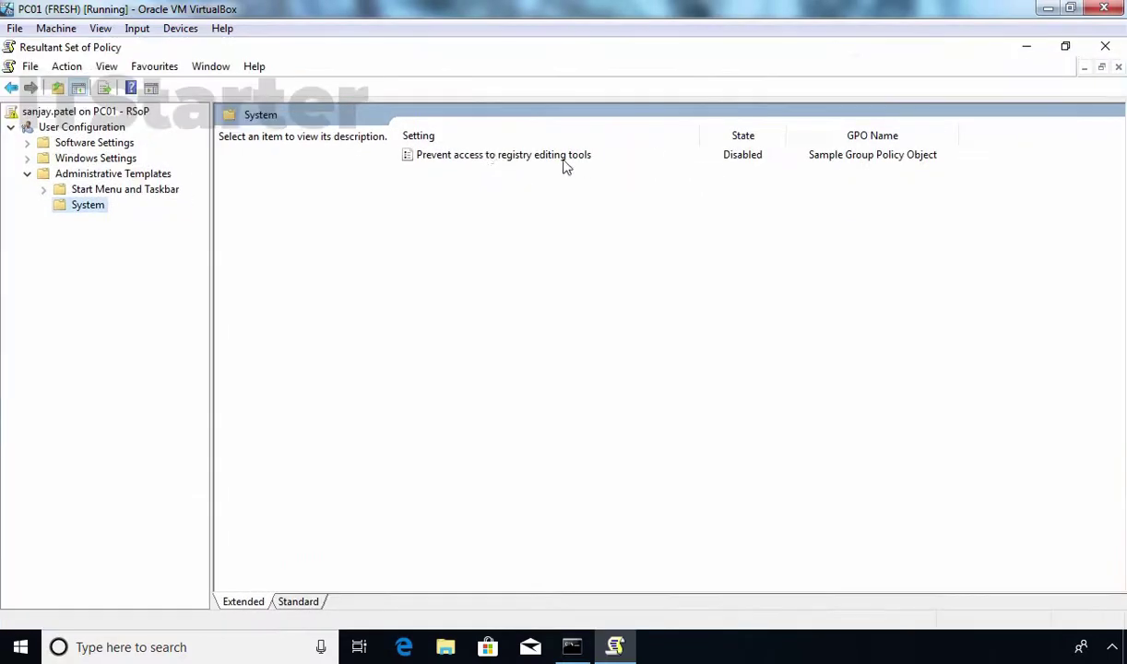
Step: Compare the GPOs in the precedence list of "Prevent access to registry editing tools", and close its properties
double_click(452, 157)
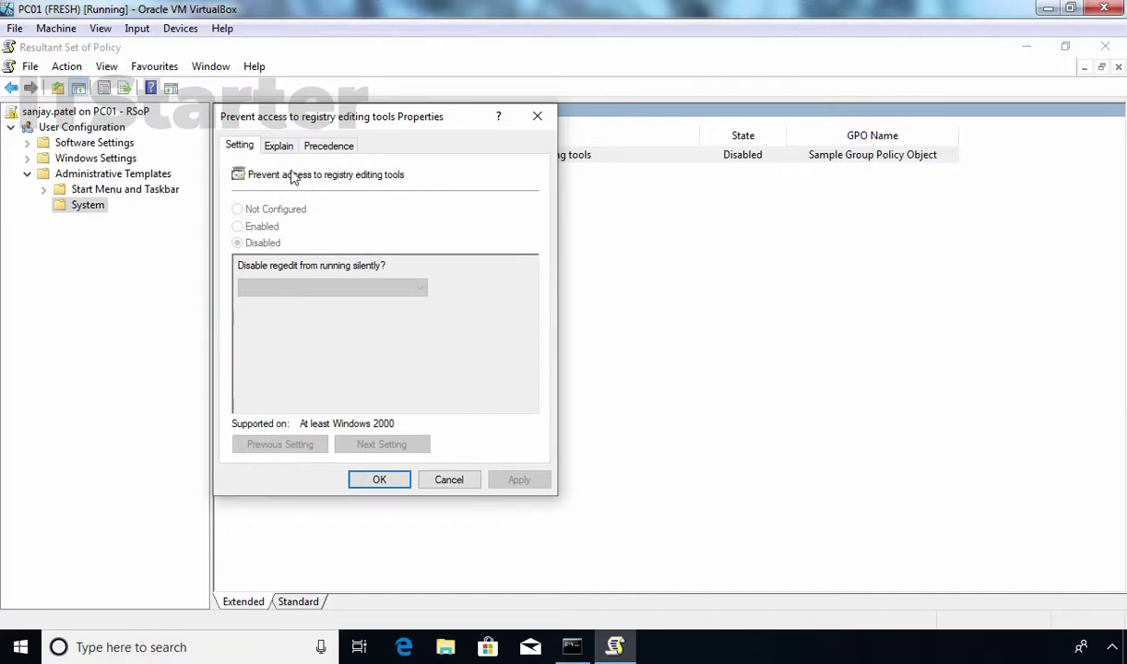
left_click(329, 147)
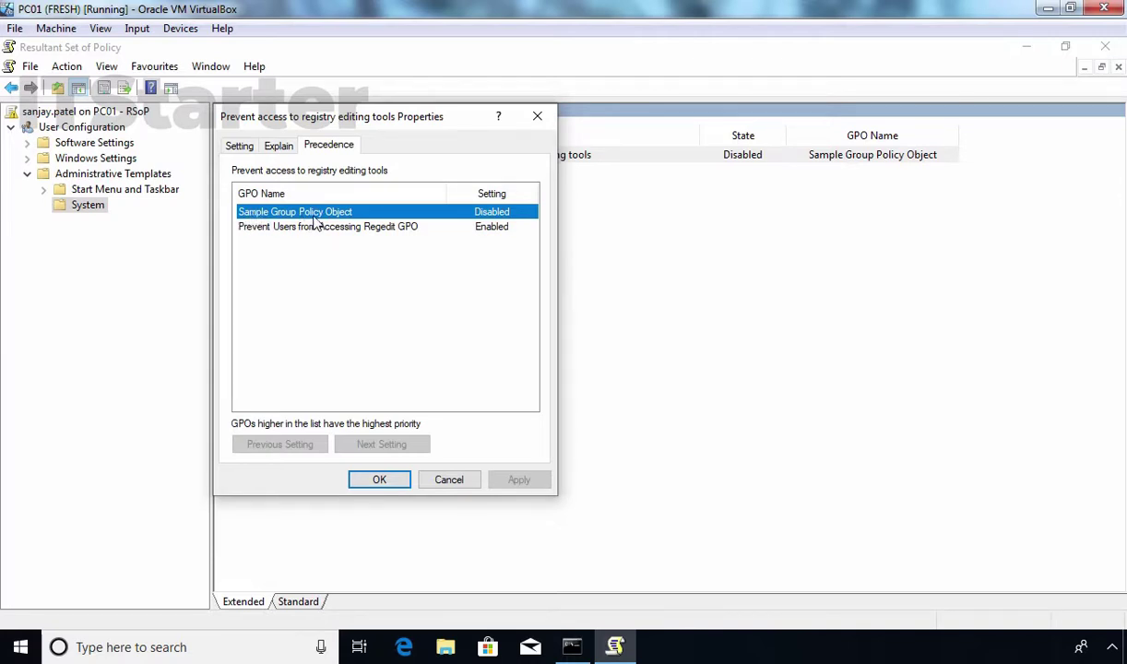
left_click(274, 231)
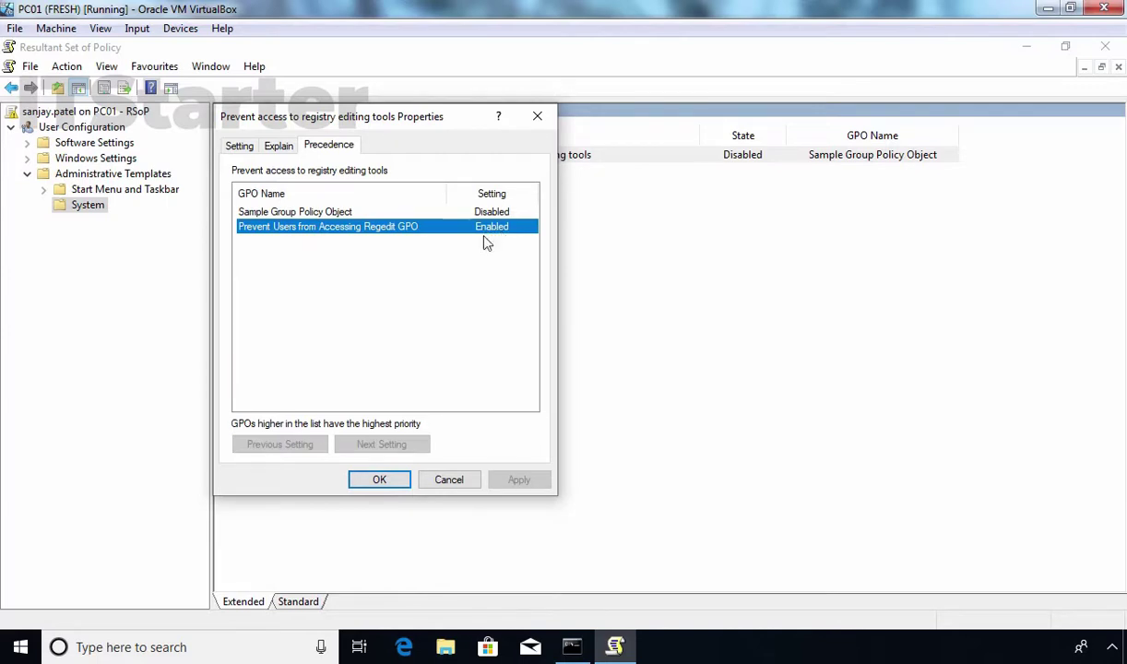
left_click(288, 214)
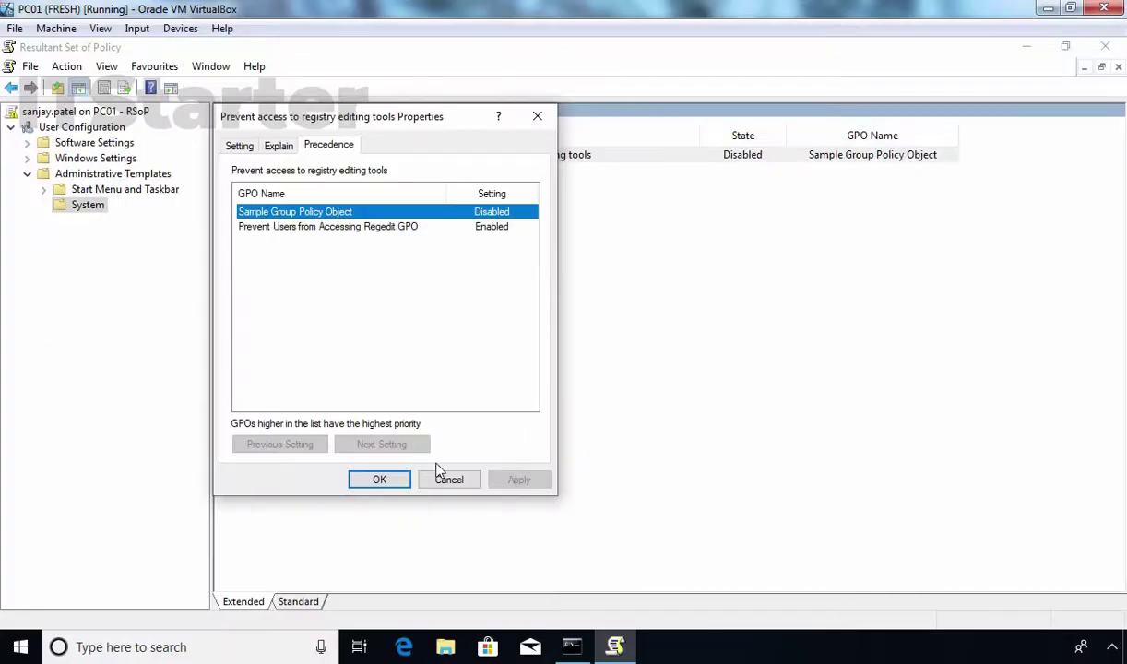
left_click(380, 478)
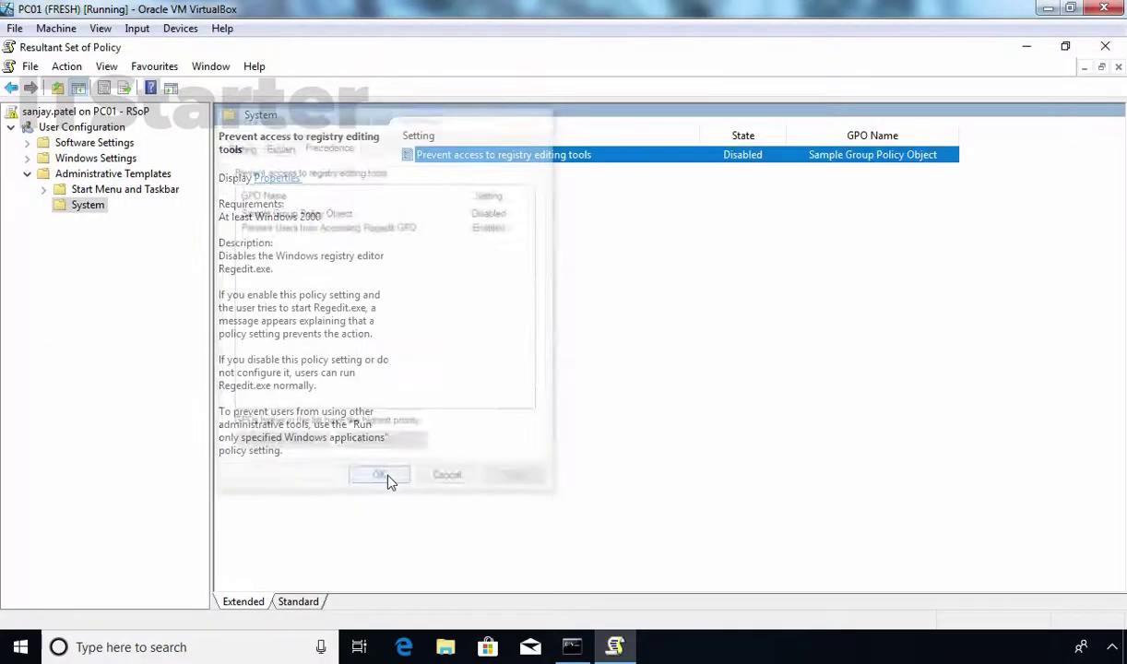
Step: Close Resultant Set of Policy without saving, and switch to Windows Photo Viewer to advance to the Block Policy Inheritance slide
left_click(1105, 48)
left_click(569, 373)
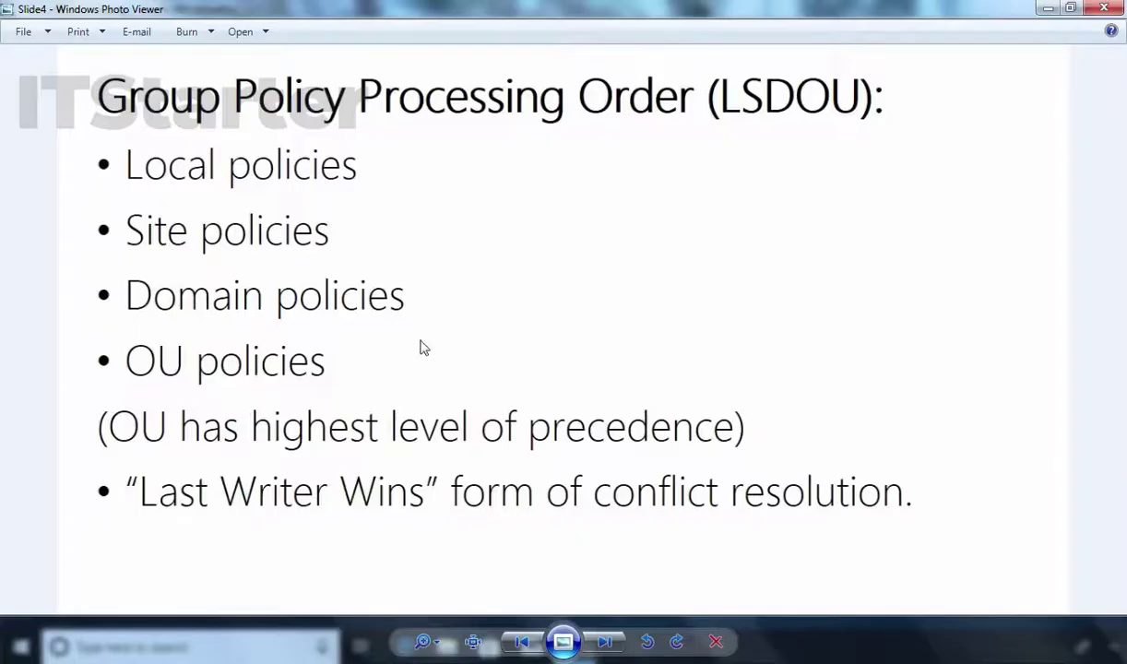
key("Right")
key("Right")
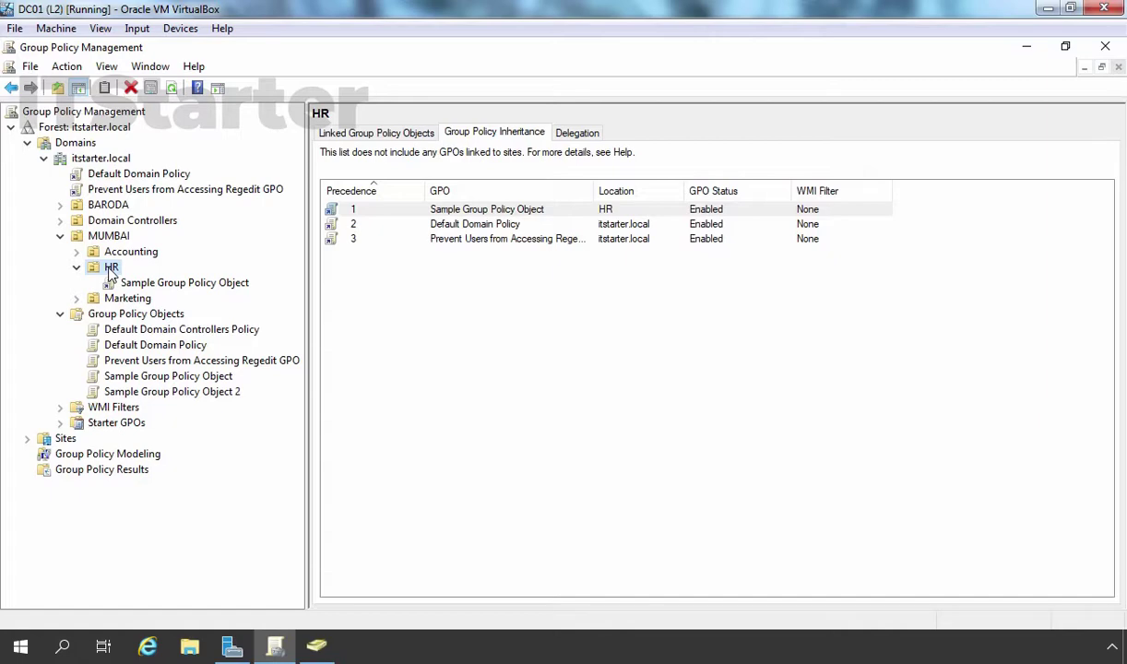
Step: In Group Policy Management on DC01, enable Block Inheritance on the HR organizational unit under MUMBAI
right_click(111, 273)
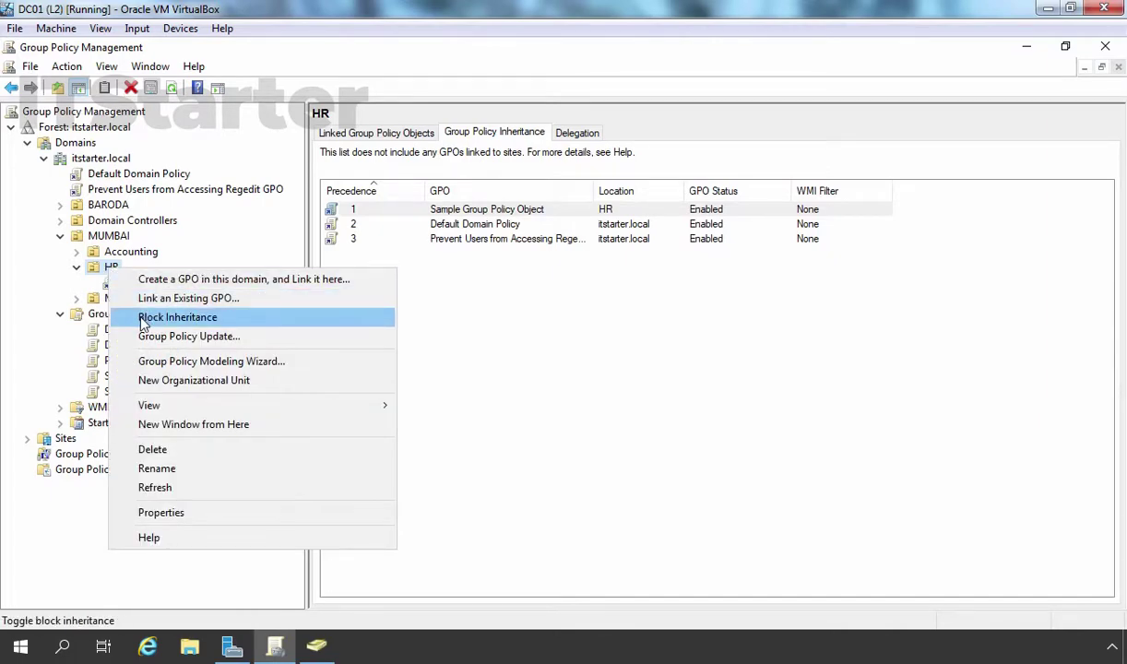
left_click(198, 319)
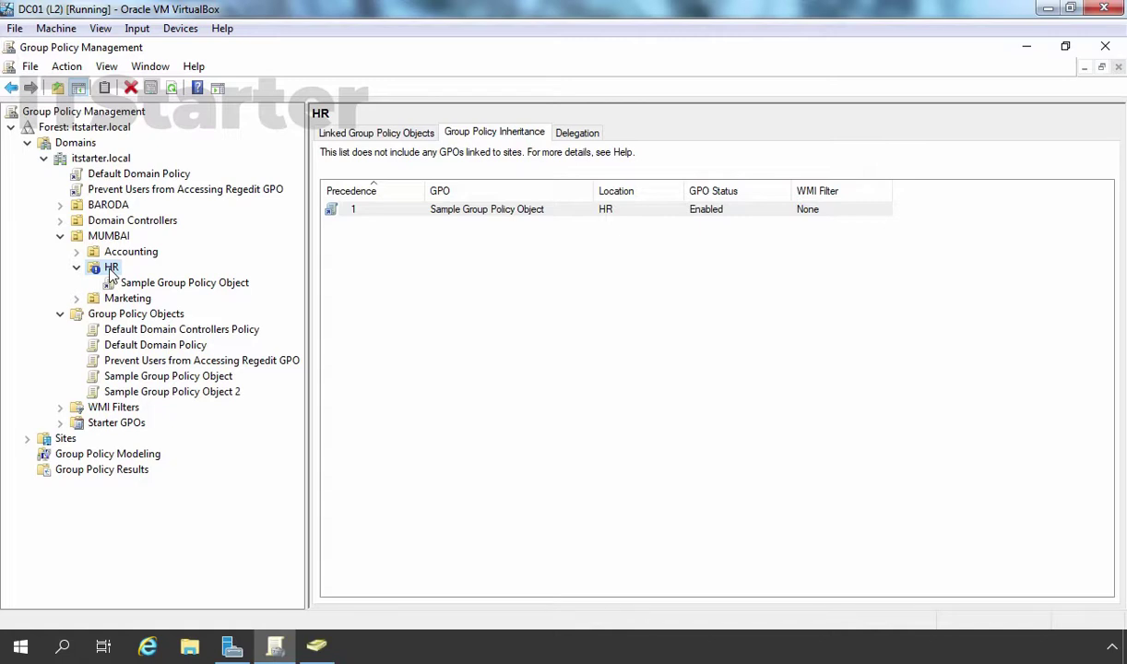
Step: Switch to Windows Photo Viewer and advance to the Enforce slide
key("alt+Tab")
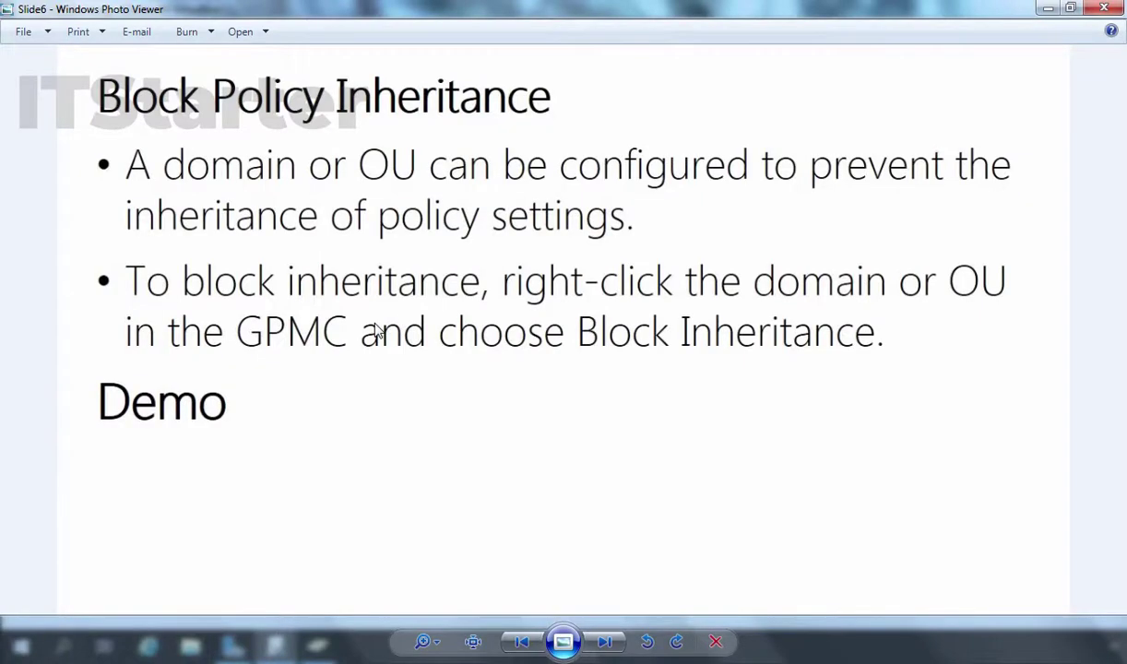
key("Right")
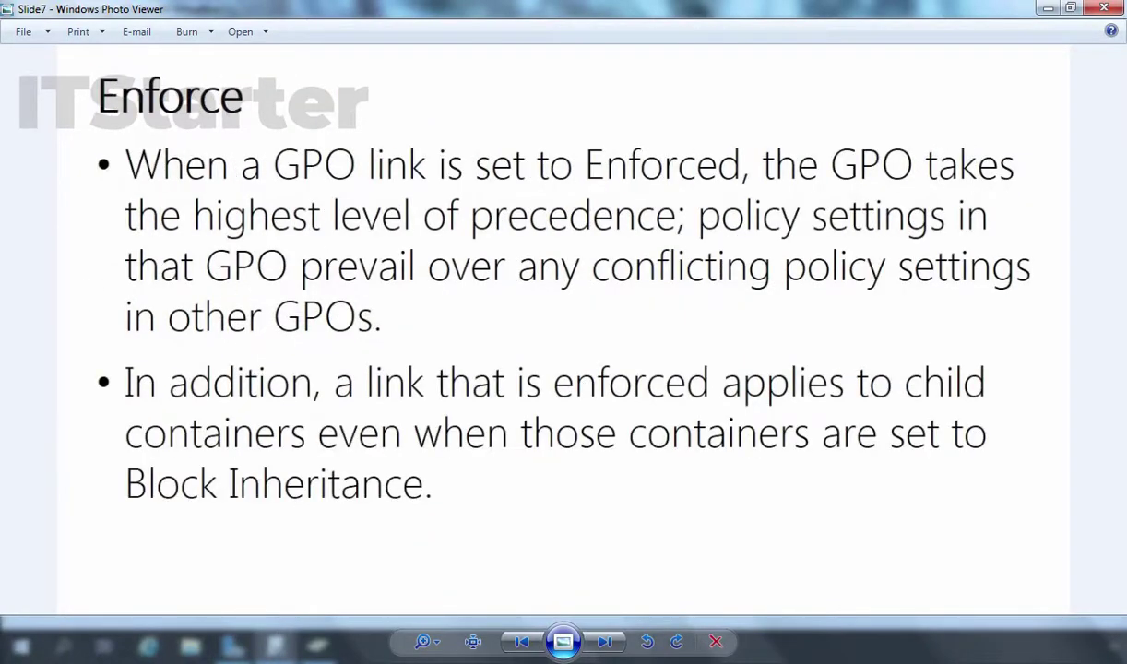
Step: Switch to Group Policy Management on DC01, and open HR's Sample Group Policy Object for editing at the User Configuration System administrative templates
key("alt+Tab")
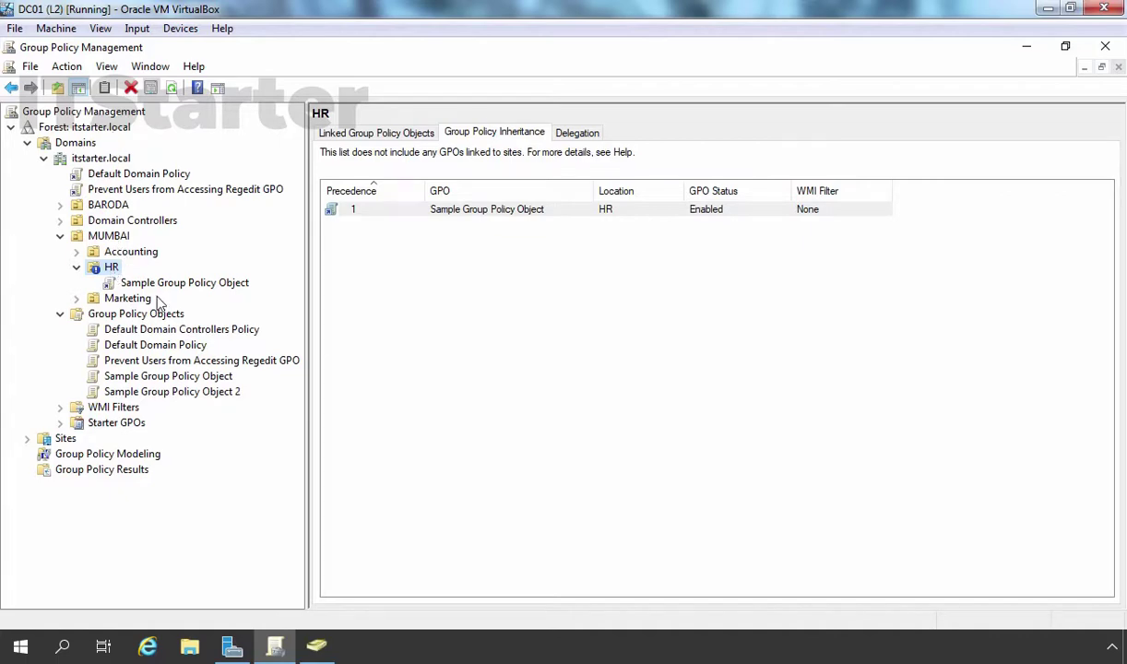
left_click(112, 190)
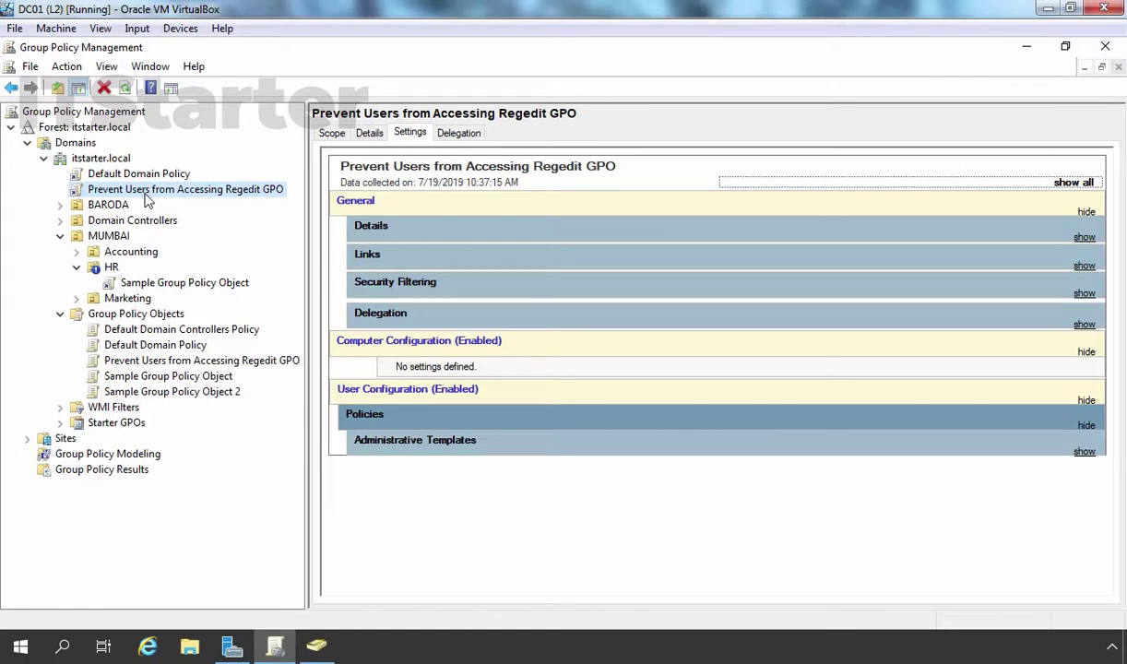
right_click(148, 284)
left_click(188, 295)
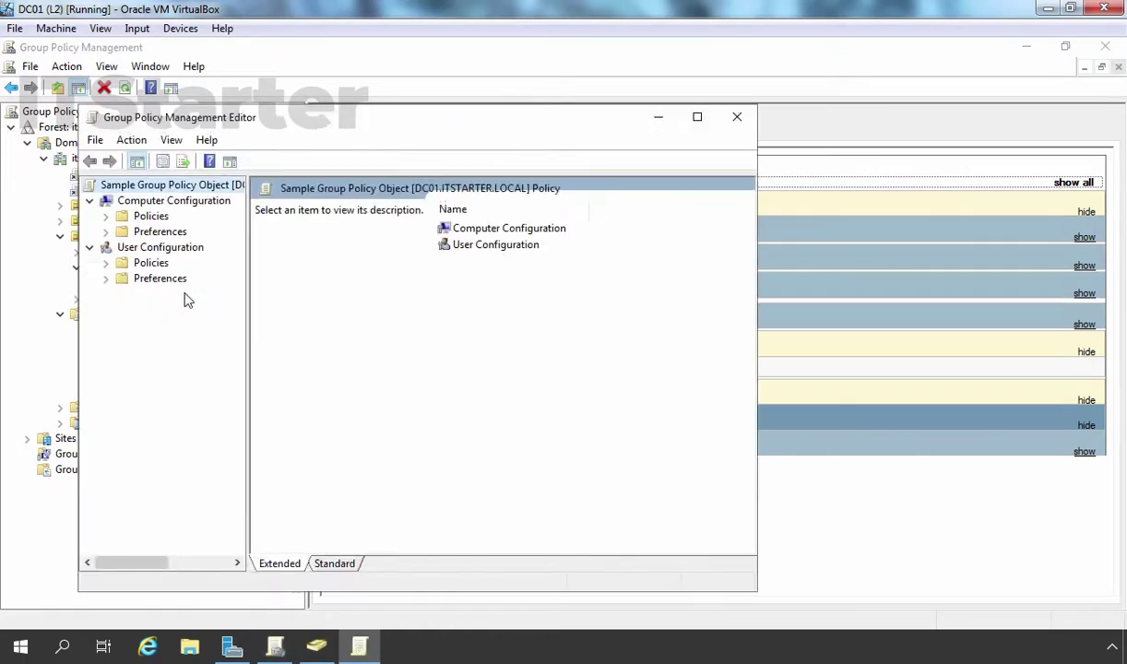
double_click(153, 265)
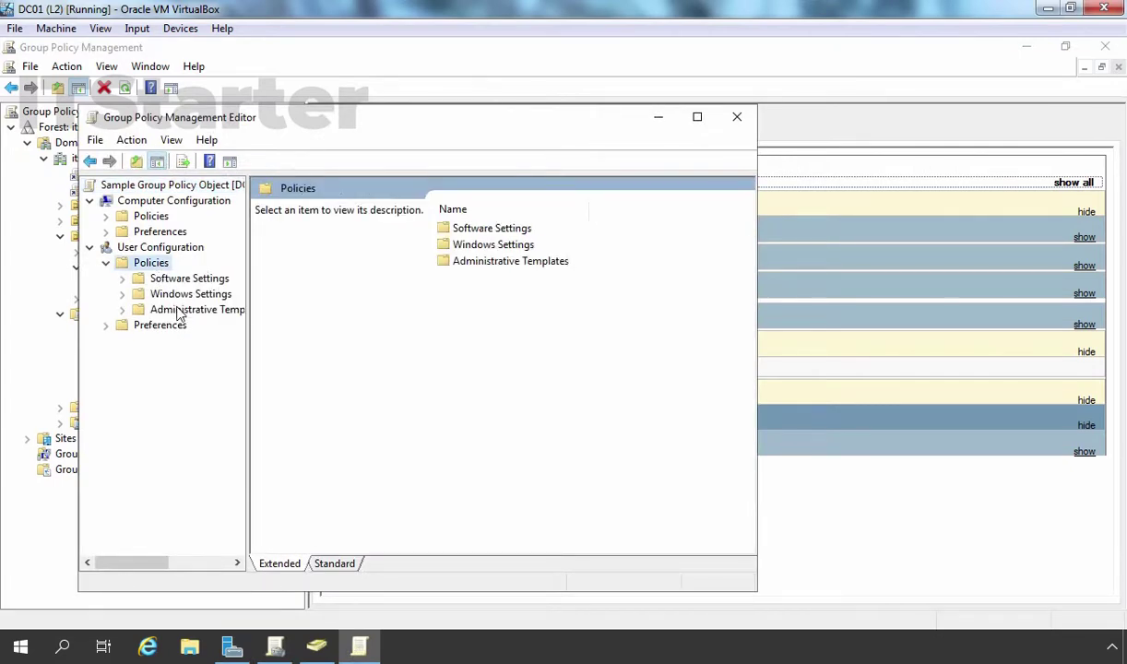
left_click(178, 310)
double_click(178, 311)
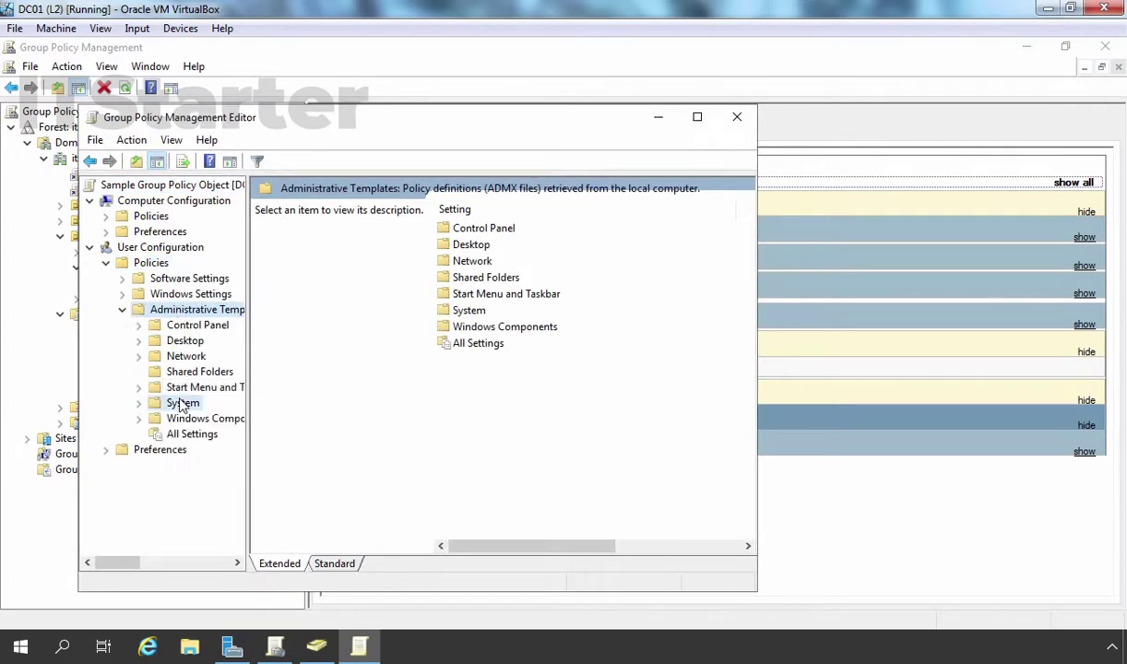
left_click(182, 403)
left_click(698, 118)
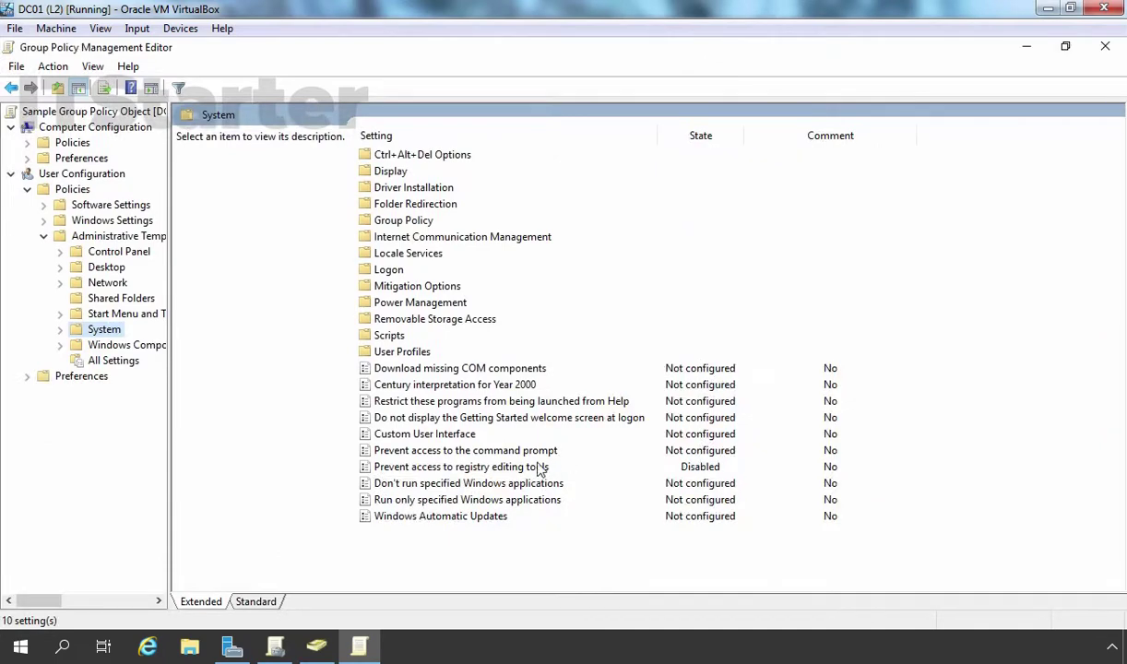
Step: Set "Prevent access to registry editing tools" to Not Configured in the Sample Group Policy Object, and close the policy editor
double_click(484, 447)
left_click(205, 193)
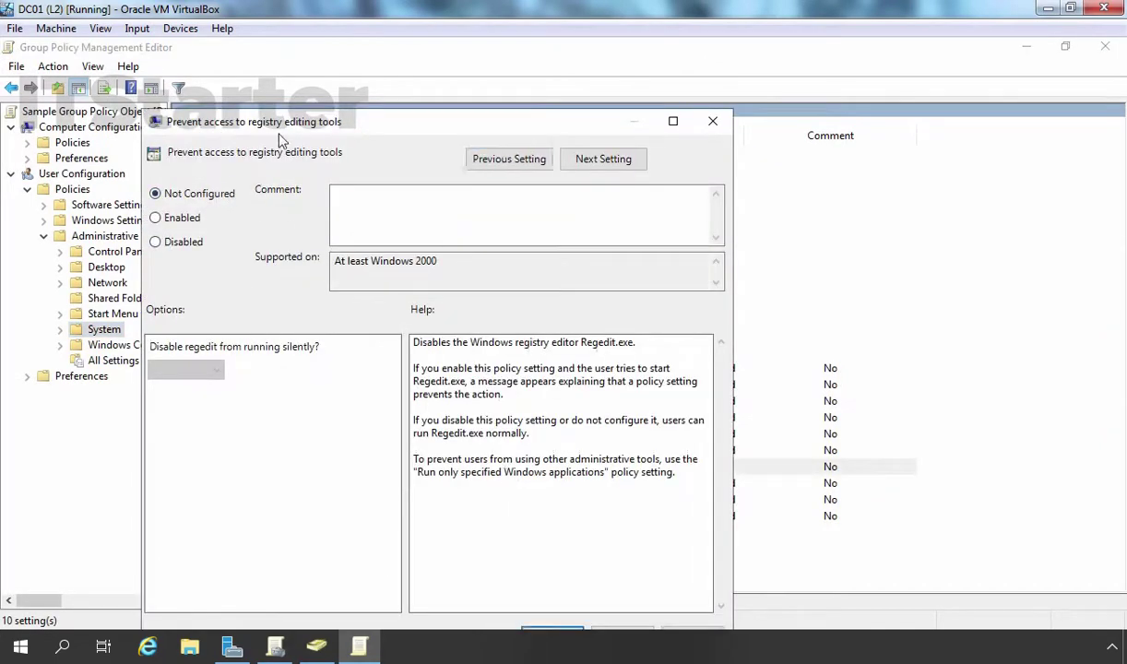
left_click_drag(279, 129, 278, 90)
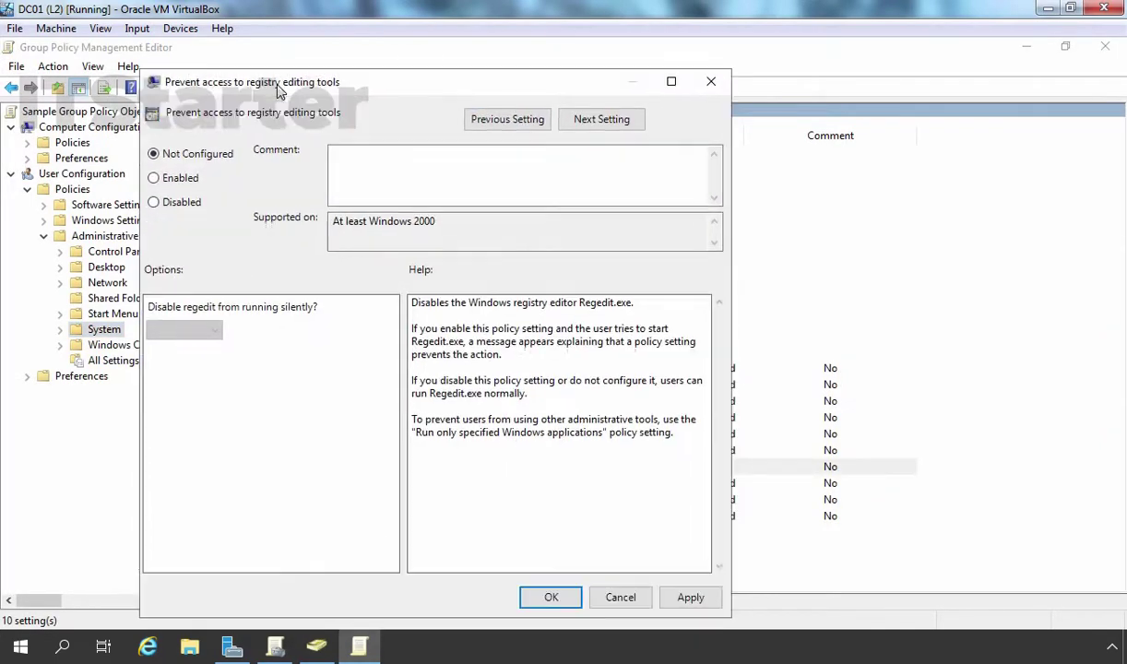
left_click(691, 597)
left_click(550, 598)
left_click(1104, 46)
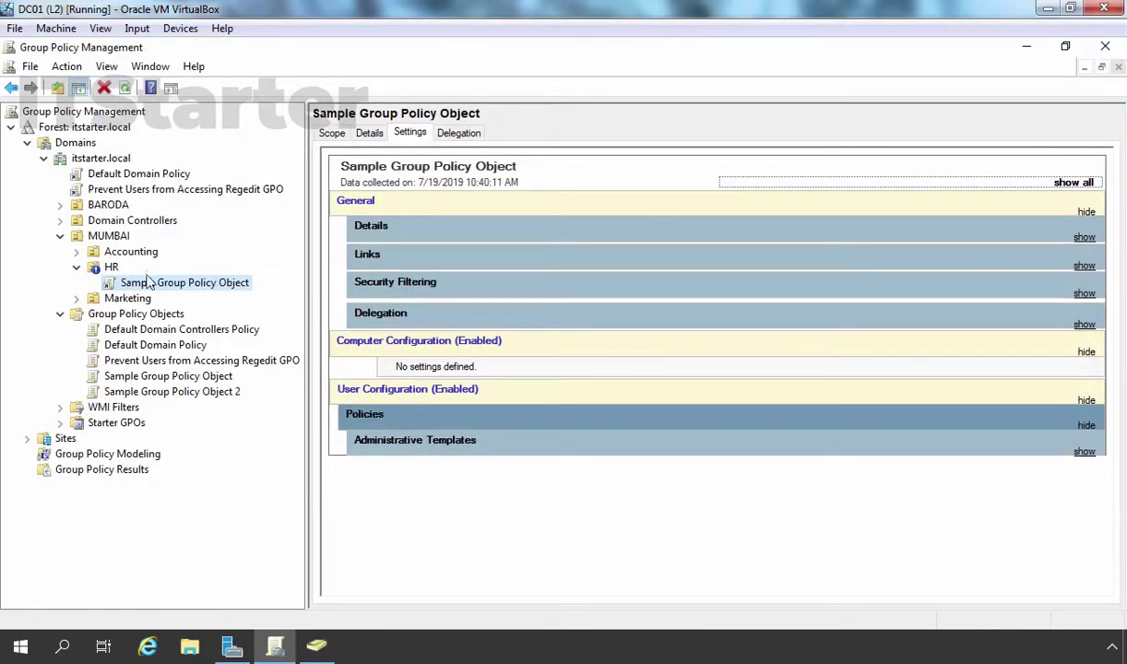
Step: Review the HR organizational unit and the domain-linked Regedit GPO, and go back three slides in Windows Photo Viewer
left_click(106, 263)
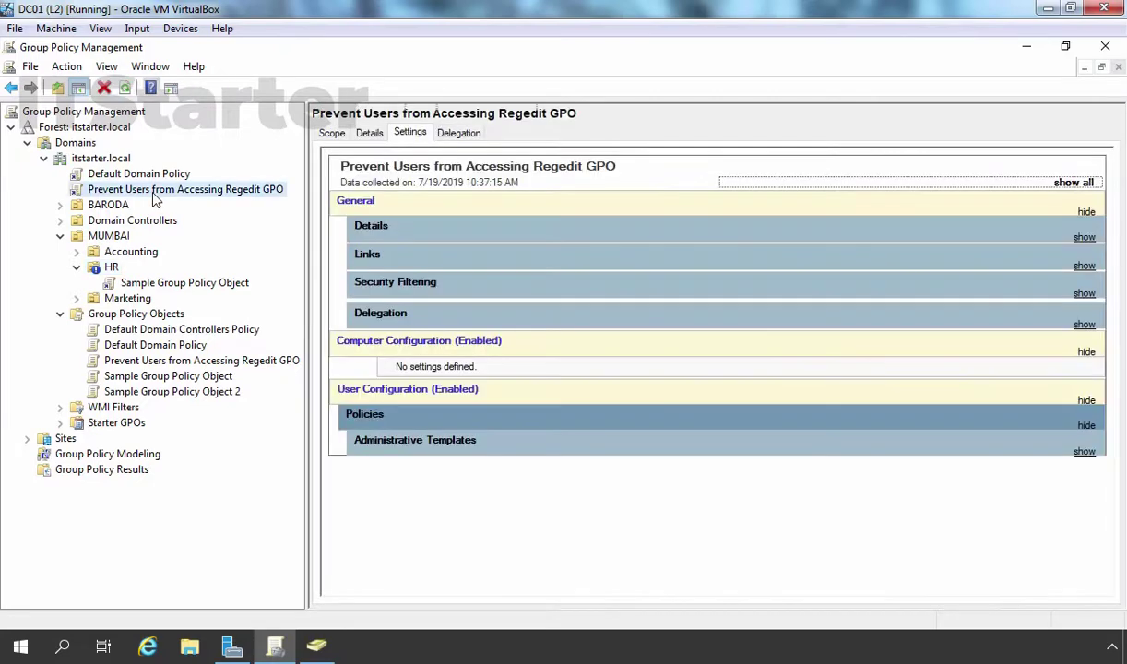
left_click(154, 196)
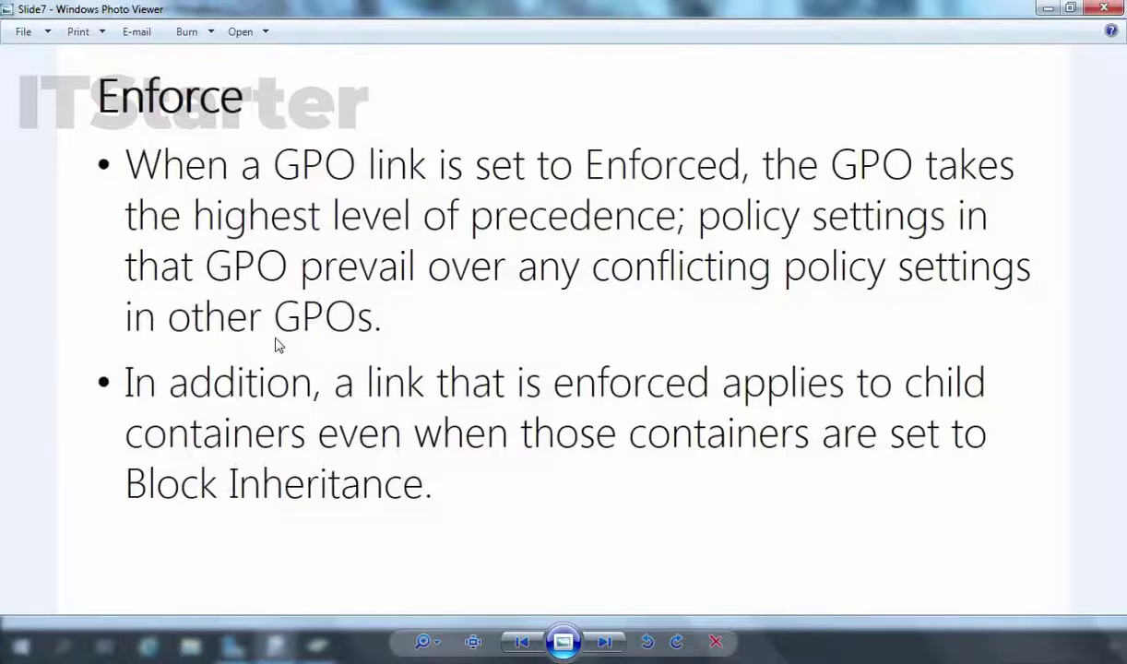
key("Left")
key("Left")
key("Left")
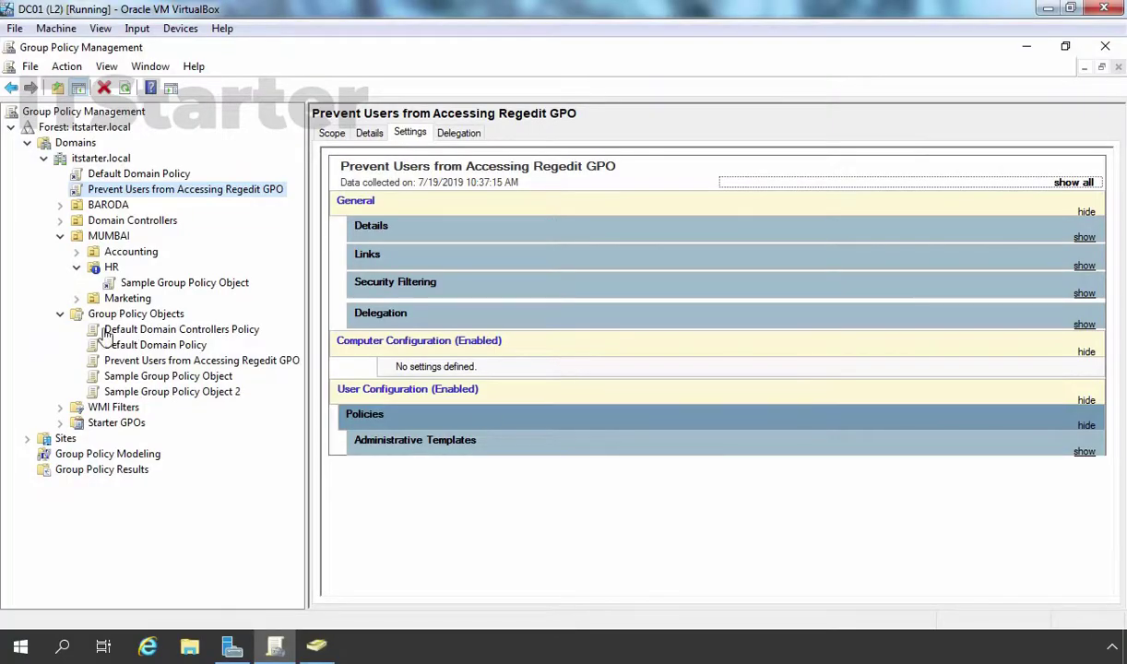
Step: Switch to PC01, run gpupdate /force in the command prompt, and test Registry Editor by opening and closing it
key("alt+Tab")
key("Up")
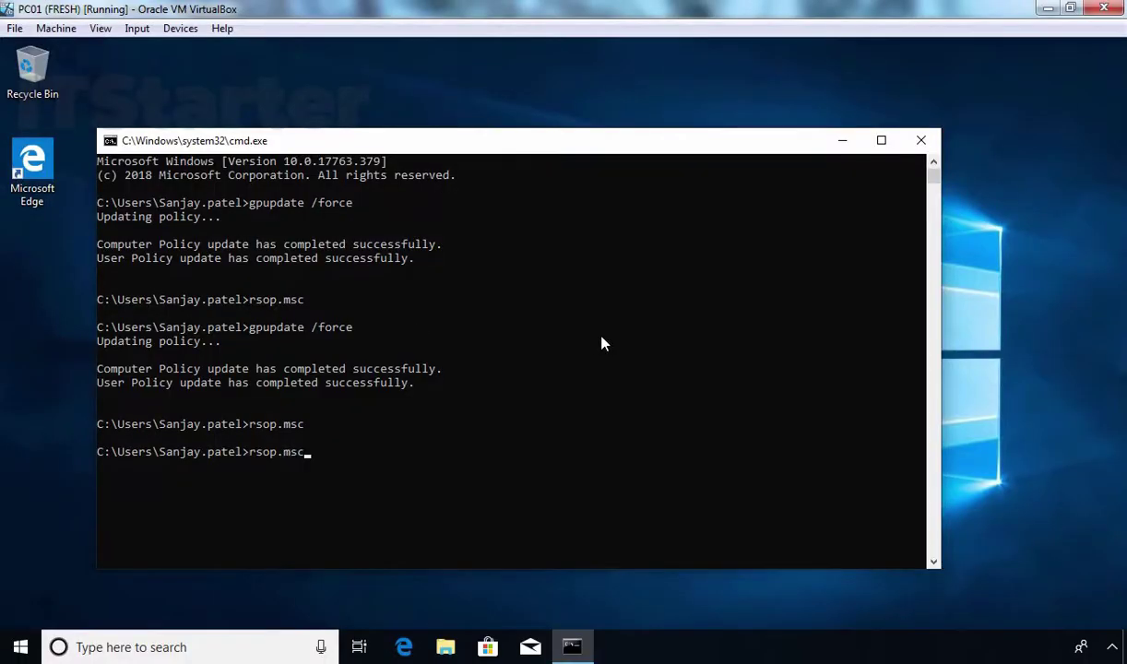
key("Up")
key("Return")
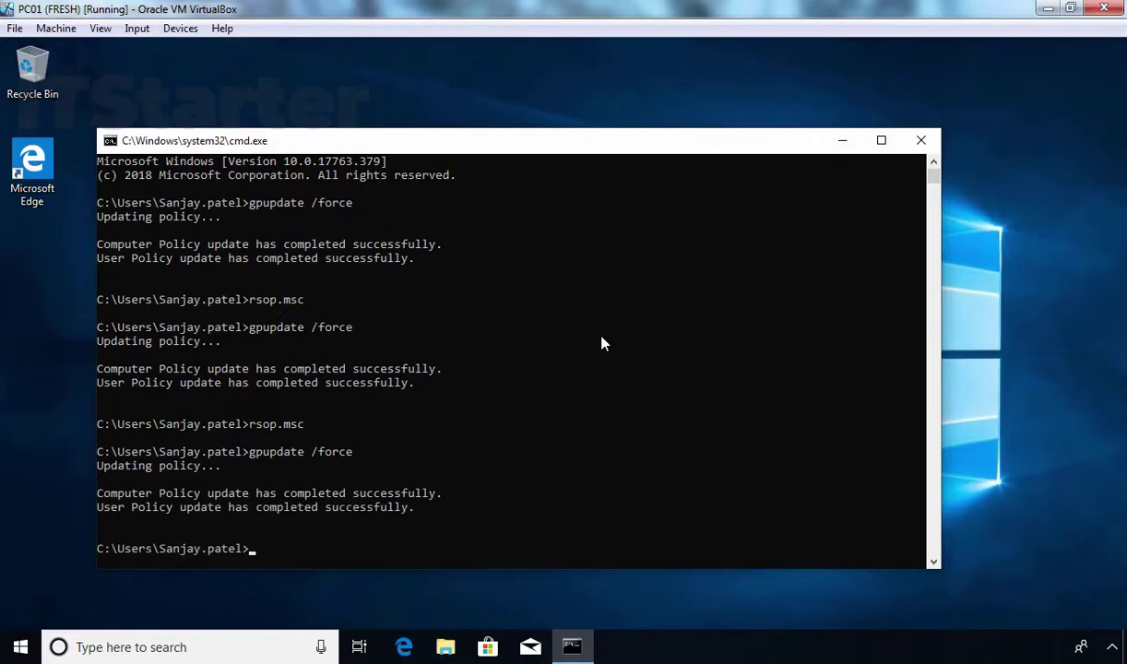
key("super+r")
key("Return")
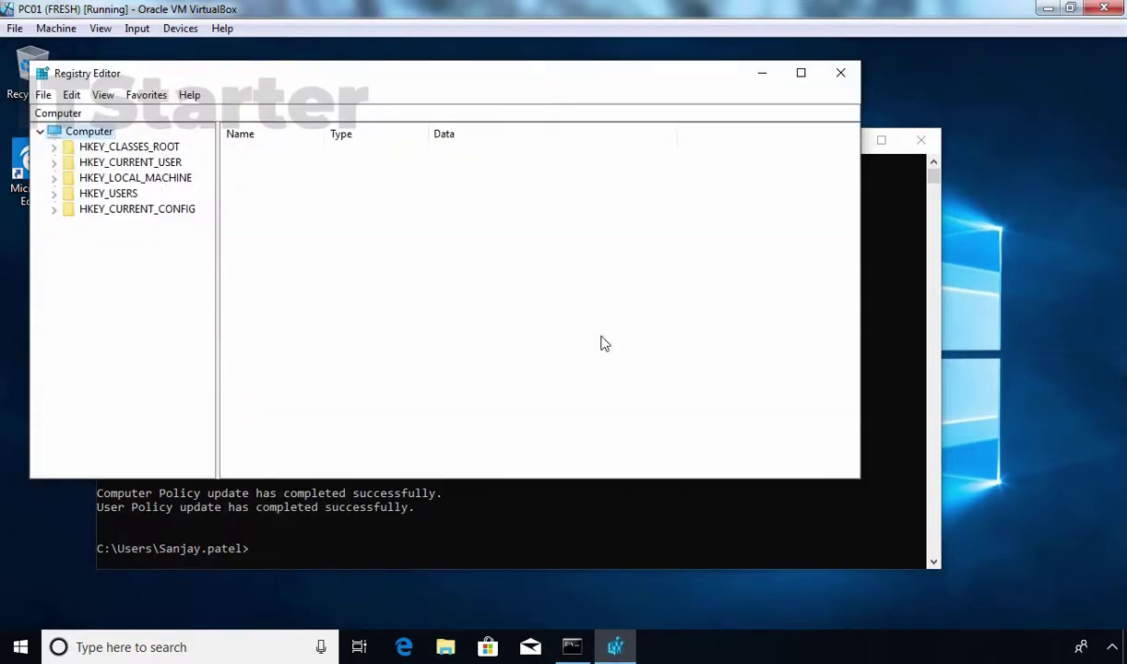
left_click(840, 73)
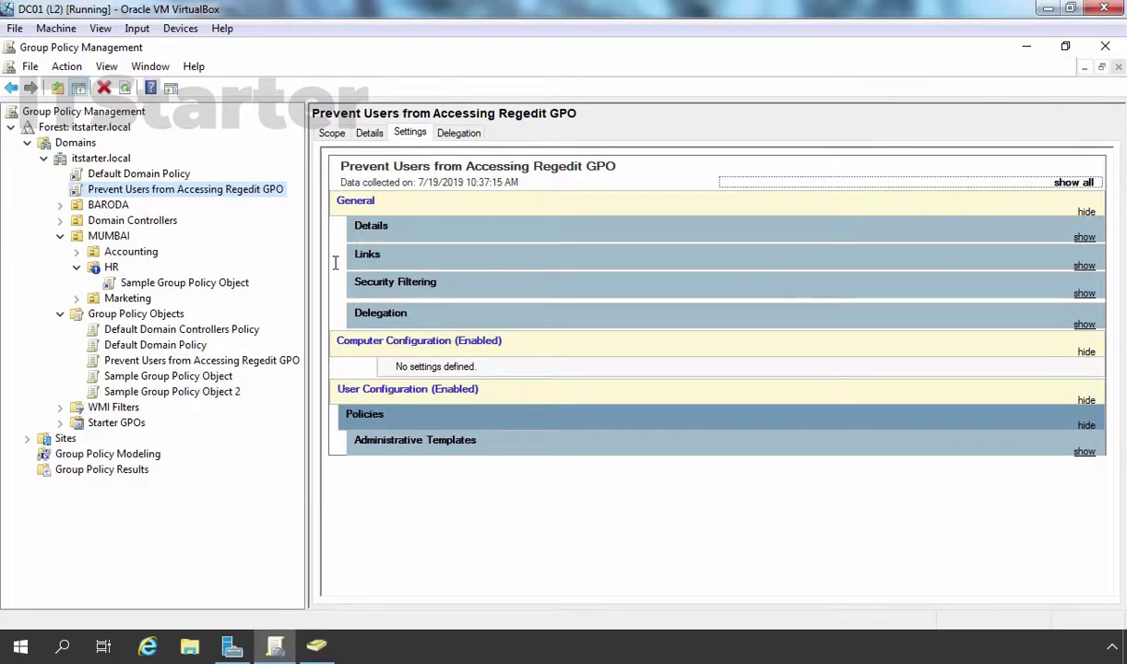
Step: On DC01, enforce the "Prevent Users from Accessing Regedit GPO" link on itstarter.local, and check HR's inheritance list with the GPO column widened
left_click(111, 268)
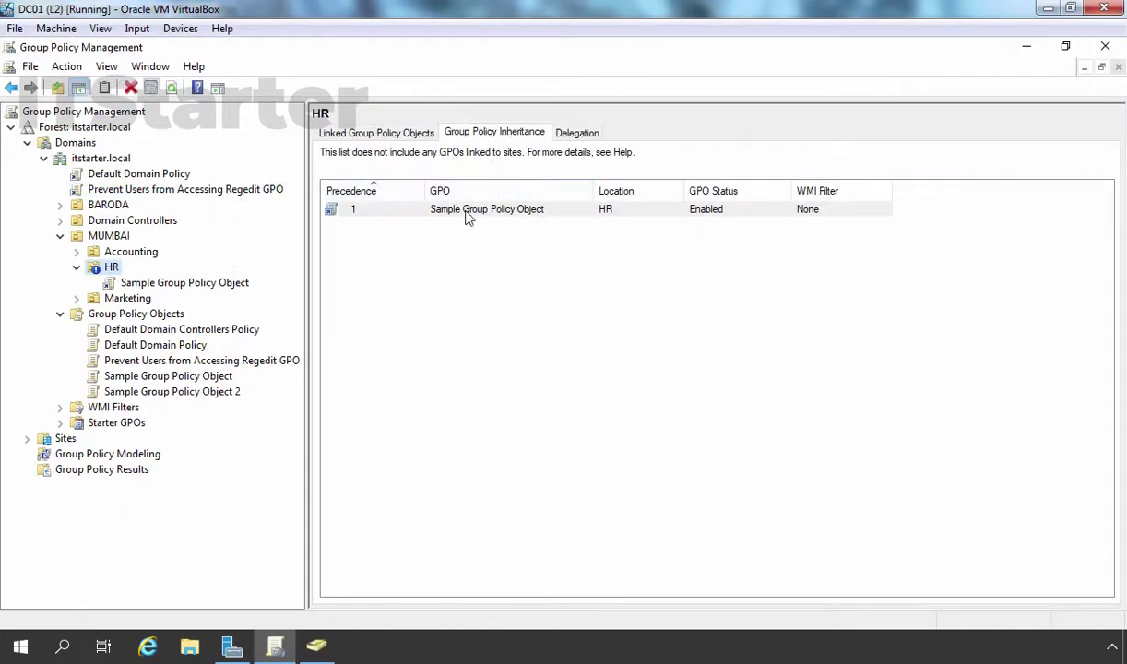
left_click(111, 190)
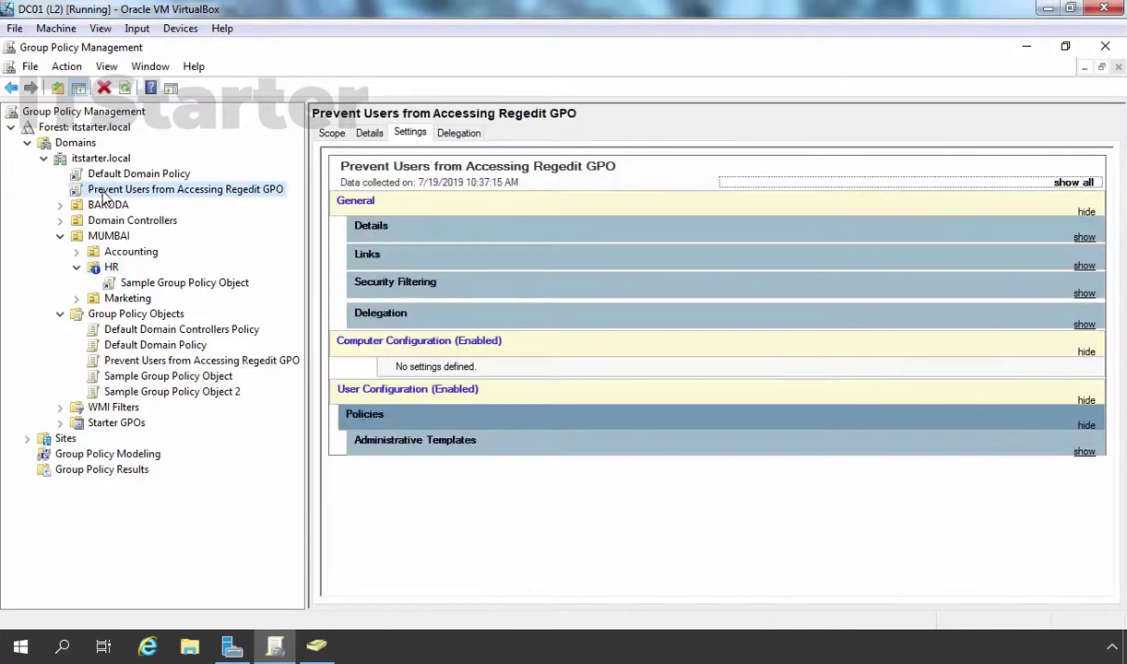
right_click(135, 190)
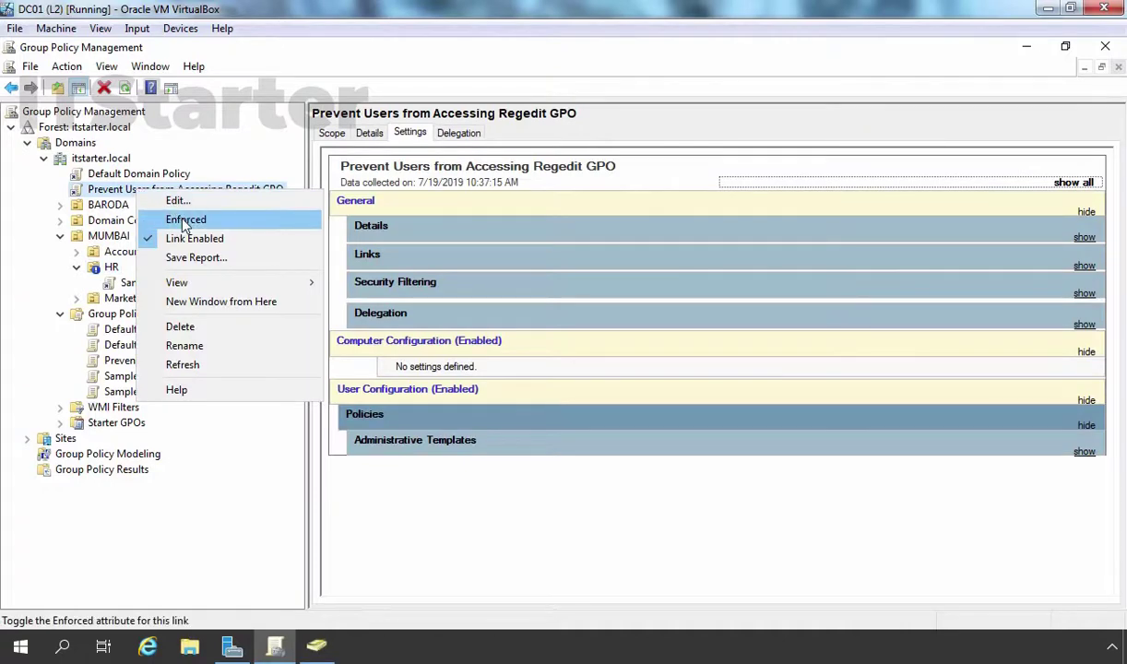
key("Escape")
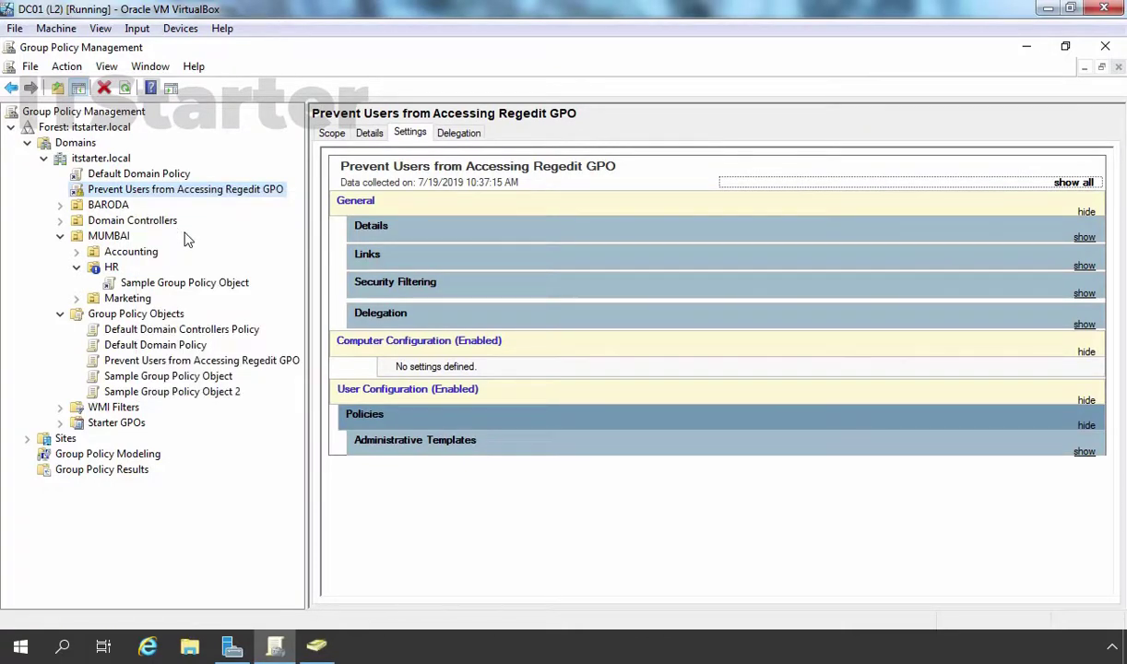
left_click(110, 267)
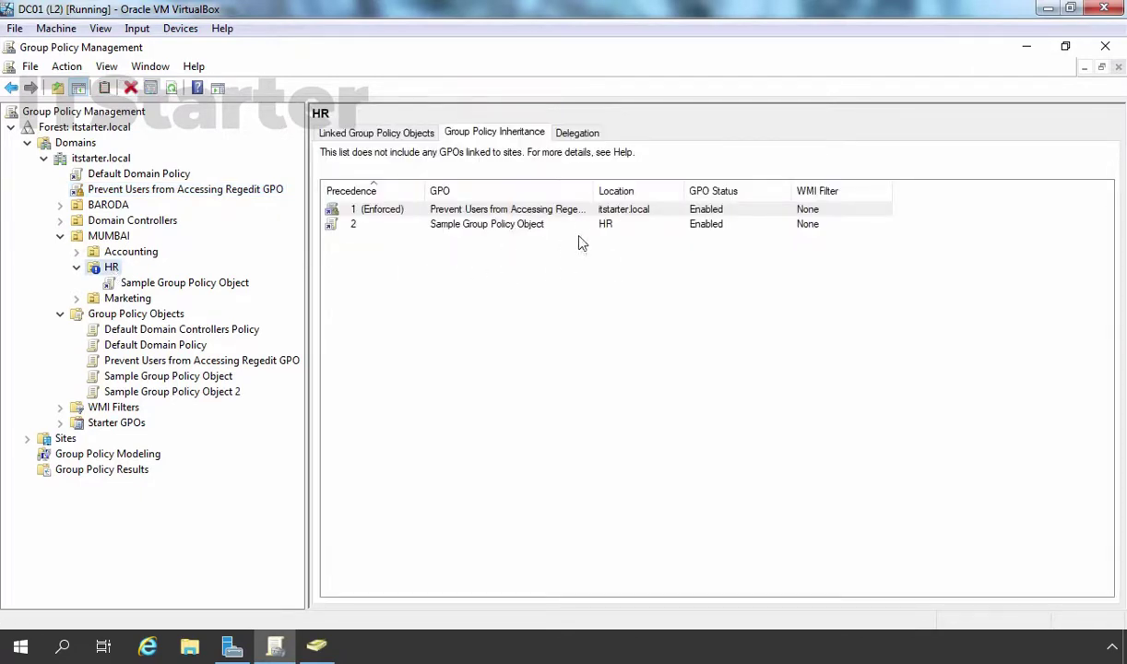
double_click(597, 196)
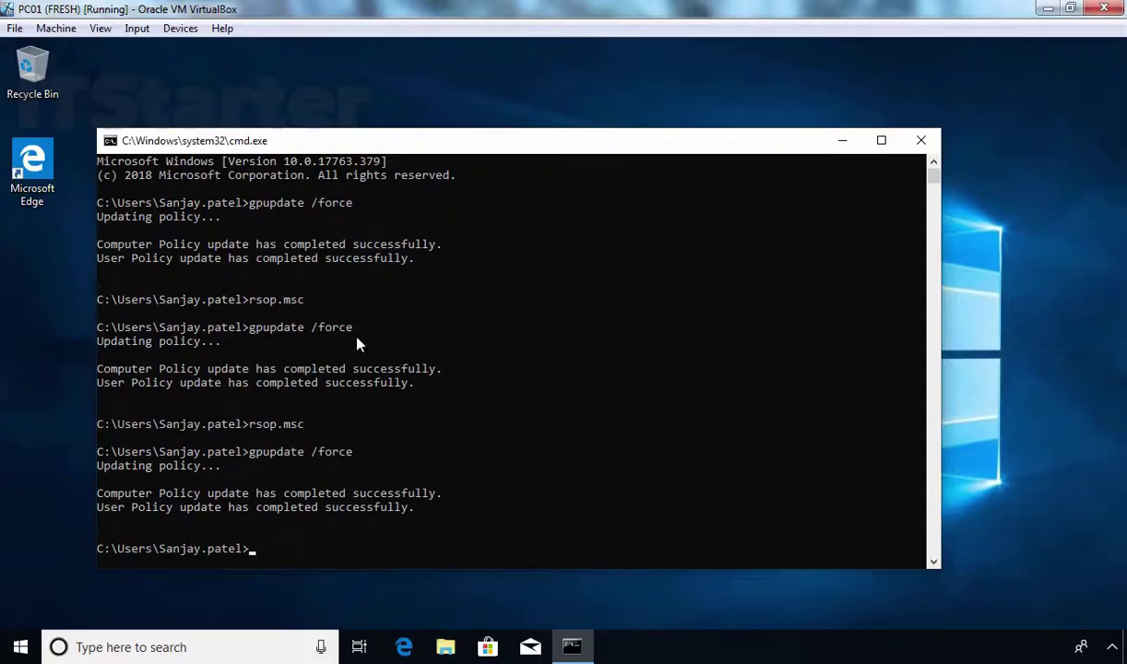
Step: On PC01, refresh the policies with gpupdate /force and try to launch regedit
key("Up")
key("Return")
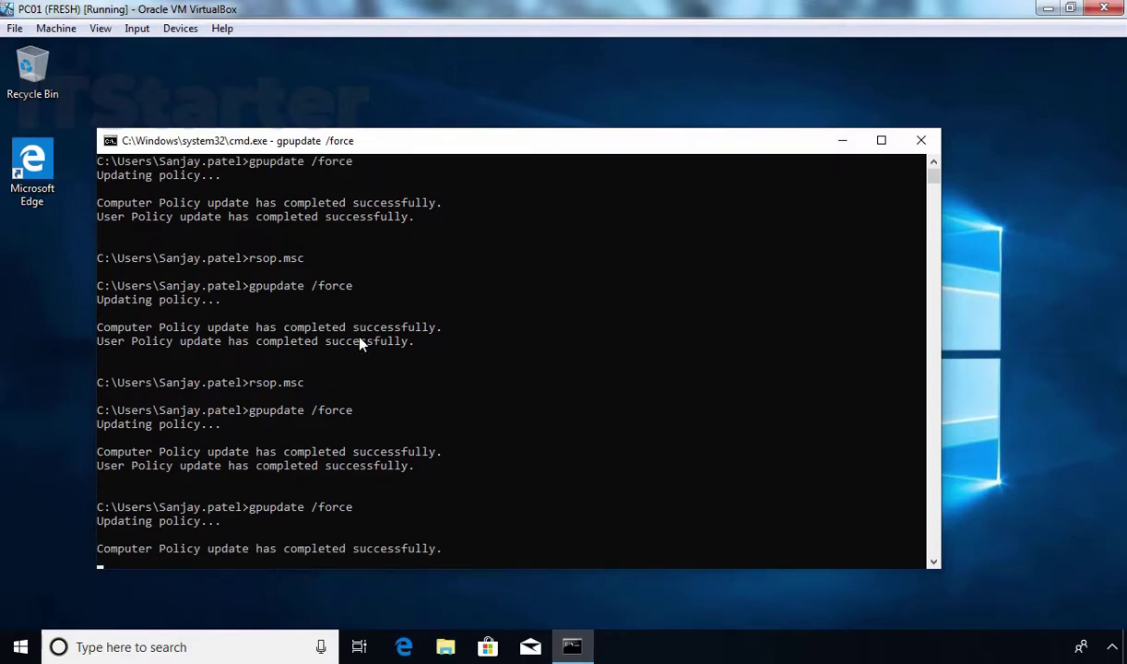
key("super+r")
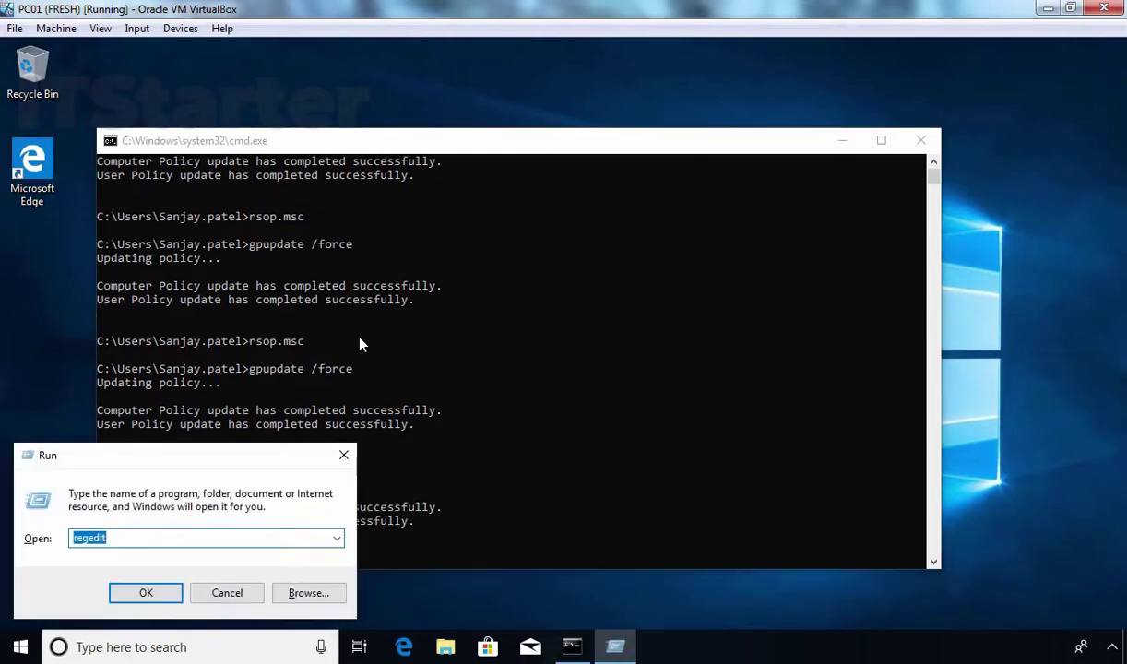
key("Return")
key("Return")
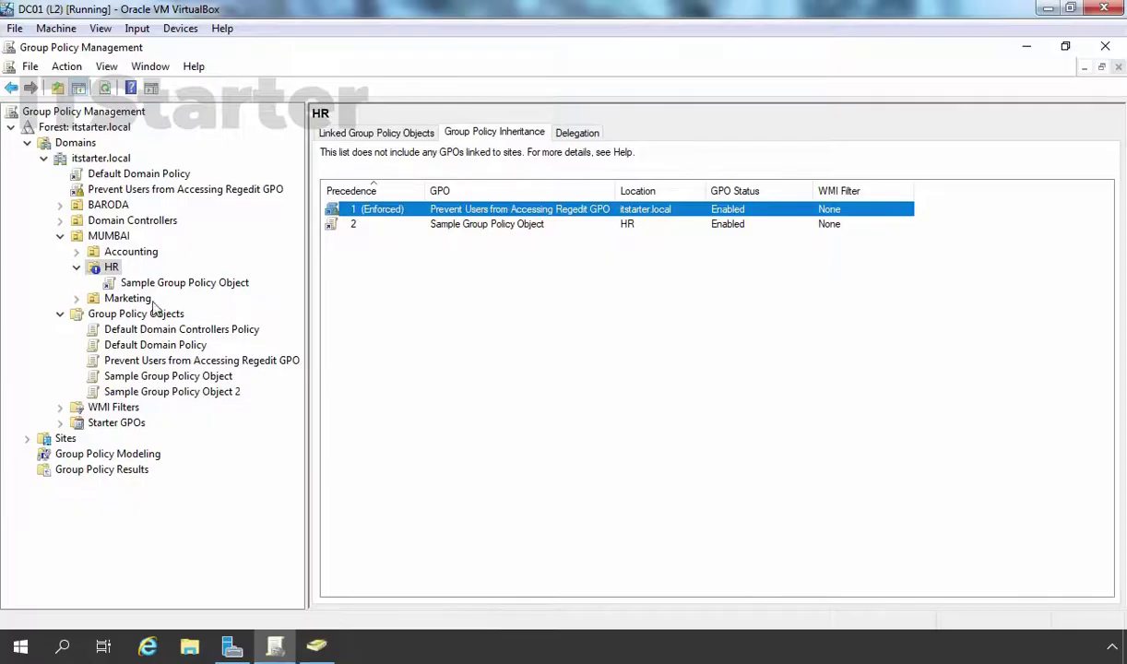
Step: On DC01, open the Sample Group Policy Object linked to HR for editing and go to the System policies under User Configuration
left_click(143, 285)
right_click(138, 285)
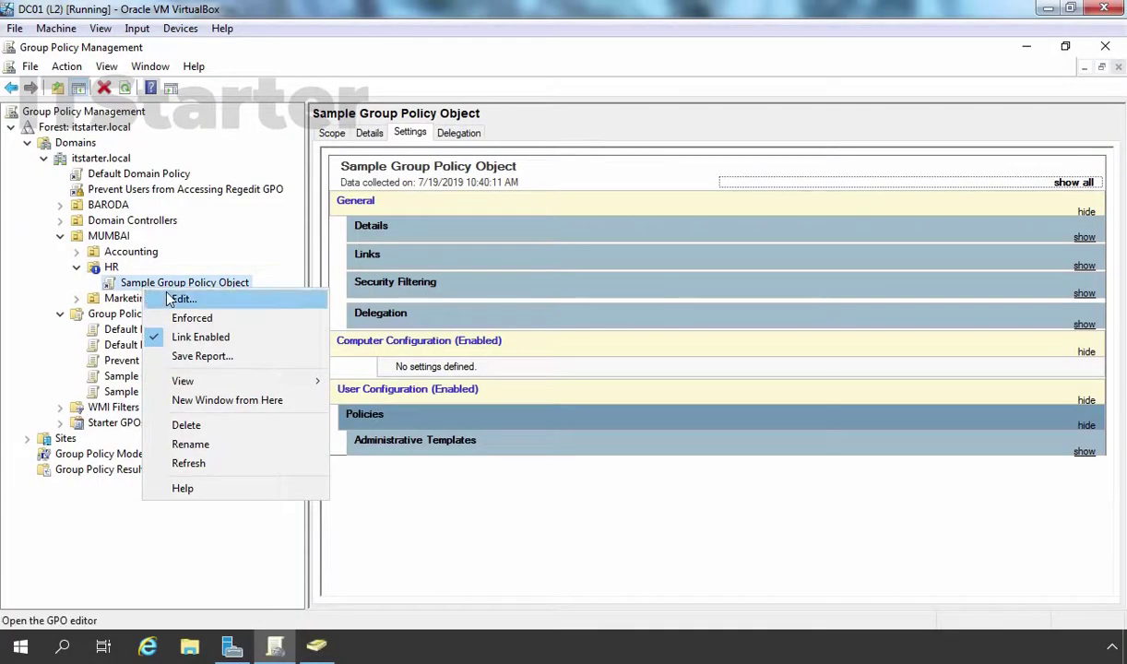
left_click(171, 294)
double_click(150, 264)
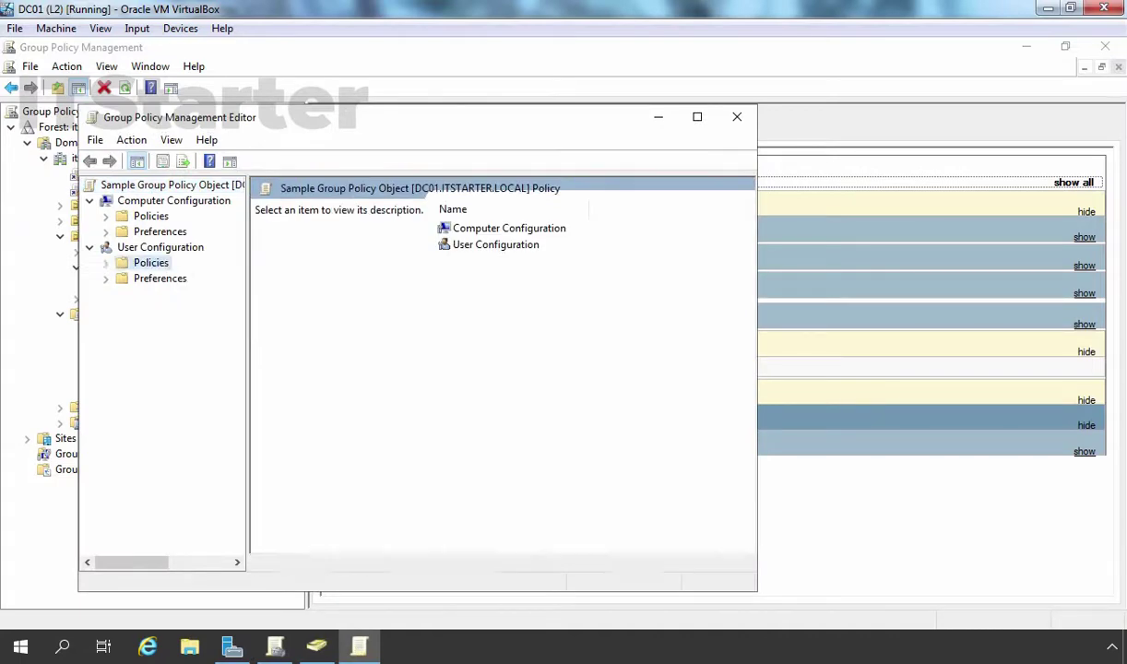
double_click(173, 314)
left_click(177, 402)
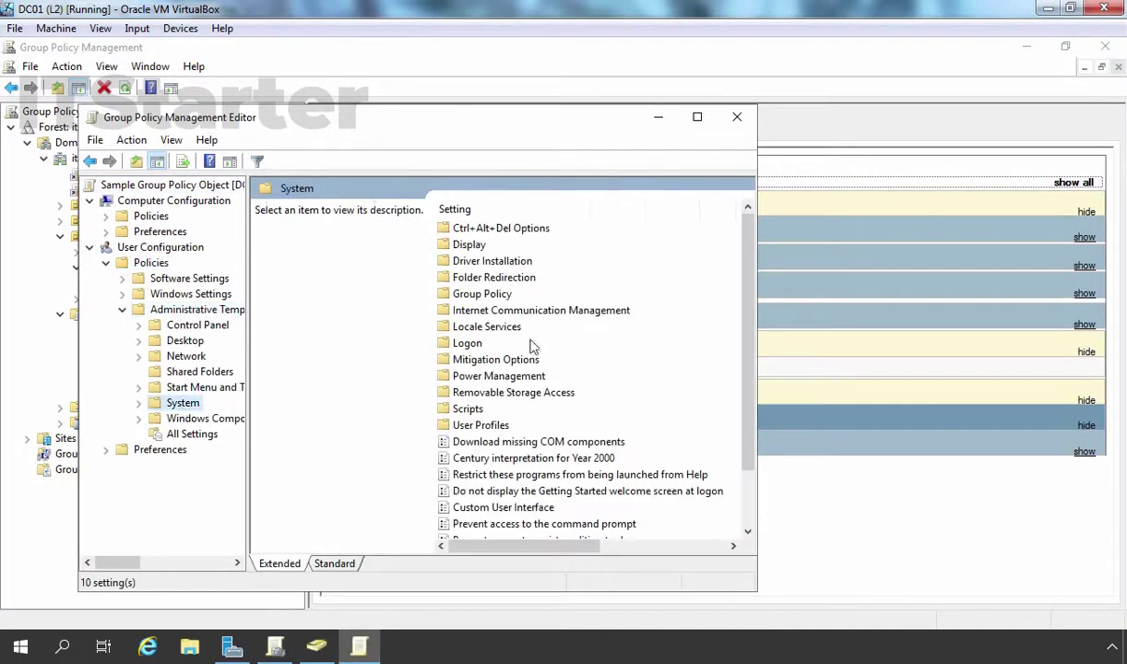
left_click(697, 118)
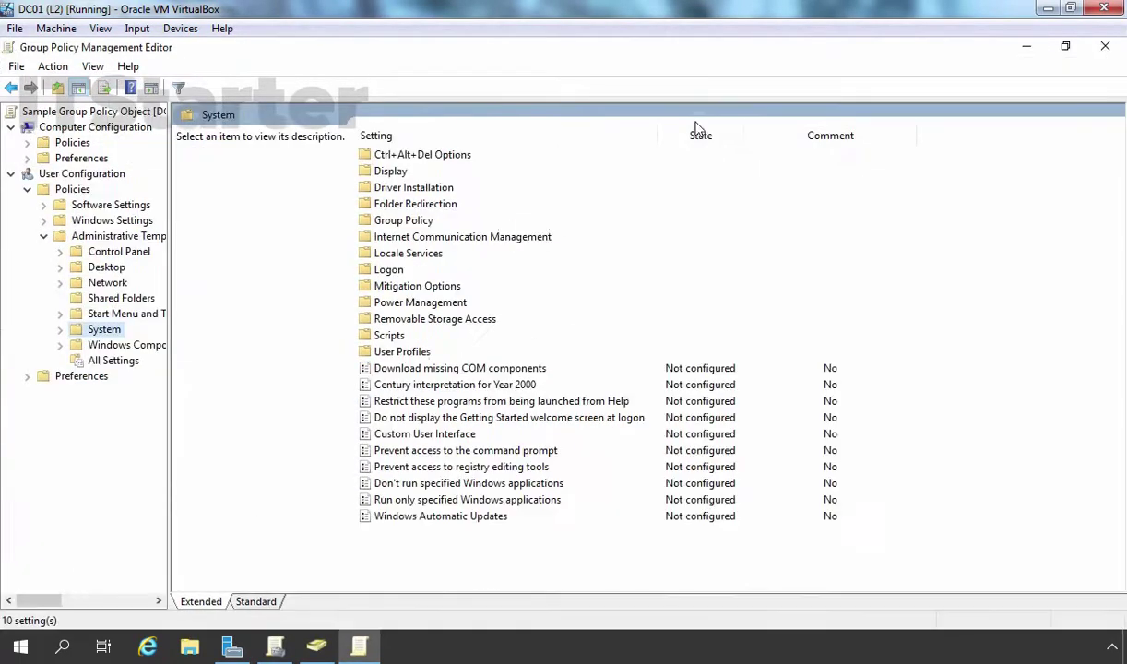
Step: Set "Prevent access to registry editing tools" to Disabled in the Sample Group Policy Object, and close the policy editor
left_click(425, 470)
double_click(424, 472)
left_click(130, 220)
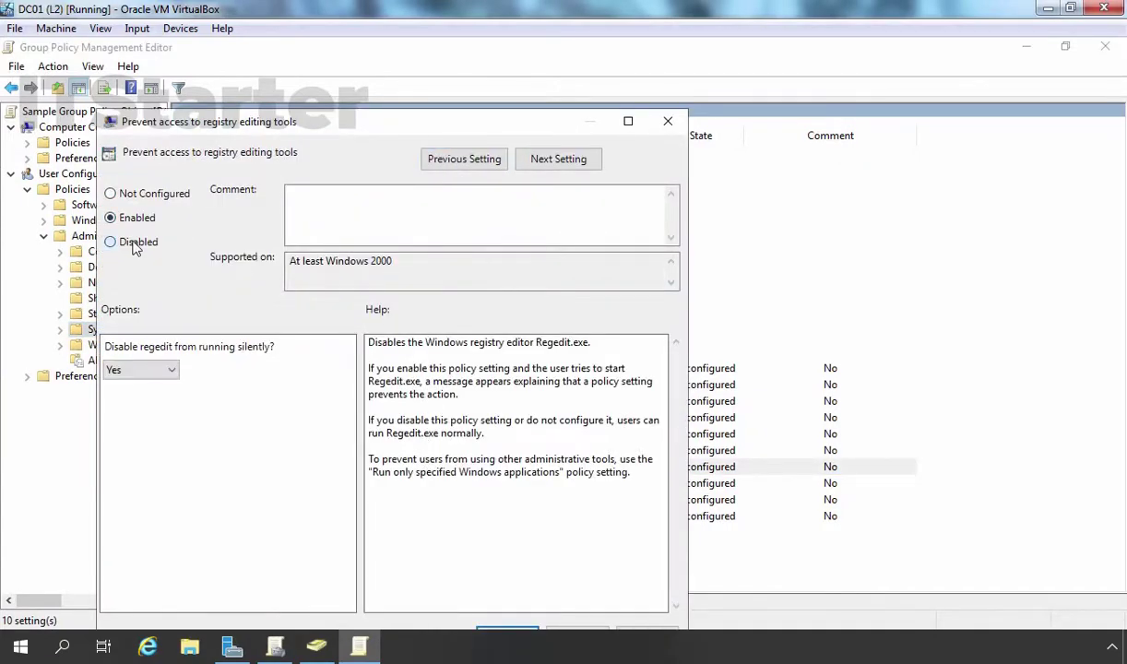
left_click(125, 242)
left_click_drag(322, 123, 304, 53)
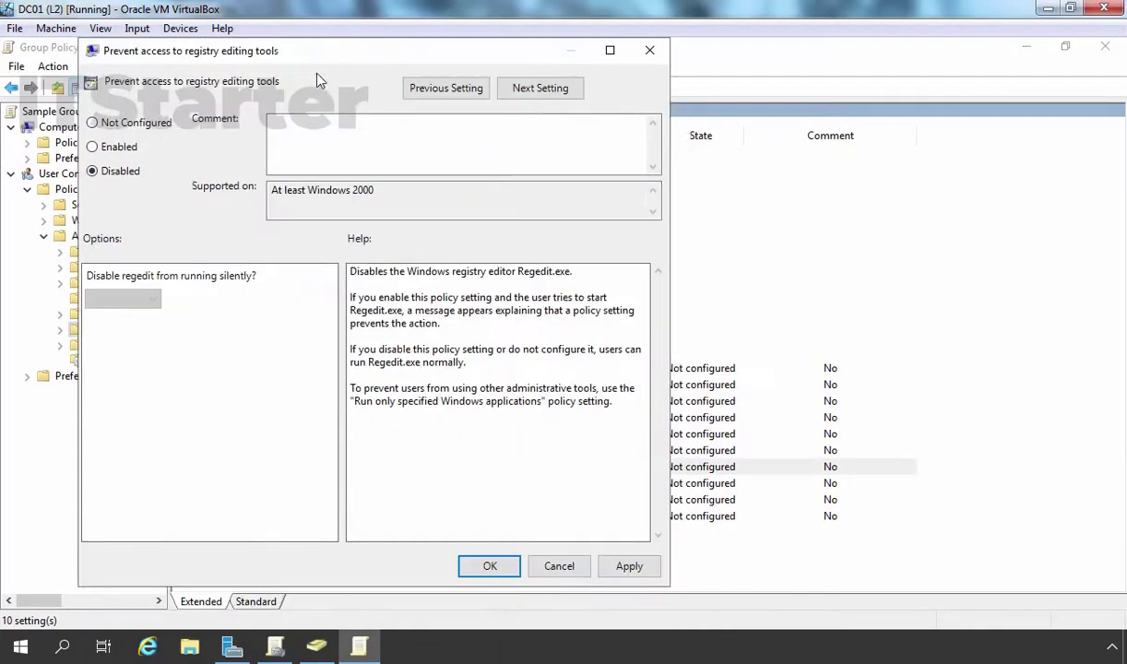
left_click(633, 569)
left_click(499, 569)
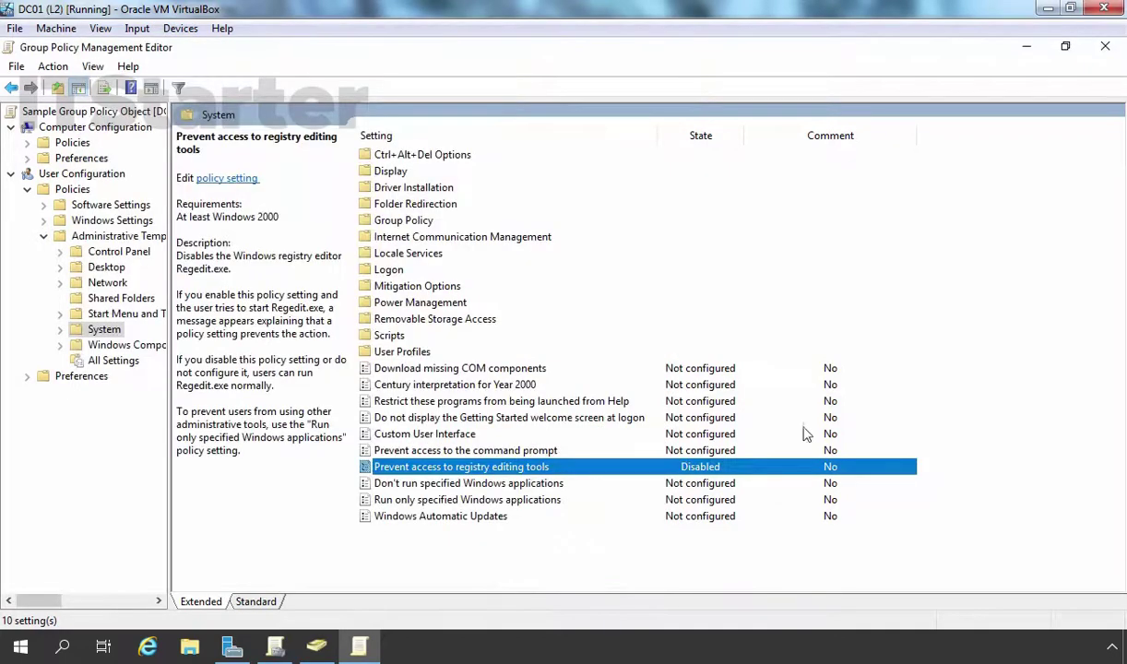
left_click(1105, 46)
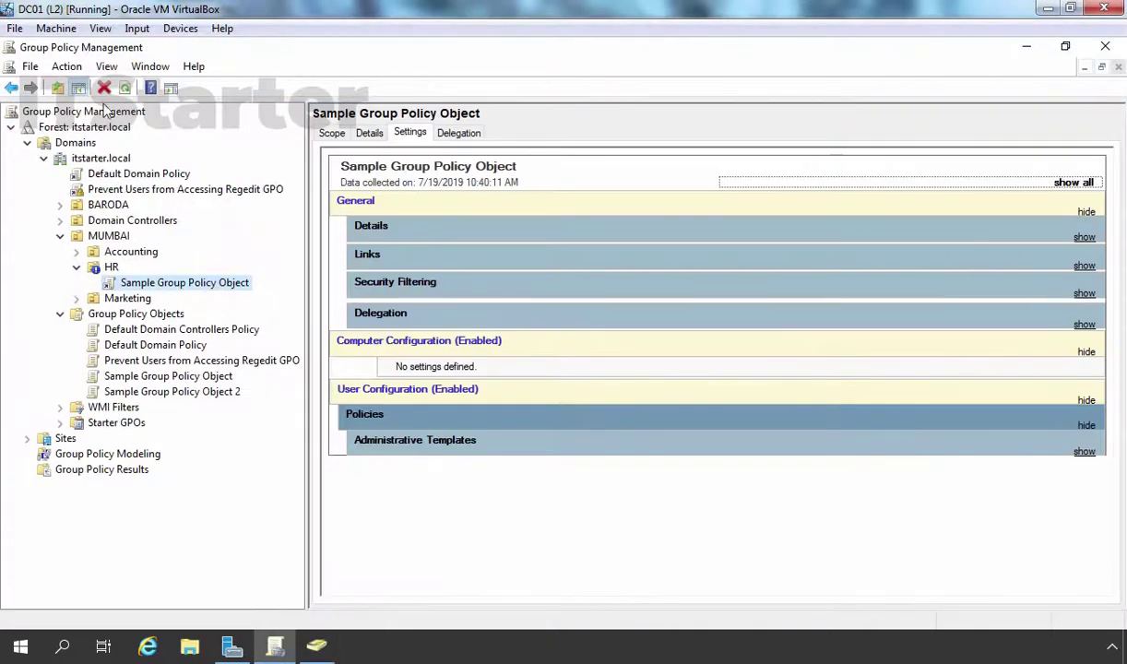
Step: Refresh the Sample Group Policy Object view, and switch to PC01 to force a policy update with gpupdate /force
left_click(128, 88)
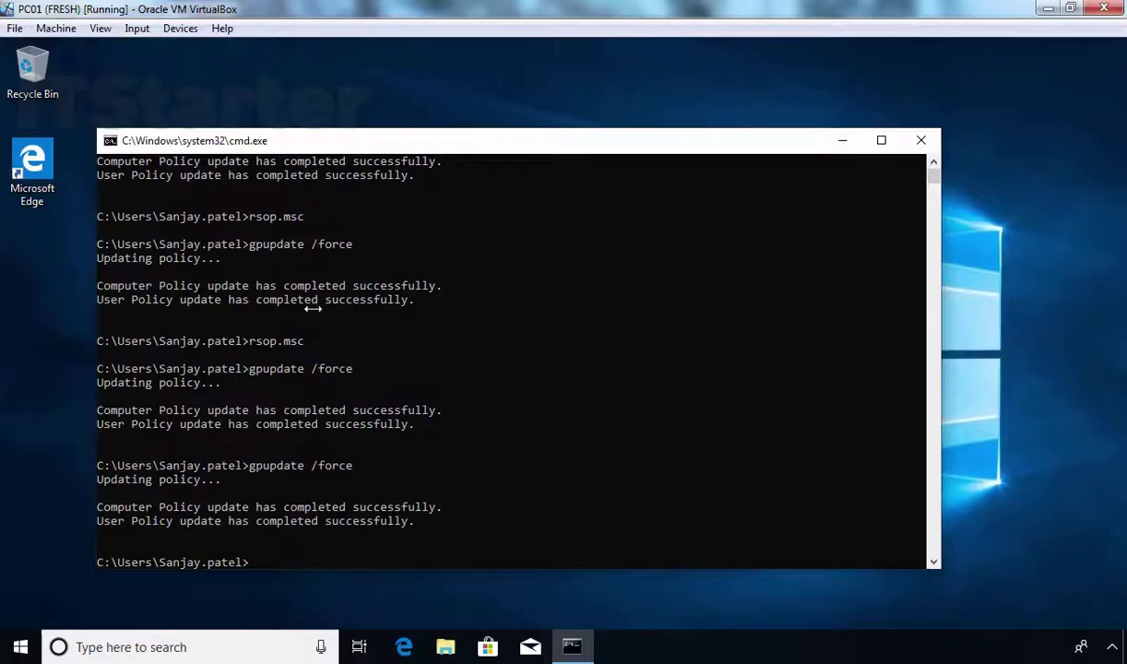
key("Up")
key("Return")
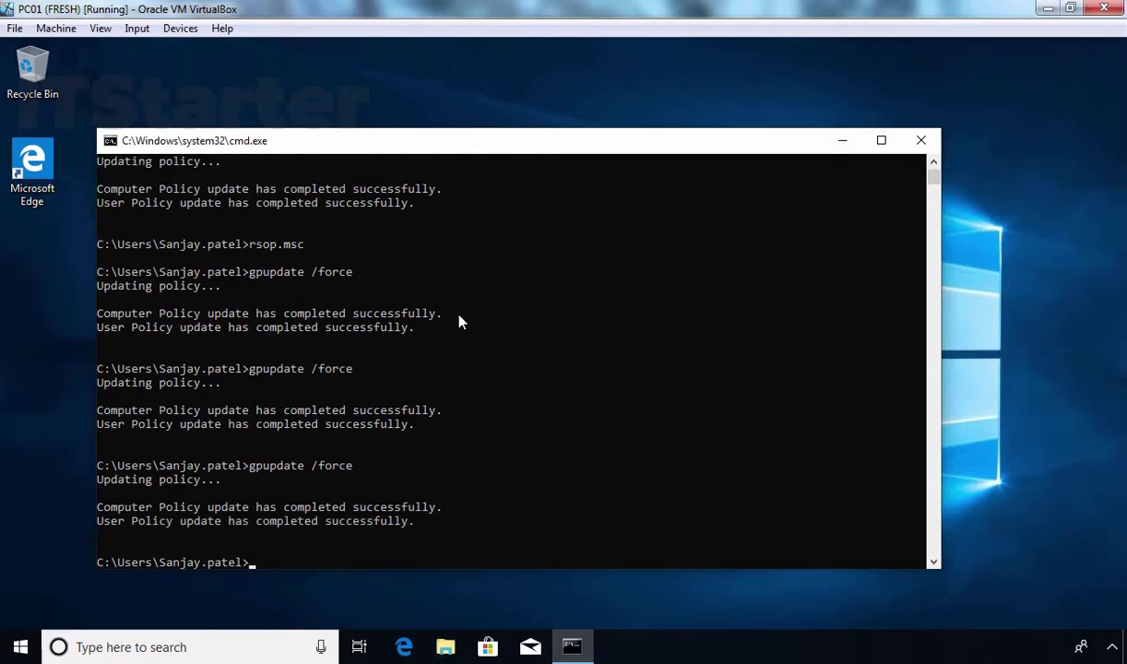
Step: Try to launch regedit on PC01 and dismiss the resulting dialog
key("super+r")
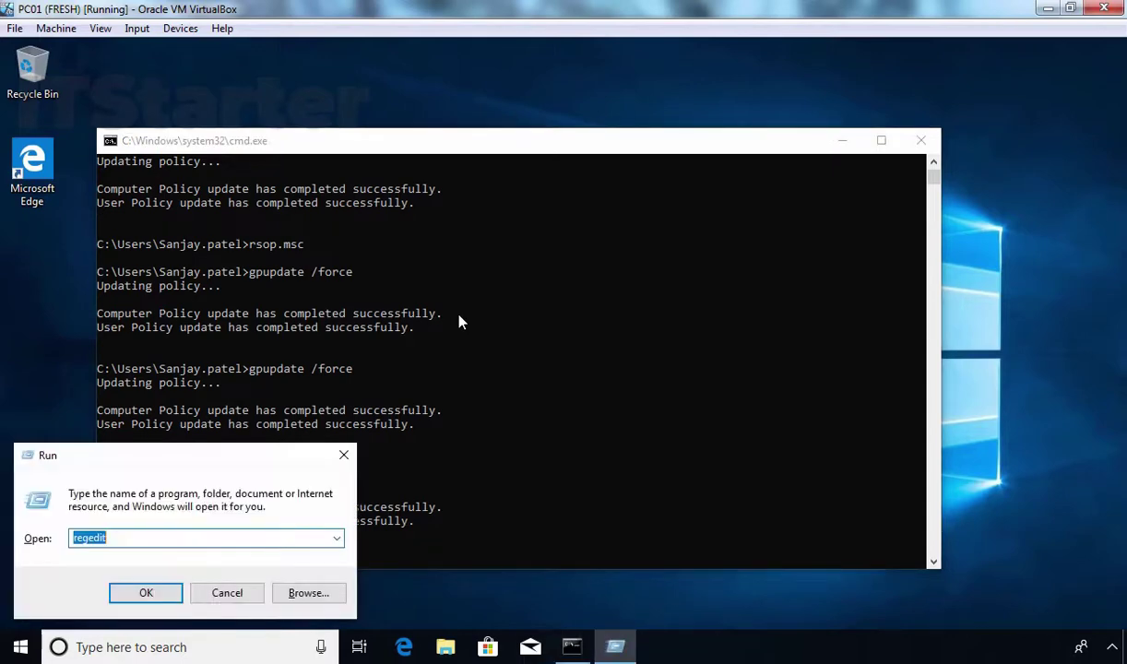
key("Return")
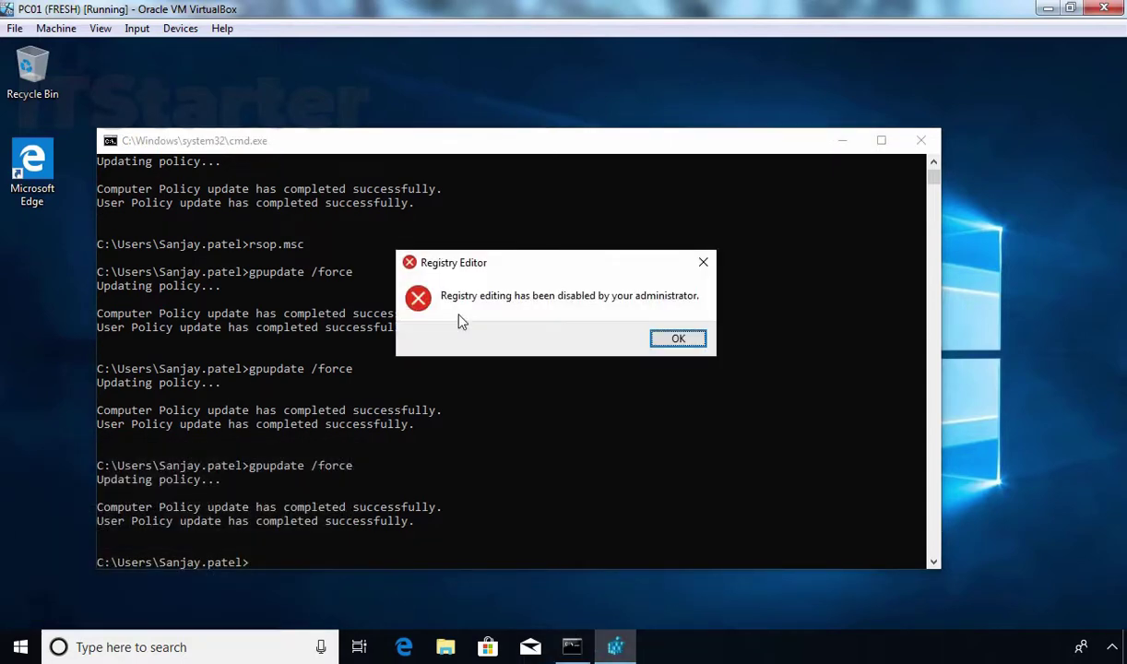
key("Return")
Step: Generate the Resultant Set of Policy on PC01 with rsop.msc, and look at the HR OU in Group Policy Management on DC01
key("Up")
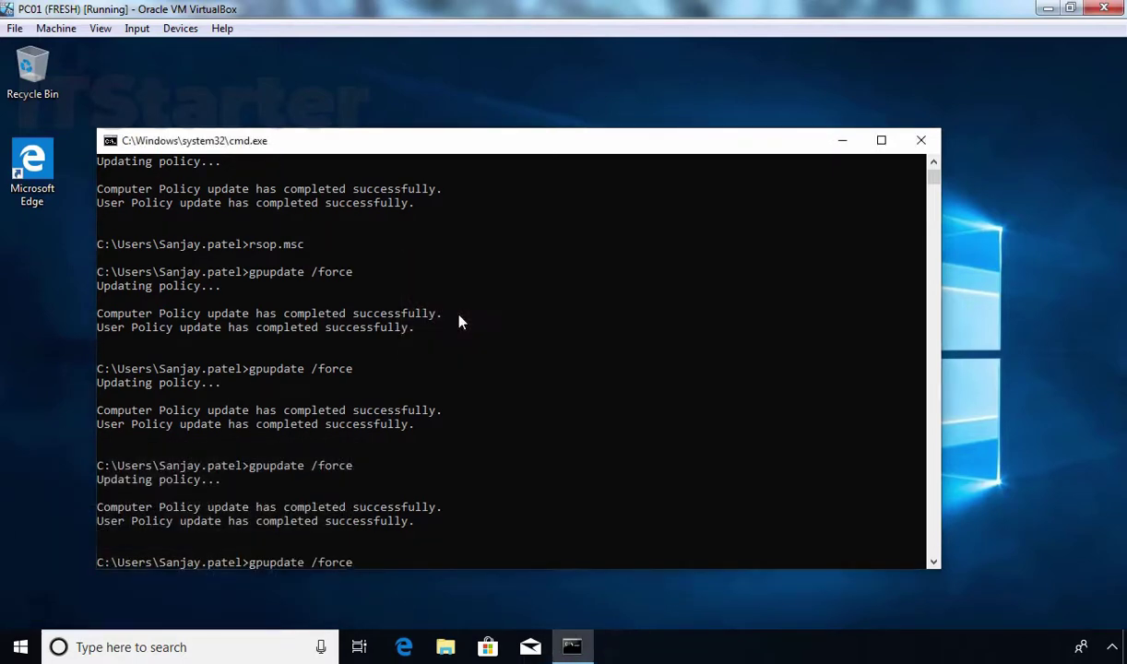
key("Up")
key("Return")
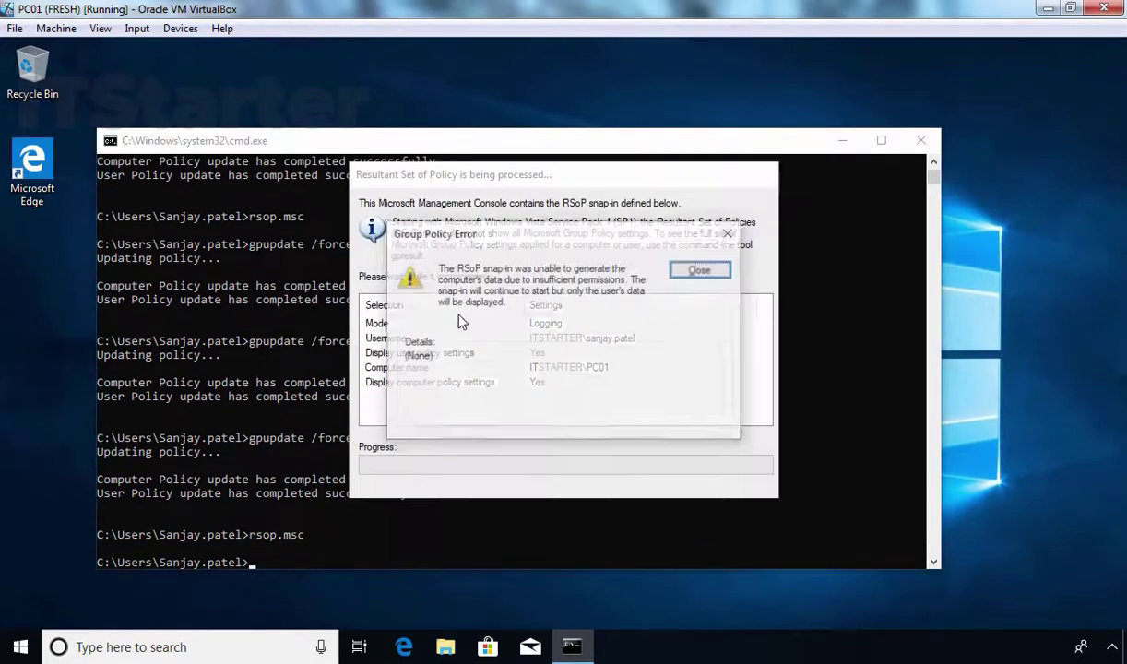
left_click(701, 272)
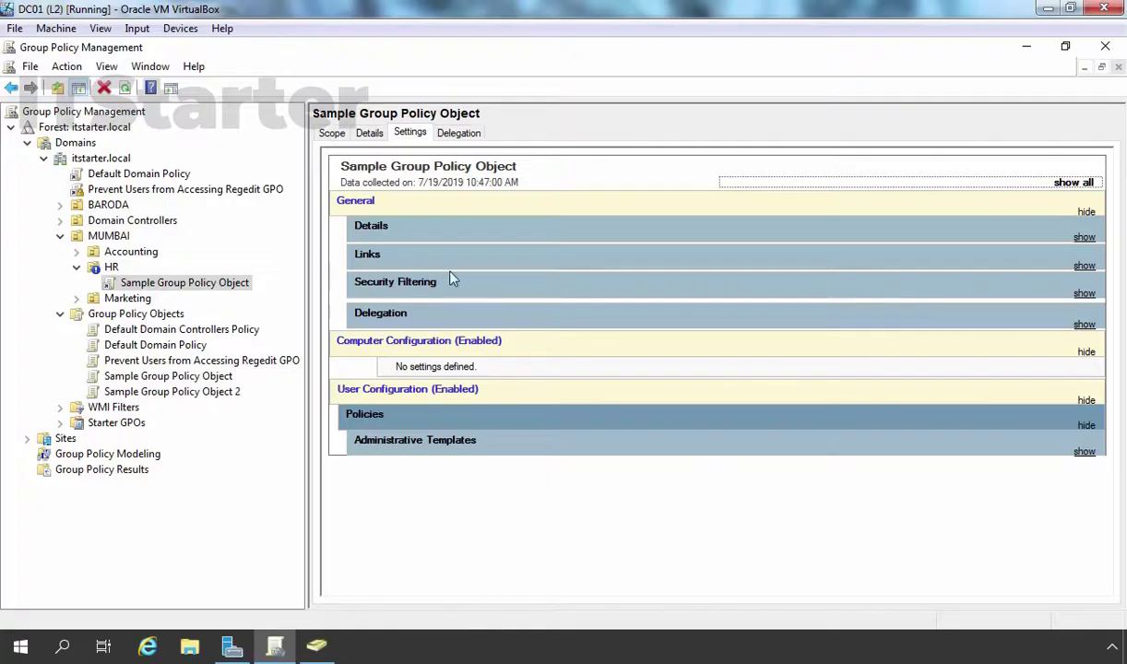
left_click(103, 266)
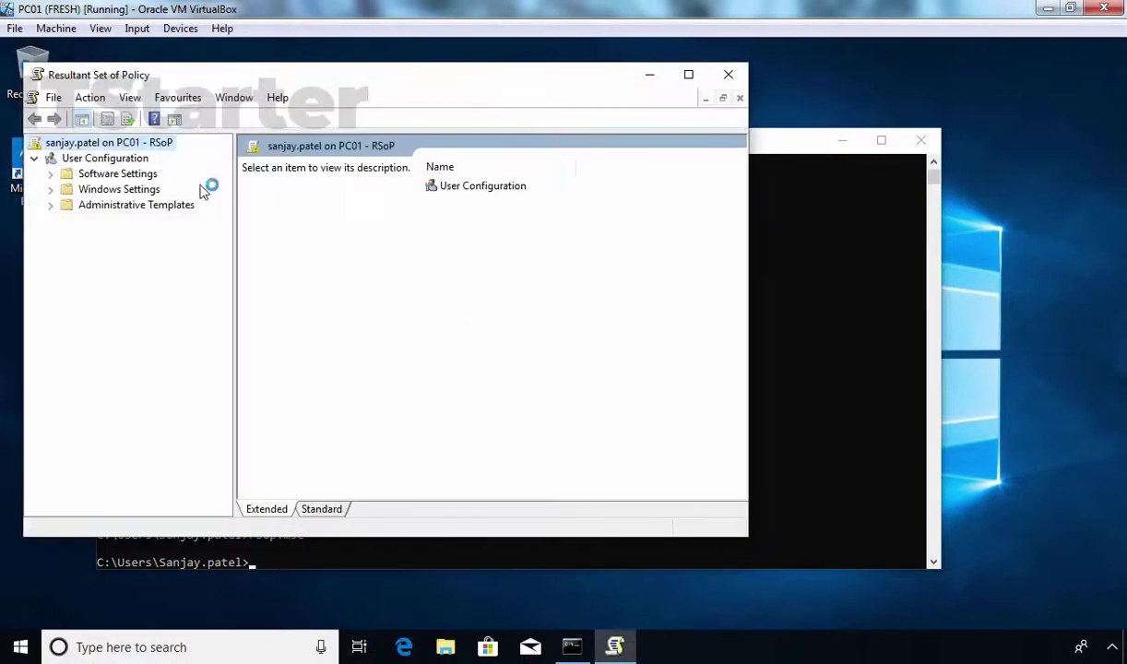
Step: In PC01's Resultant Set of Policy, check the GPO precedence of "Prevent access to registry editing tools" under the System user policies, and close its properties
left_click(104, 157)
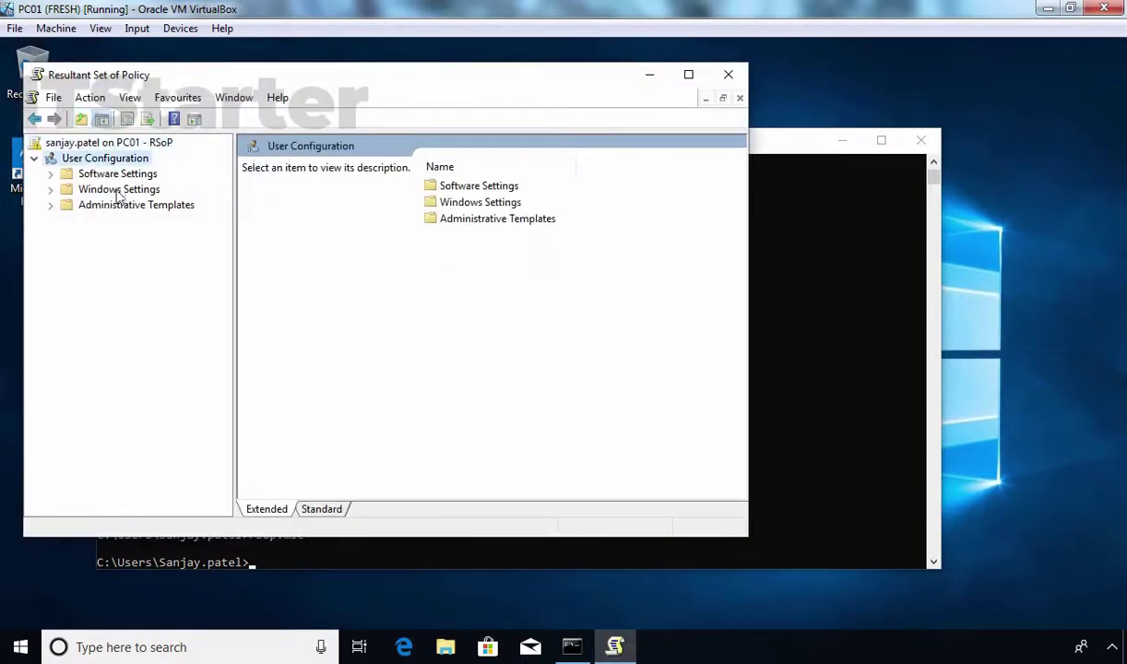
double_click(110, 206)
left_click(111, 236)
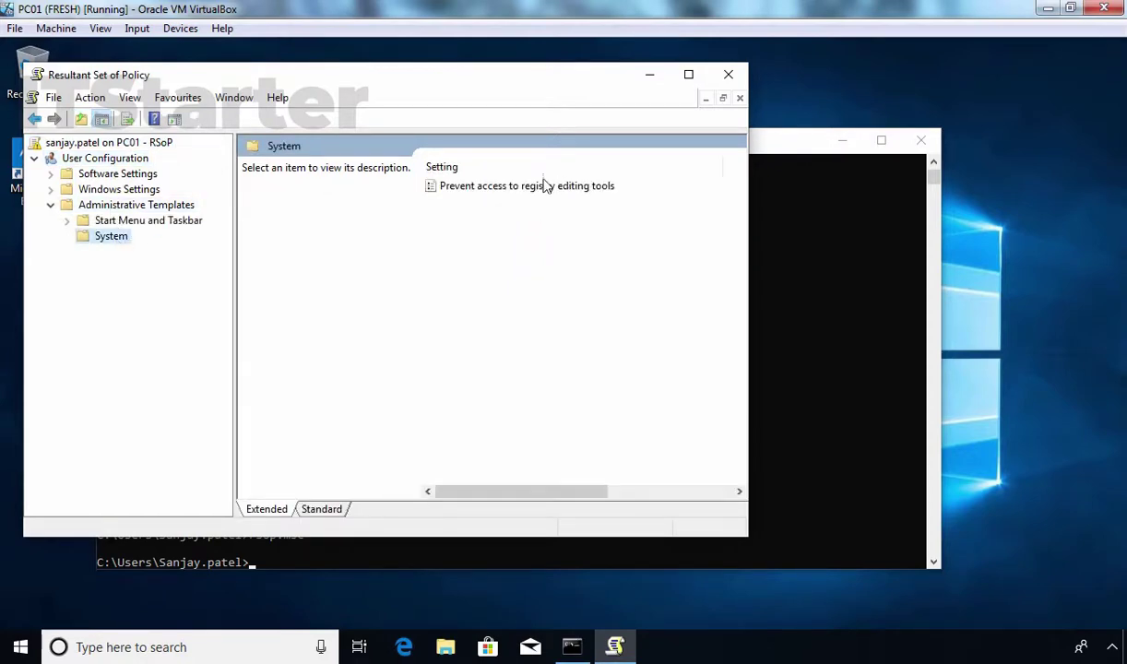
double_click(479, 186)
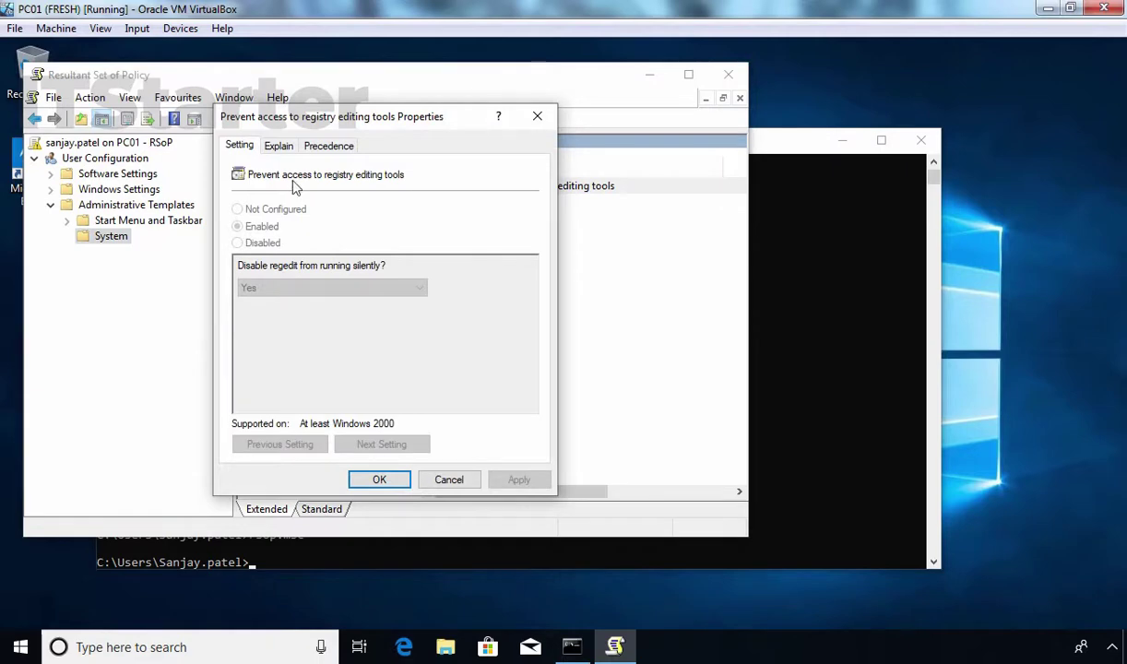
left_click(329, 148)
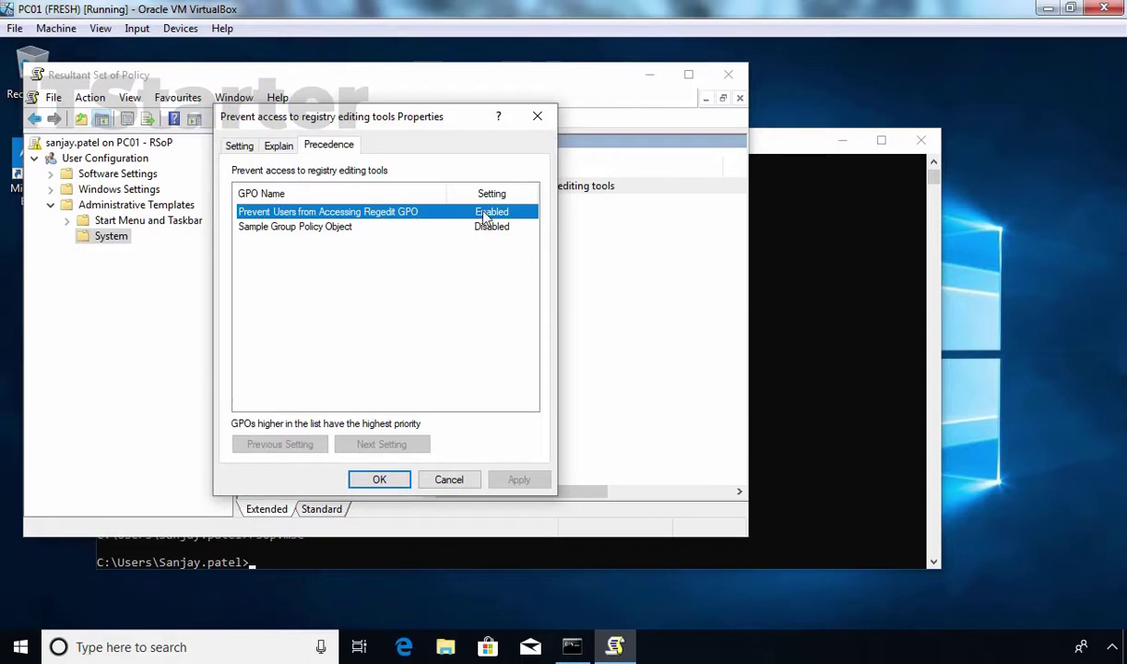
left_click(284, 234)
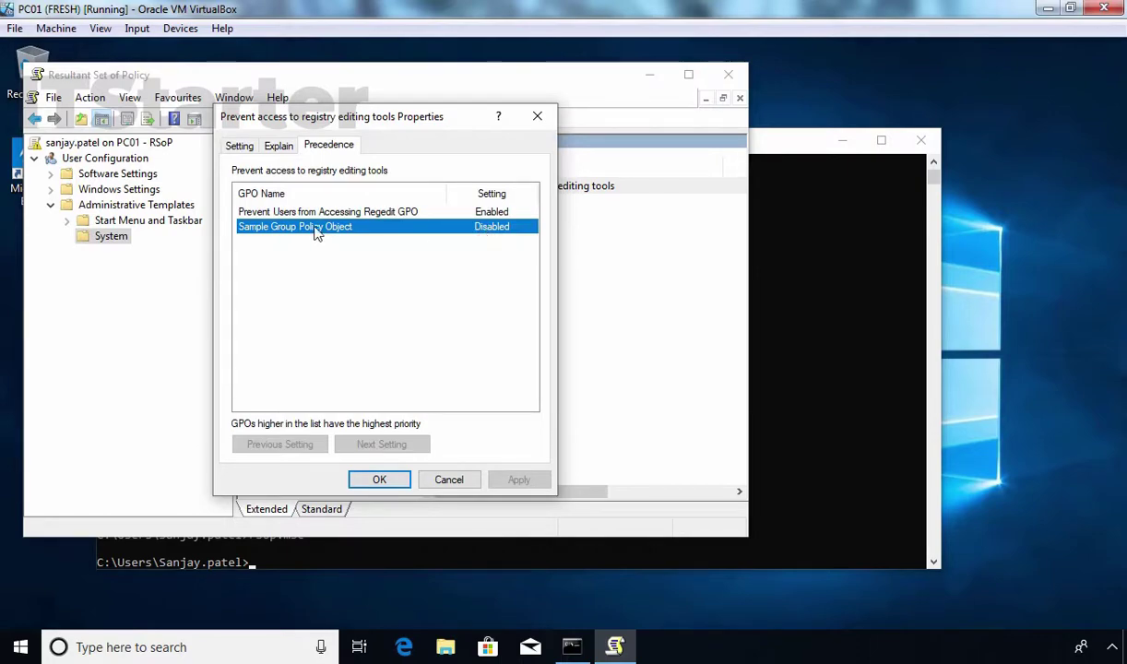
left_click(379, 480)
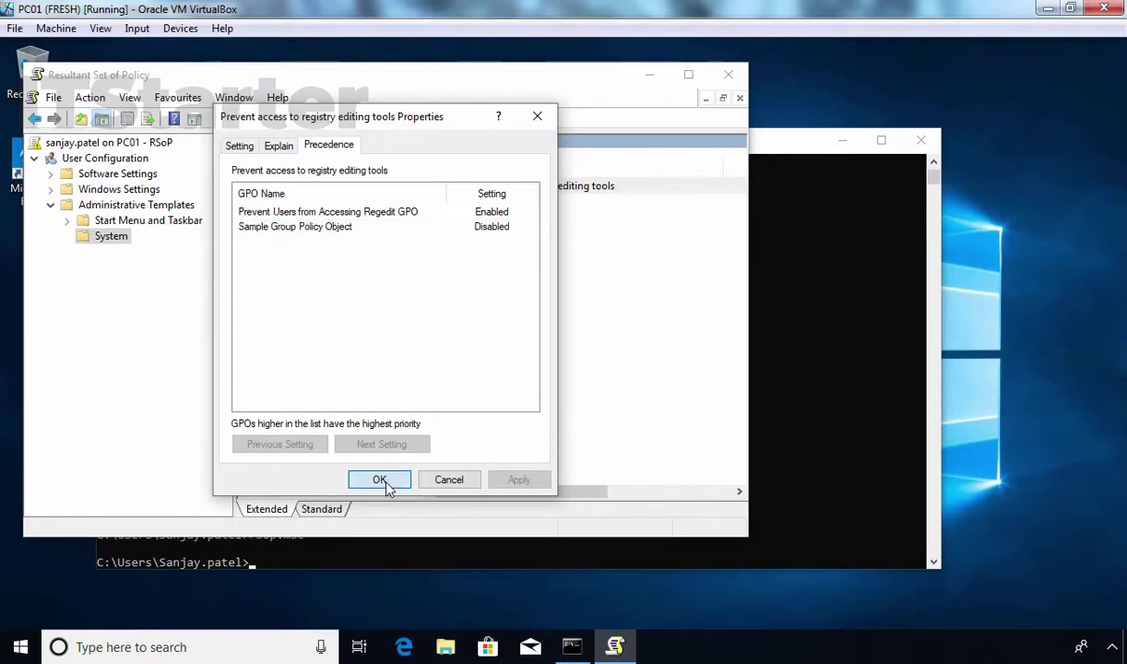